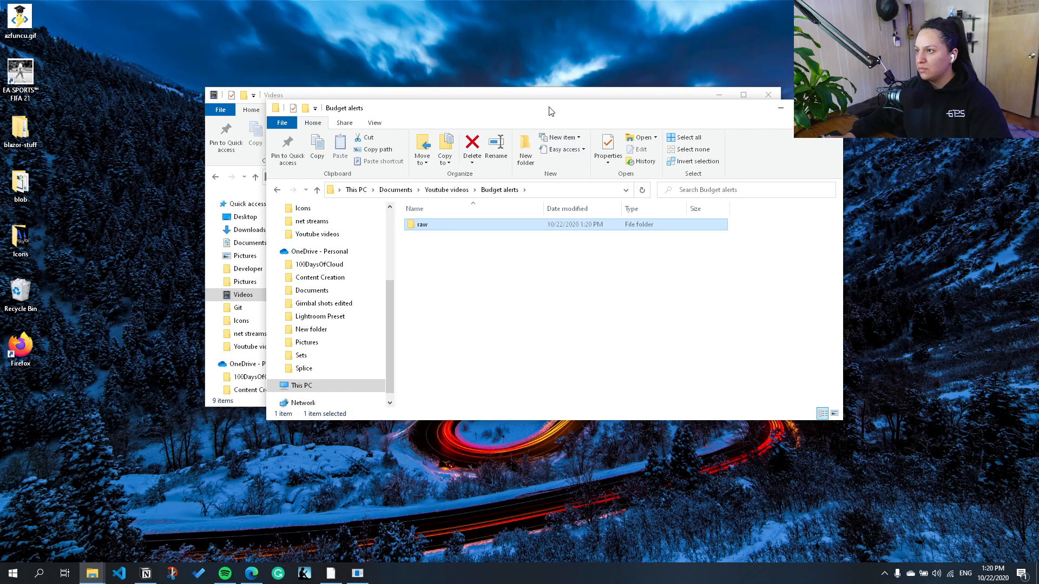
Step: Copy the three MP4 recordings from the Videos folder into the raw folder inside Budget alerts
{"action": "left_click", "coordinate": [682, 233], "text": "ctrl"}
{"action": "left_click", "coordinate": [747, 254], "text": "ctrl"}
{"action": "left_click", "coordinate": [356, 298], "text": "ctrl"}
{"action": "left_click", "coordinate": [817, 319]}
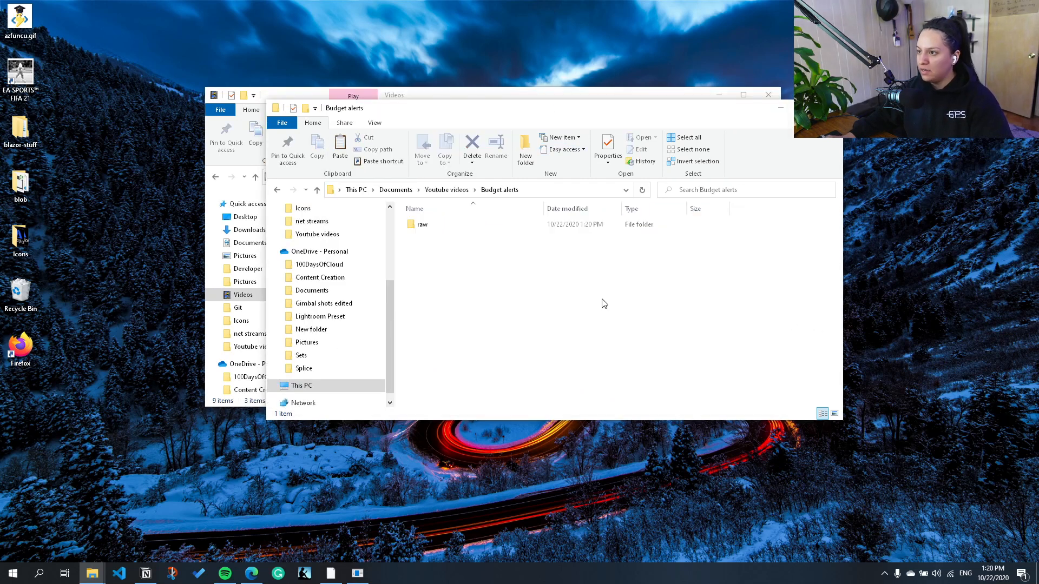
{"action": "double_click", "coordinate": [489, 226]}
{"action": "key", "text": "ctrl+v"}
{"action": "left_click", "coordinate": [472, 301]}
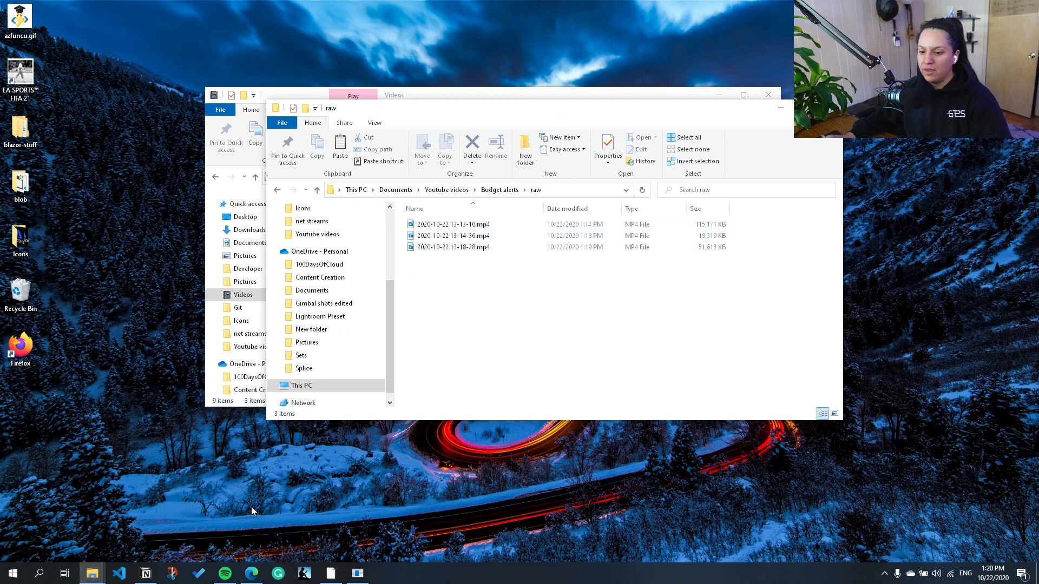
Step: Find and launch Adobe Premiere Pro 2020
{"action": "left_click", "coordinate": [221, 512]}
{"action": "key", "text": "alt+space"}
{"action": "type", "text": "p"}
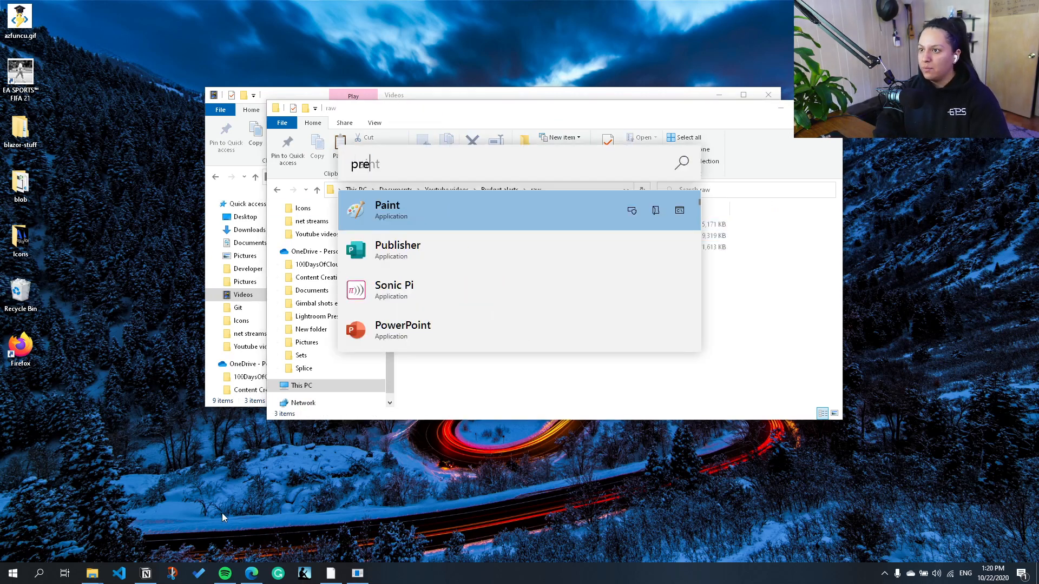
{"action": "type", "text": "re"}
{"action": "left_click", "coordinate": [511, 262]}
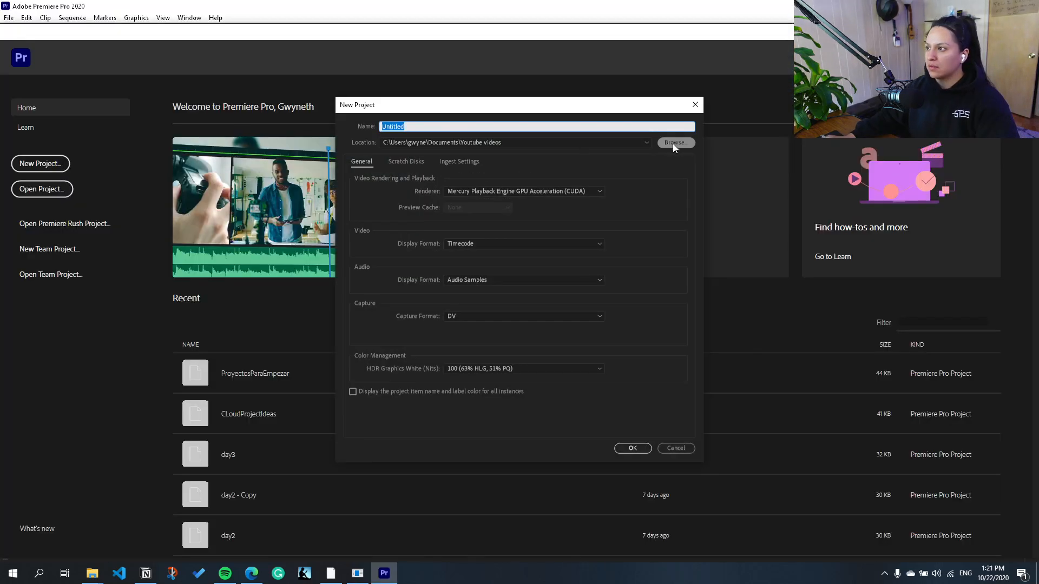
Step: Set the new project's location to the Budget alerts folder in Youtube videos
{"action": "left_click", "coordinate": [674, 143]}
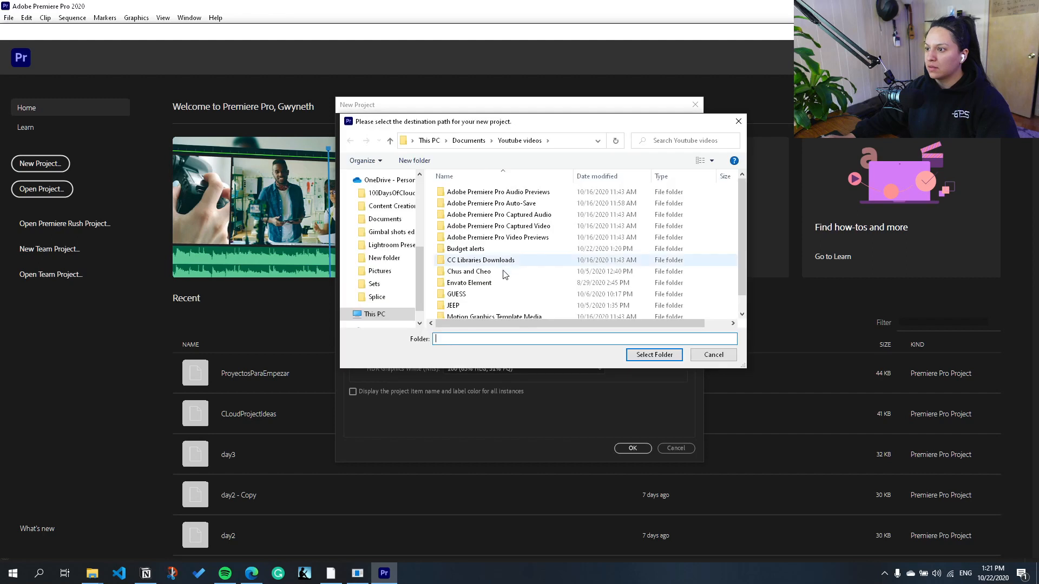
{"action": "double_click", "coordinate": [466, 233]}
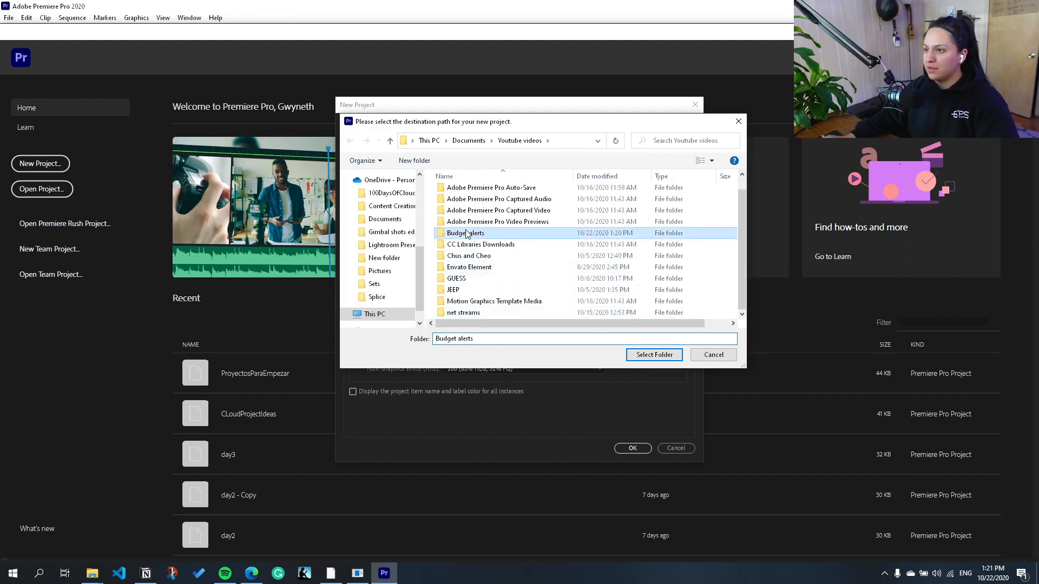
{"action": "left_click", "coordinate": [655, 354]}
Step: Name the new project BudgetAlerts and create it
{"action": "left_click", "coordinate": [409, 127]}
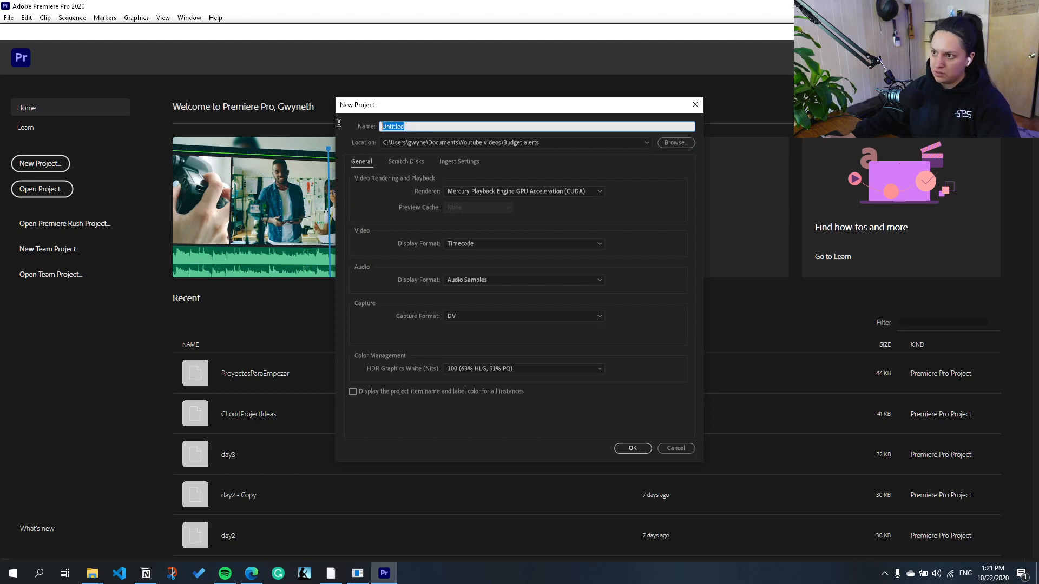
{"action": "type", "text": "BudgetLa"}
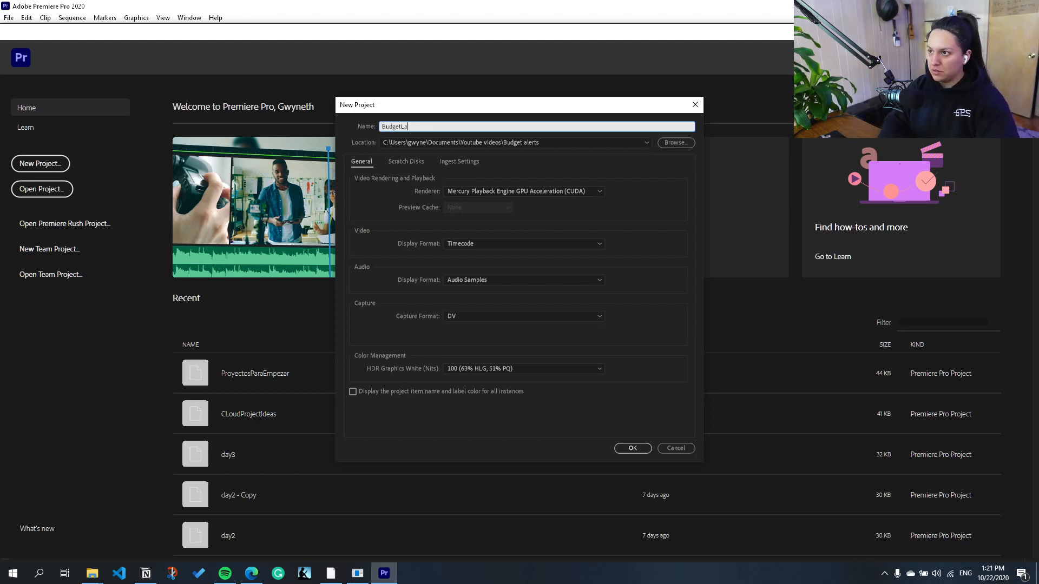
{"action": "key", "text": "BackSpace"}
{"action": "key", "text": "BackSpace"}
{"action": "type", "text": "Alert"}
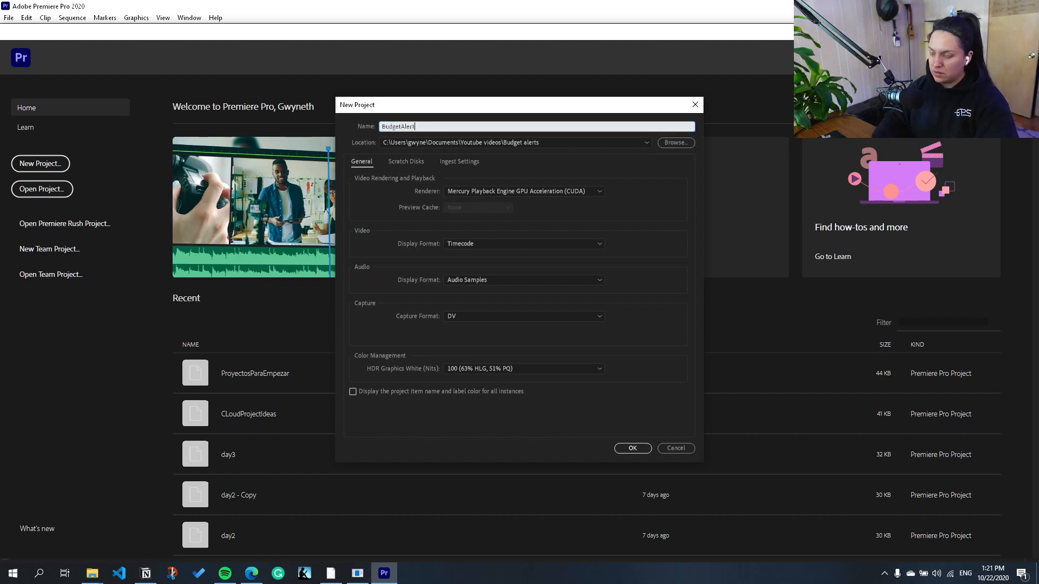
{"action": "type", "text": "s"}
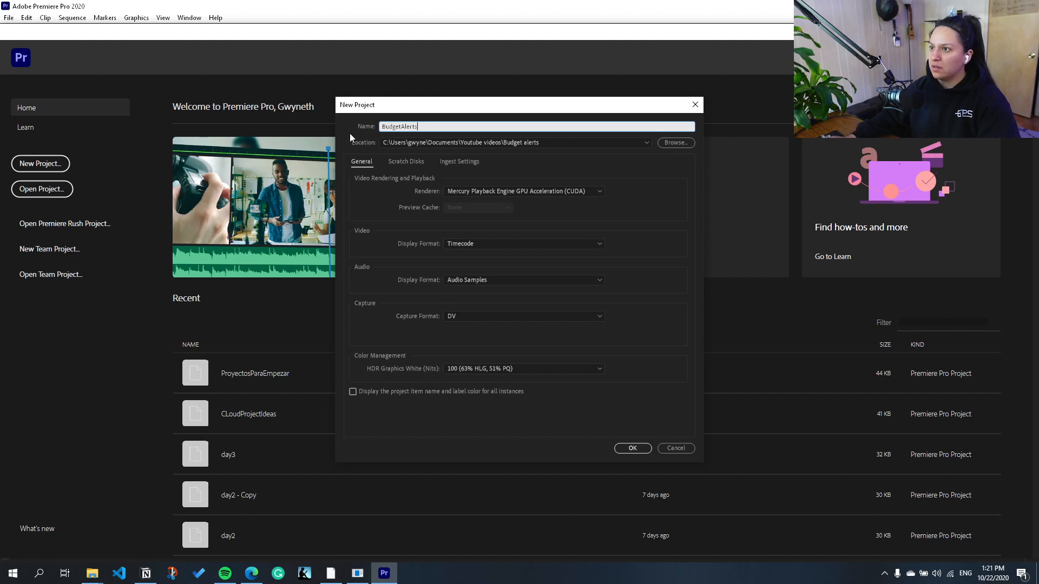
{"action": "left_click", "coordinate": [633, 448]}
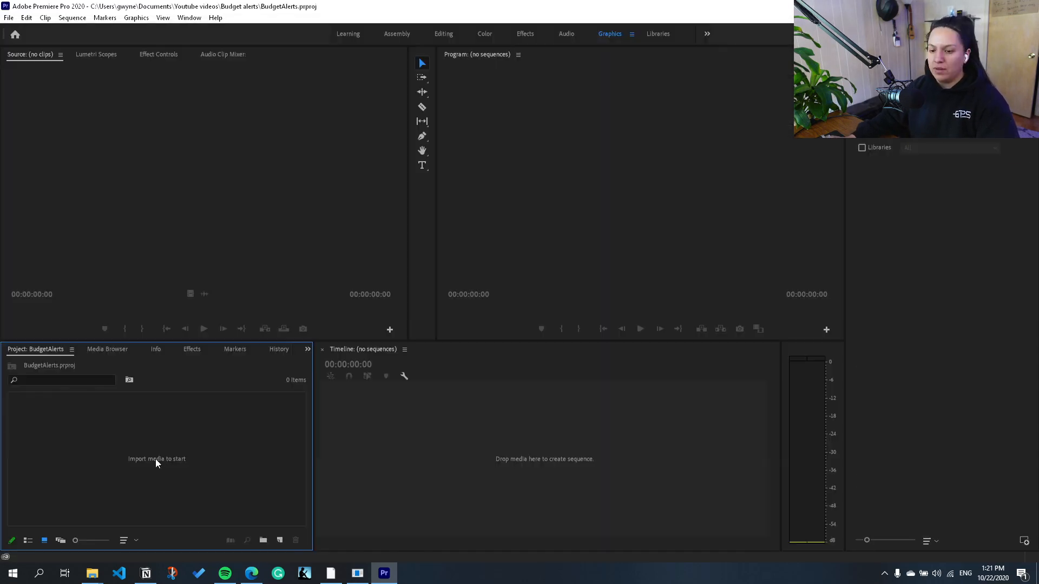
Step: Import all three MP4 recordings from the raw folder in Budget alerts into the project
{"action": "double_click", "coordinate": [182, 472]}
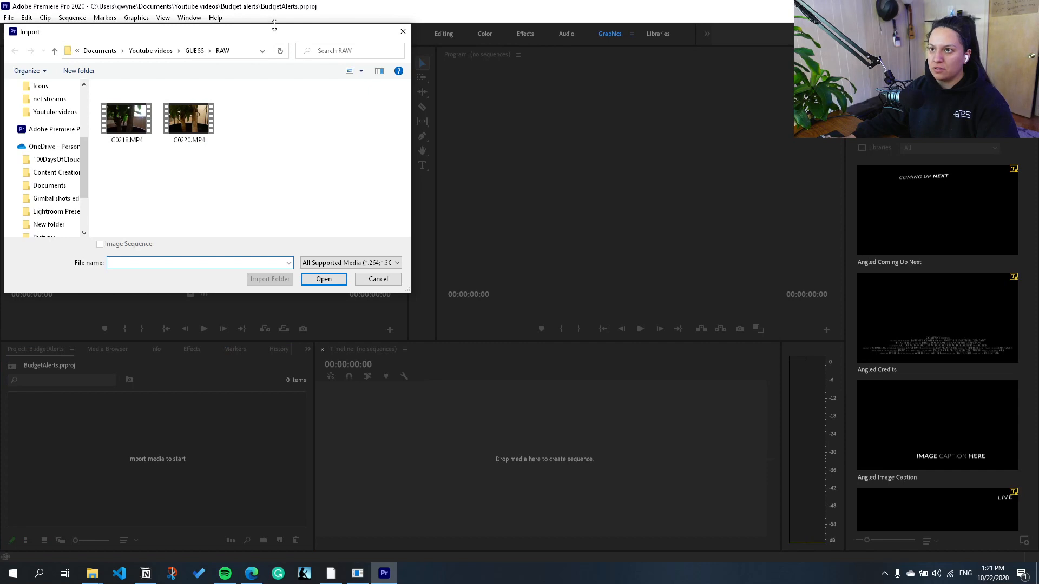
{"action": "left_click_drag", "start_coordinate": [270, 37], "coordinate": [337, 55]}
{"action": "left_click", "coordinate": [217, 69]}
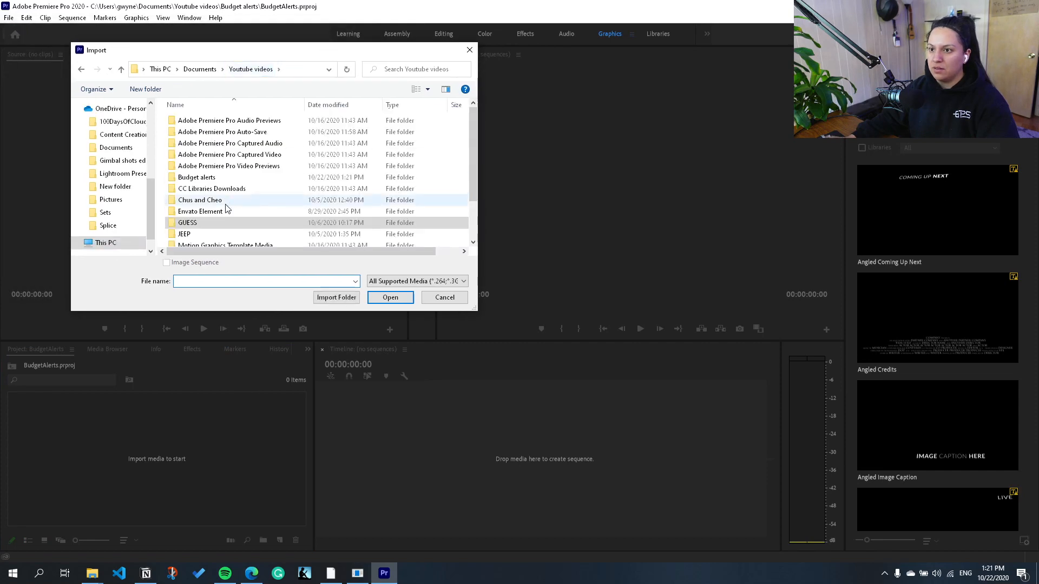
{"action": "scroll", "coordinate": [230, 232], "scroll_direction": "up", "scroll_amount": 2}
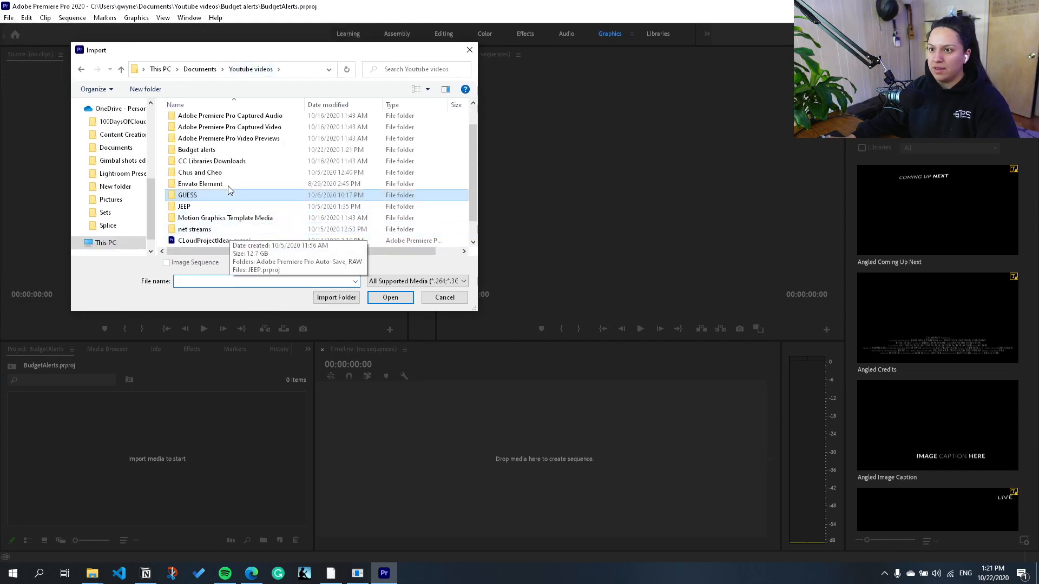
{"action": "double_click", "coordinate": [202, 161]}
{"action": "double_click", "coordinate": [183, 120]}
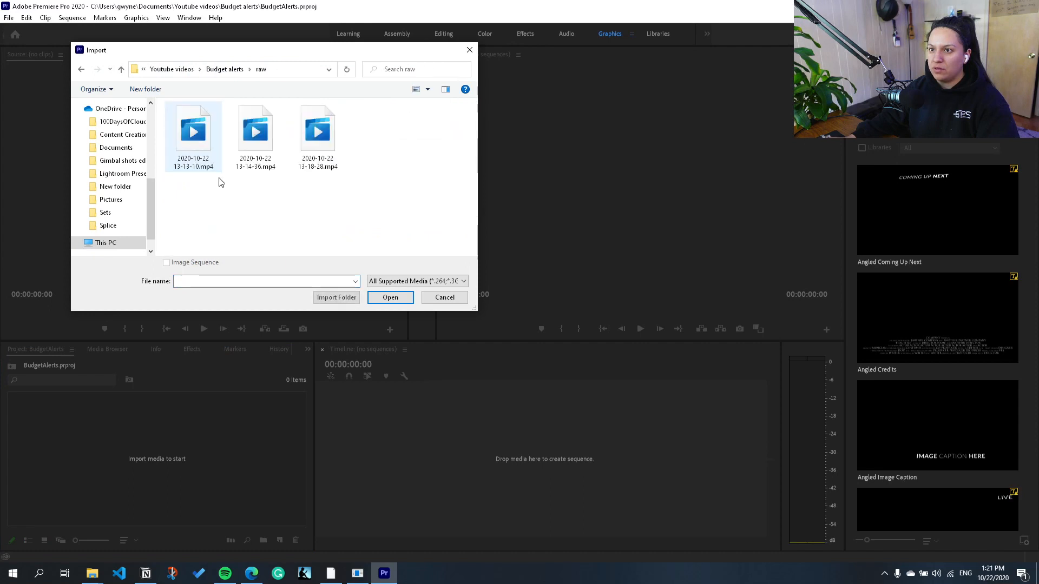
{"action": "left_click_drag", "start_coordinate": [390, 204], "coordinate": [184, 146]}
{"action": "left_click", "coordinate": [390, 297]}
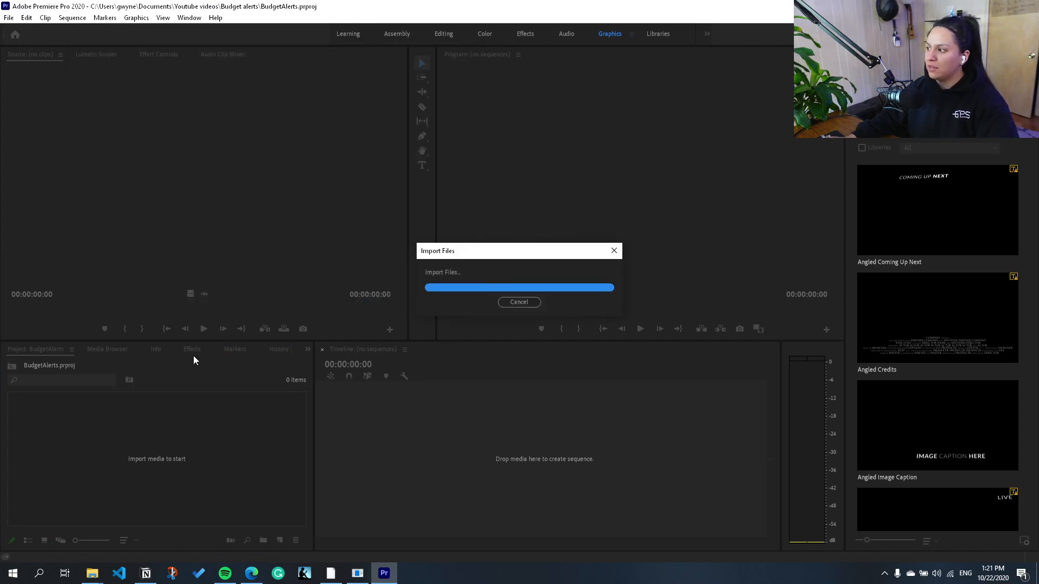
{"action": "left_click", "coordinate": [205, 495]}
{"action": "left_click", "coordinate": [51, 444]}
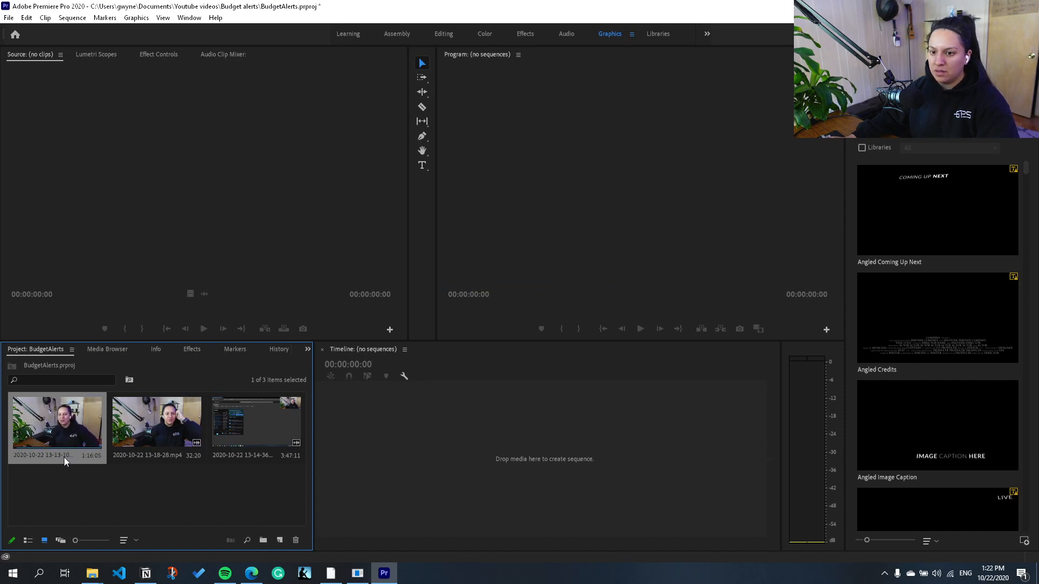
{"action": "left_click", "coordinate": [177, 425]}
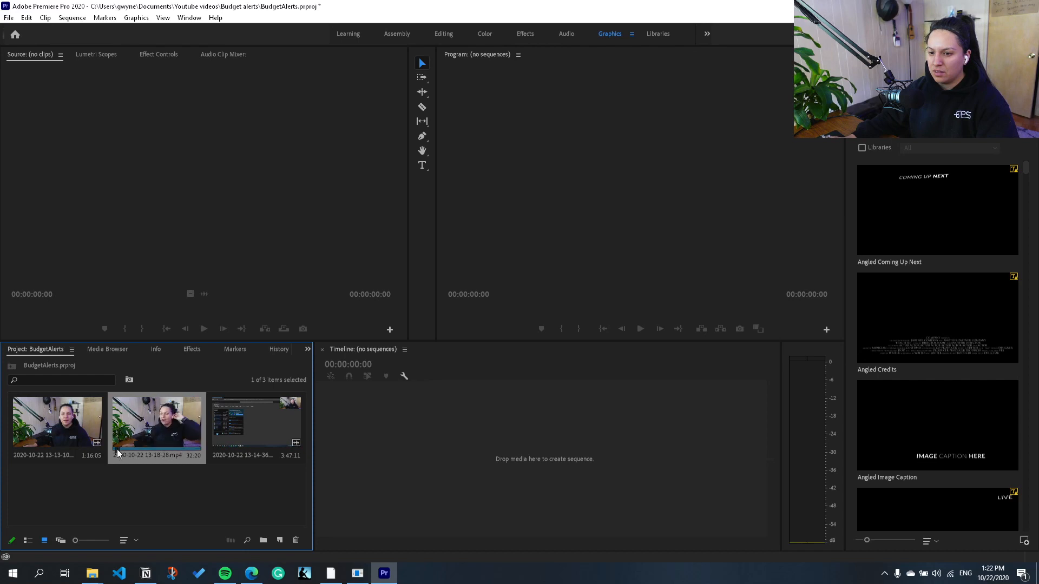
{"action": "left_click", "coordinate": [118, 484]}
{"action": "left_click_drag", "start_coordinate": [71, 432], "coordinate": [454, 462]}
Step: Play the first seconds of the sequence to review how the opening clip starts
{"action": "key", "text": "space"}
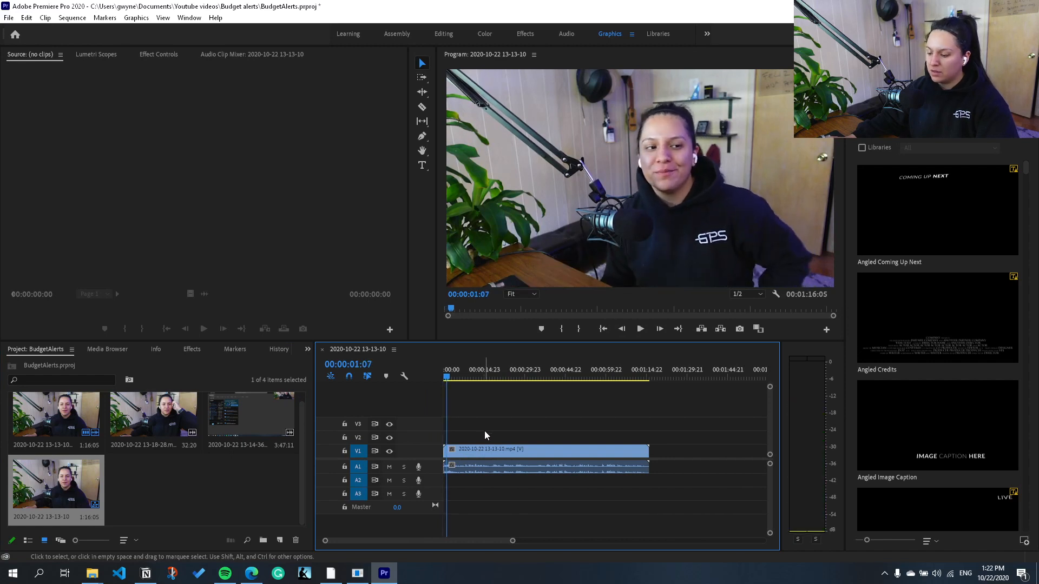
{"action": "key", "text": "space"}
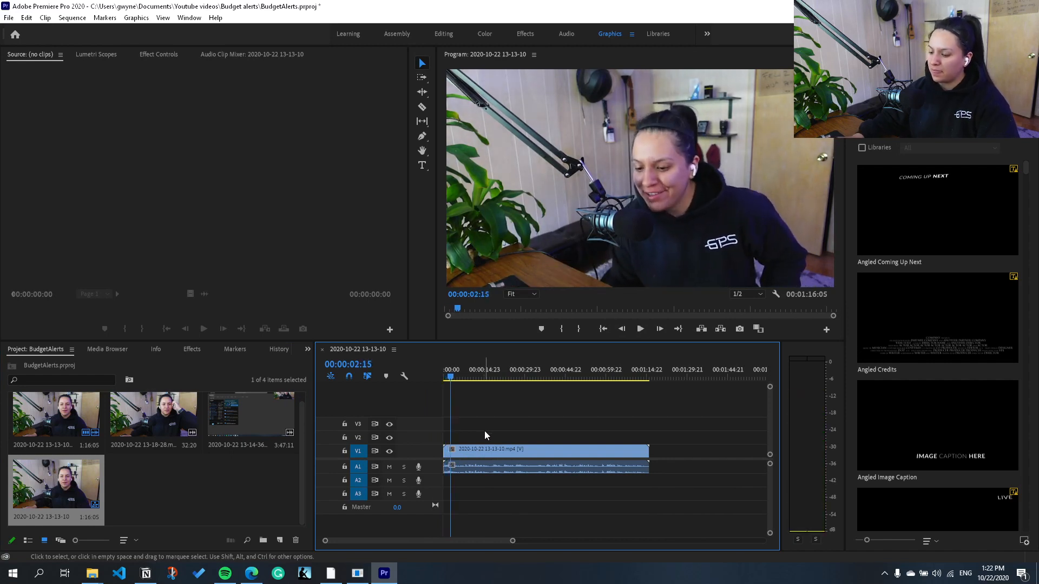
{"action": "key", "text": "space"}
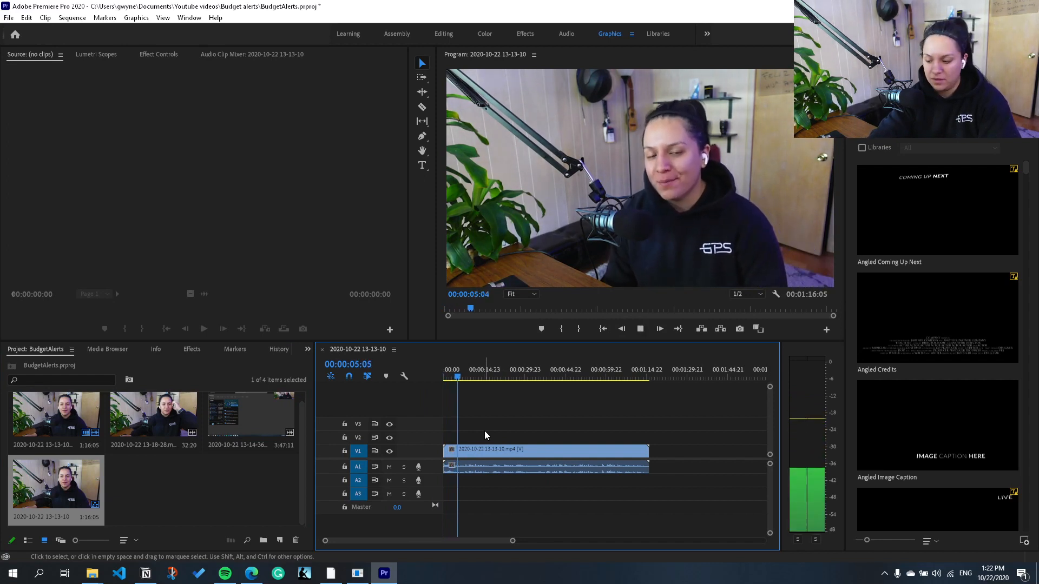
{"action": "key", "text": "space"}
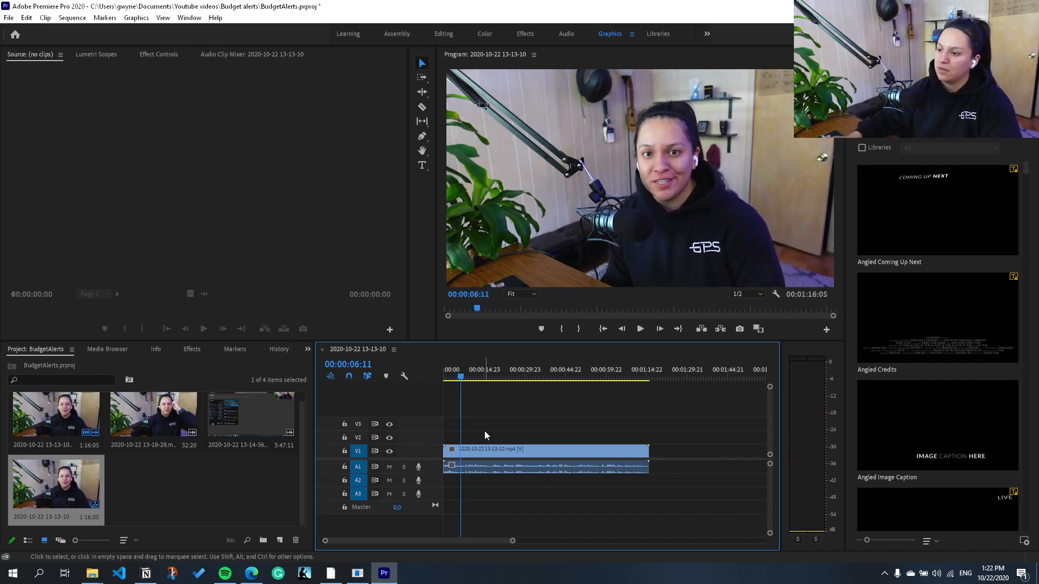
{"action": "left_click", "coordinate": [184, 490]}
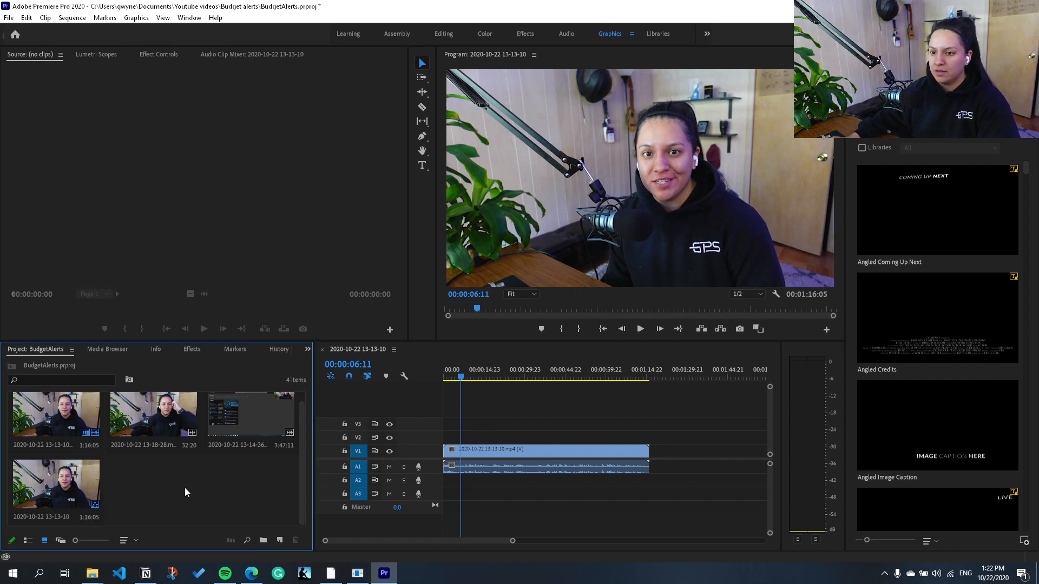
{"action": "left_click", "coordinate": [245, 459]}
{"action": "left_click_drag", "start_coordinate": [234, 417], "coordinate": [653, 465]}
Step: Play the sequence across the cut between the first and second clips to check the transition
{"action": "left_click", "coordinate": [643, 378]}
{"action": "key", "text": "space"}
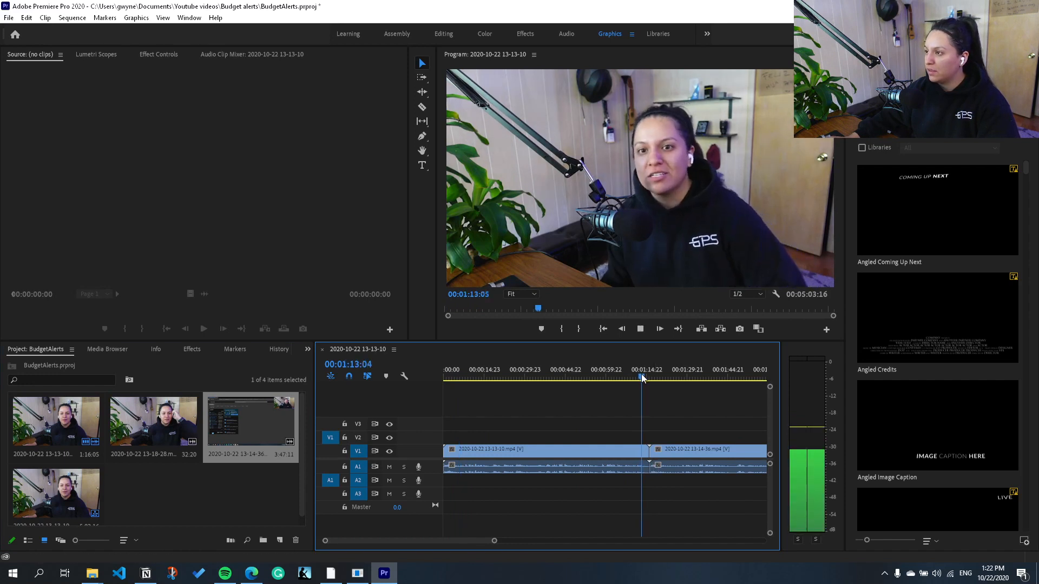
{"action": "scroll", "coordinate": [623, 432], "scroll_direction": "down", "scroll_amount": 4}
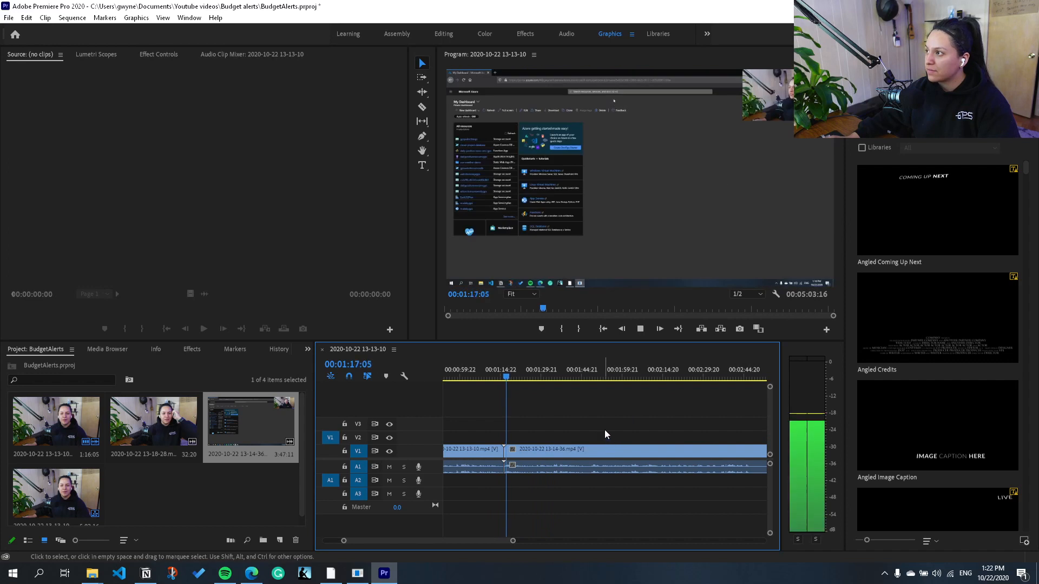
{"action": "key", "text": "space"}
{"action": "left_click", "coordinate": [144, 430]}
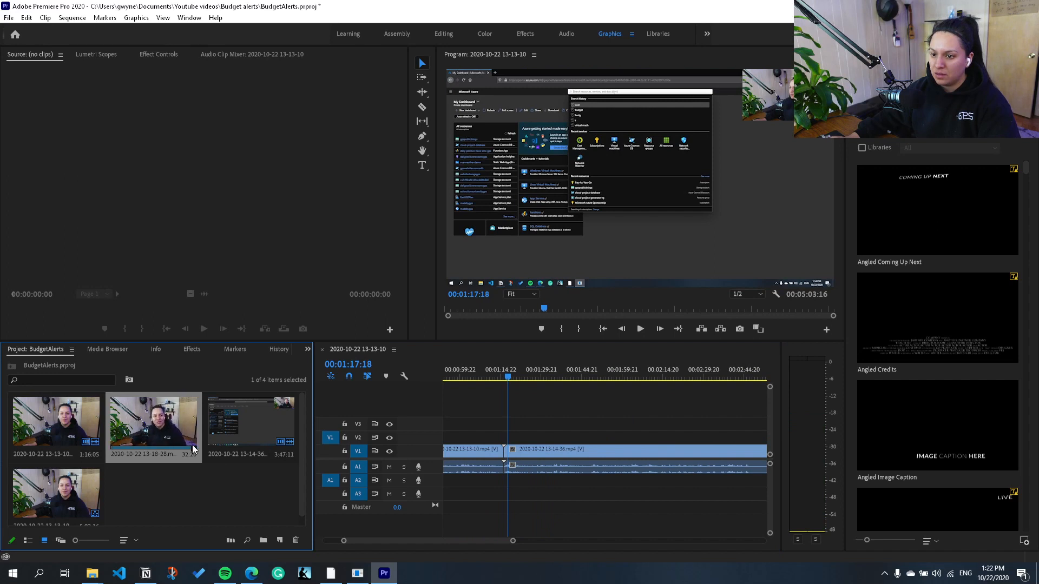
{"action": "scroll", "coordinate": [606, 489], "scroll_direction": "right", "scroll_amount": 5}
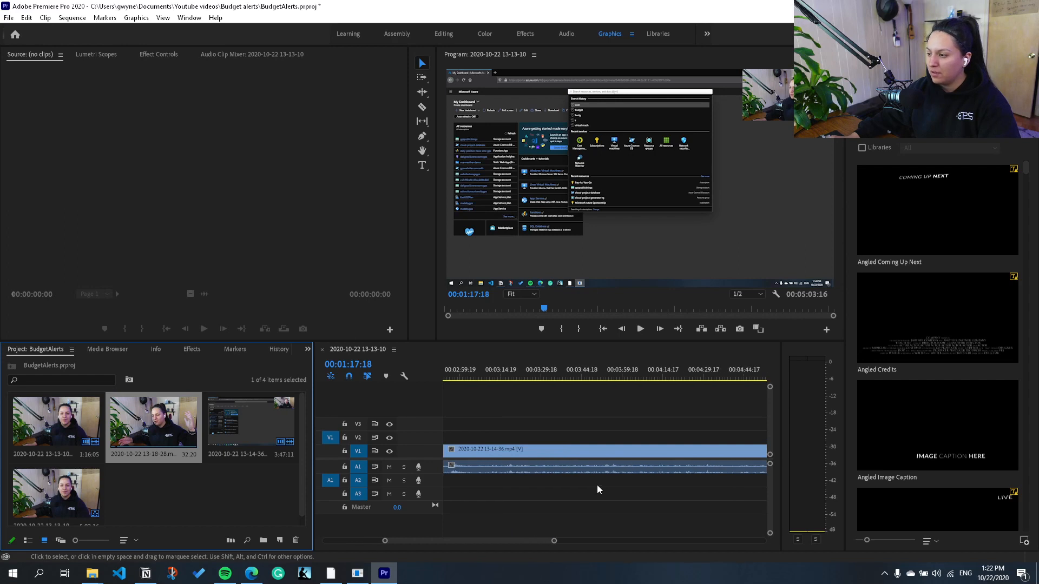
{"action": "scroll", "coordinate": [596, 485], "scroll_direction": "right", "scroll_amount": 5}
{"action": "left_click_drag", "start_coordinate": [155, 425], "coordinate": [489, 459]}
Step: Play the sequence around the cut between the second and third clips, checking the transition and clip order
{"action": "left_click", "coordinate": [603, 328]}
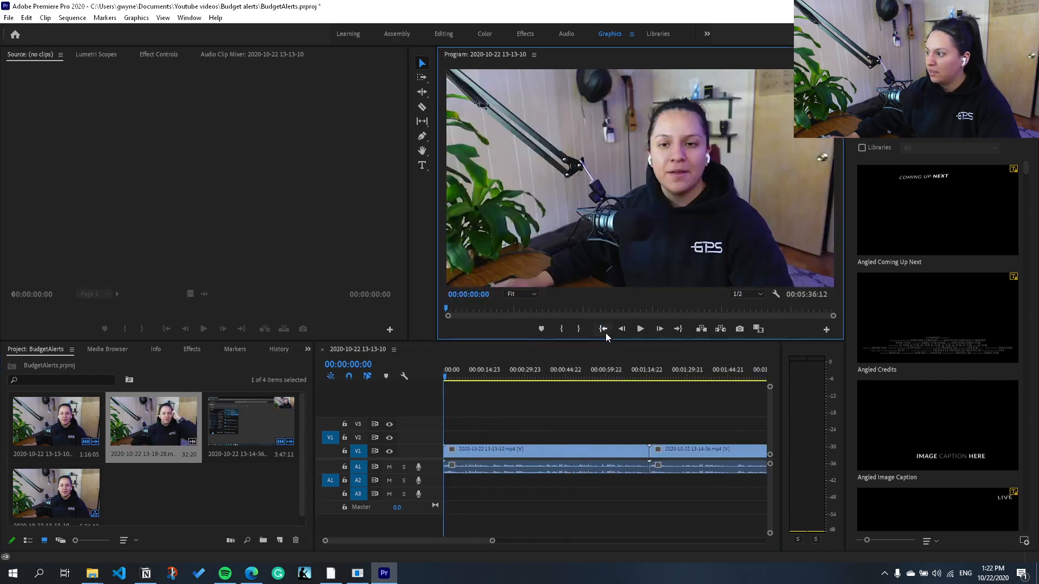
{"action": "scroll", "coordinate": [625, 414], "scroll_direction": "right", "scroll_amount": 10}
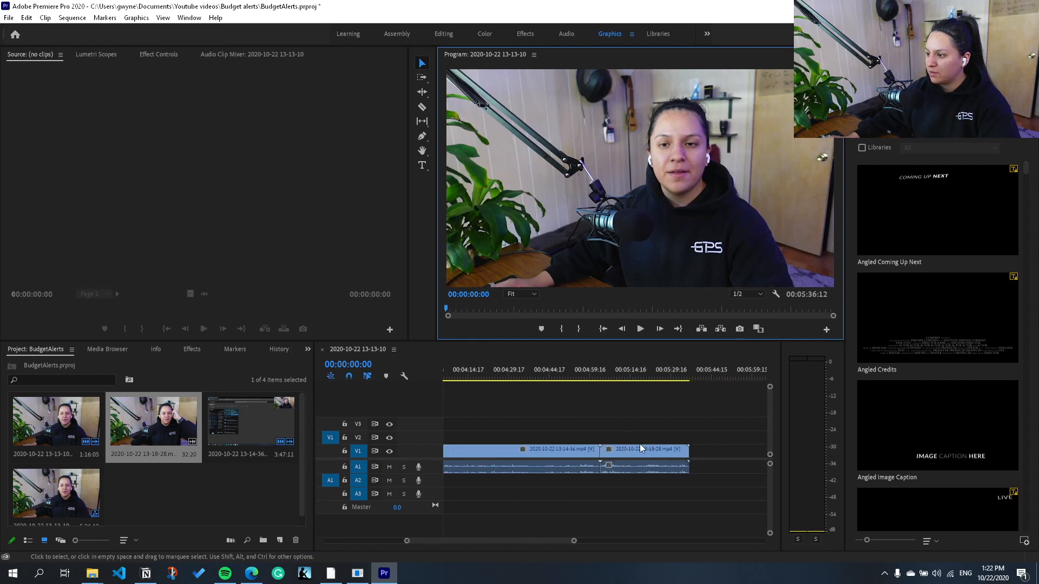
{"action": "left_click", "coordinate": [600, 376]}
{"action": "key", "text": "space"}
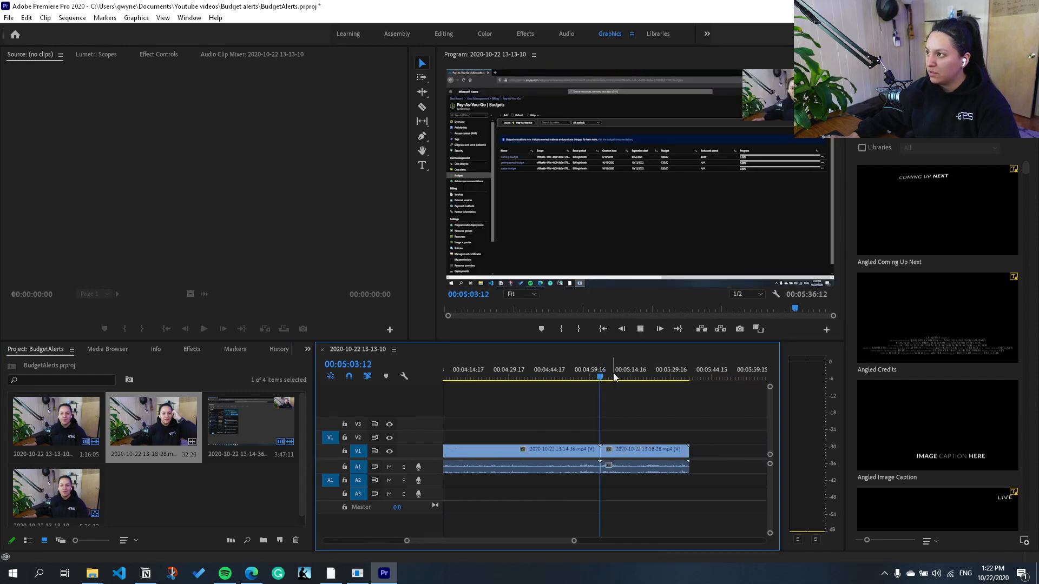
{"action": "left_click", "coordinate": [609, 376]}
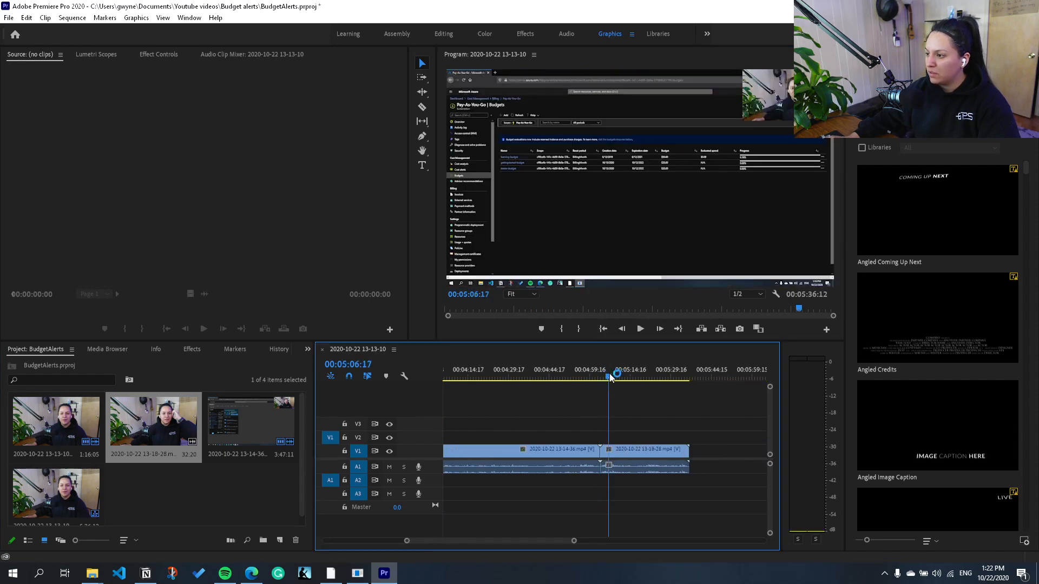
{"action": "key", "text": "space"}
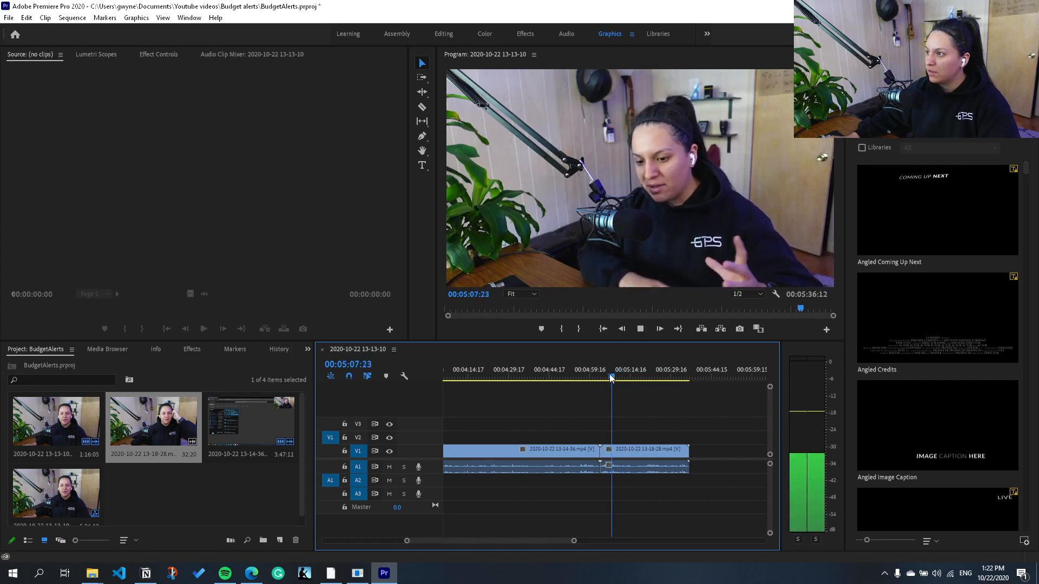
{"action": "key", "text": "space"}
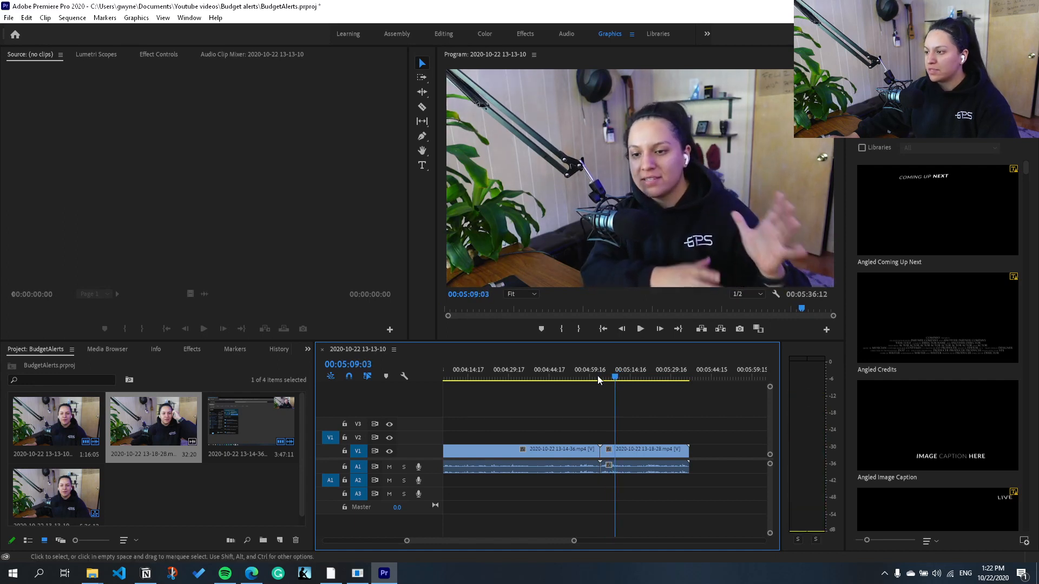
{"action": "scroll", "coordinate": [633, 428], "scroll_direction": "left", "scroll_amount": 5}
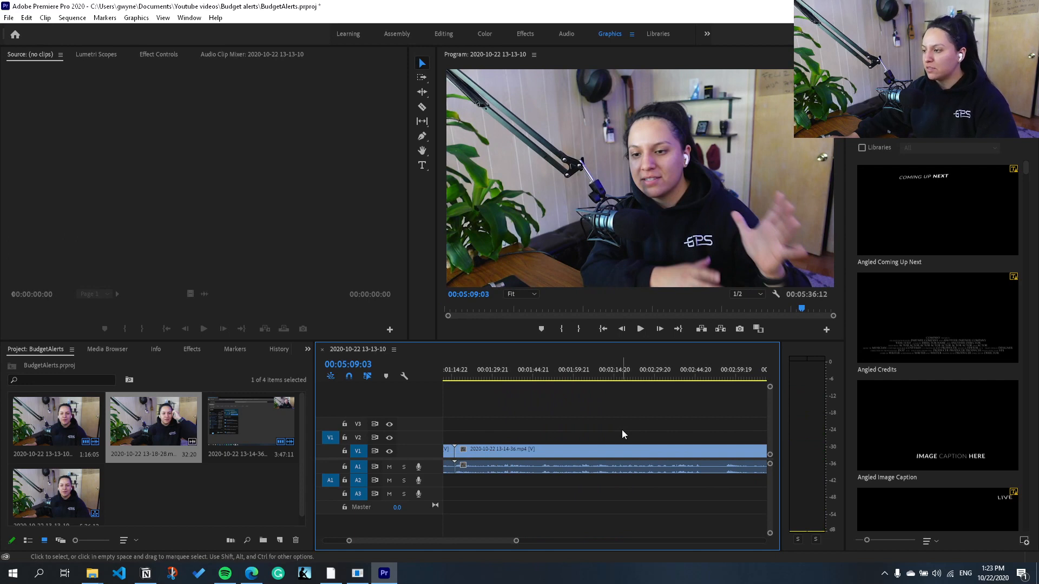
{"action": "scroll", "coordinate": [622, 433], "scroll_direction": "left", "scroll_amount": 3}
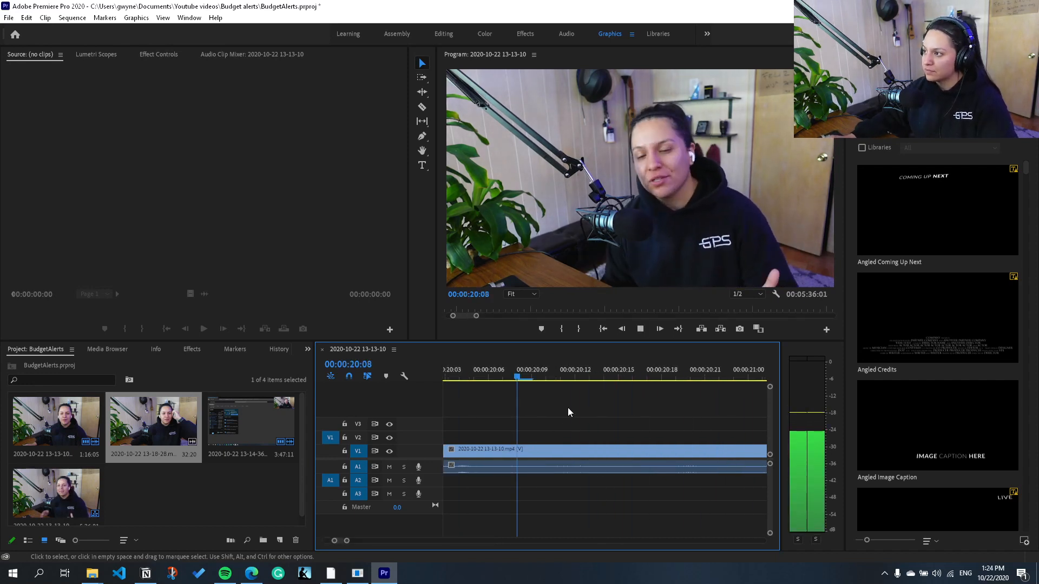
Step: Replay the first clip between about 16 and 22 seconds to locate the section to cut out
{"action": "key", "text": "space"}
{"action": "scroll", "coordinate": [566, 411], "scroll_direction": "up", "scroll_amount": 2}
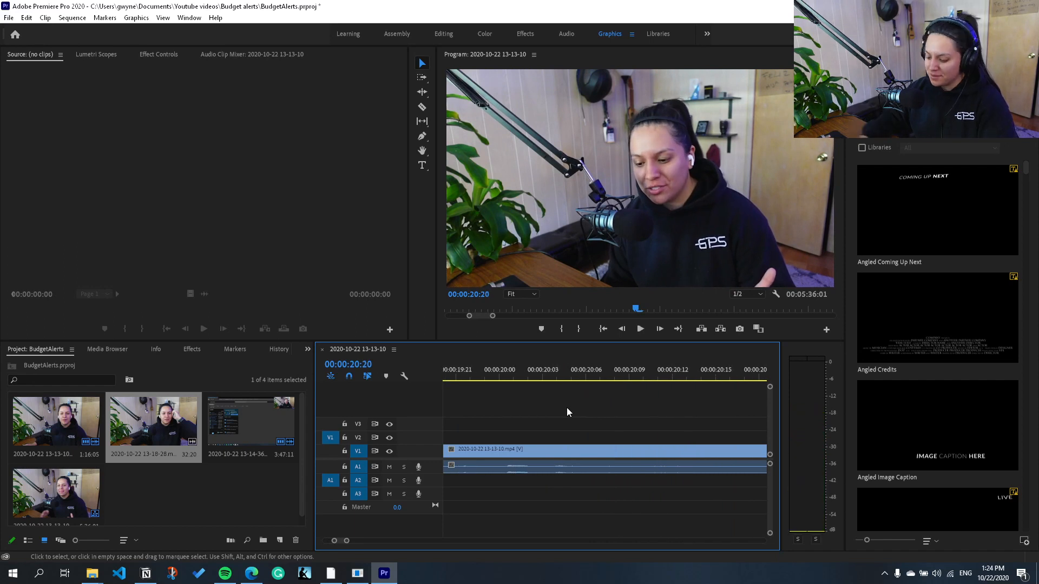
{"action": "key", "text": "minus"}
{"action": "key", "text": "minus"}
{"action": "key", "text": "minus"}
{"action": "key", "text": "minus"}
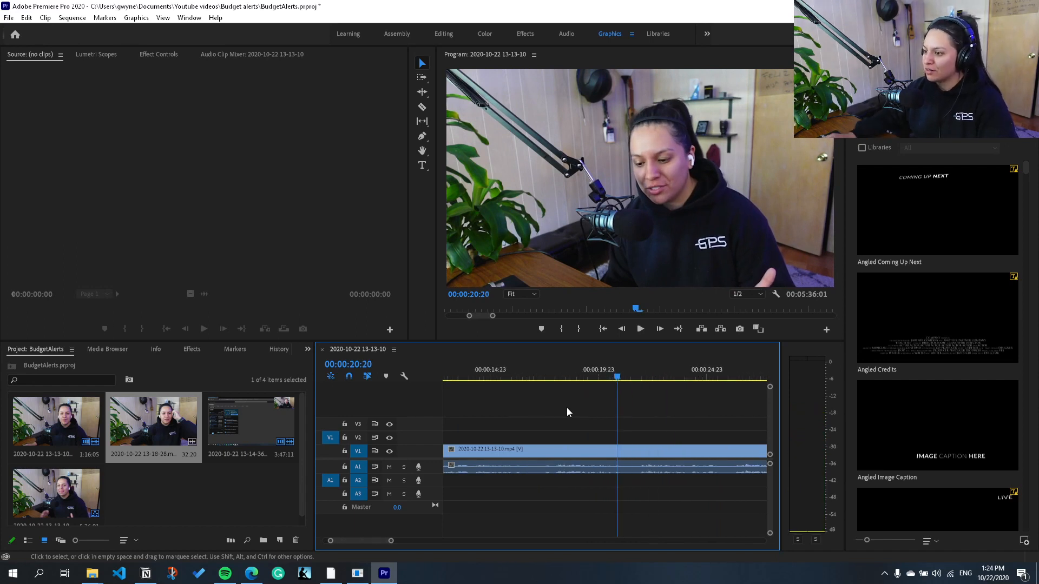
{"action": "left_click", "coordinate": [559, 379]}
{"action": "key", "text": "space"}
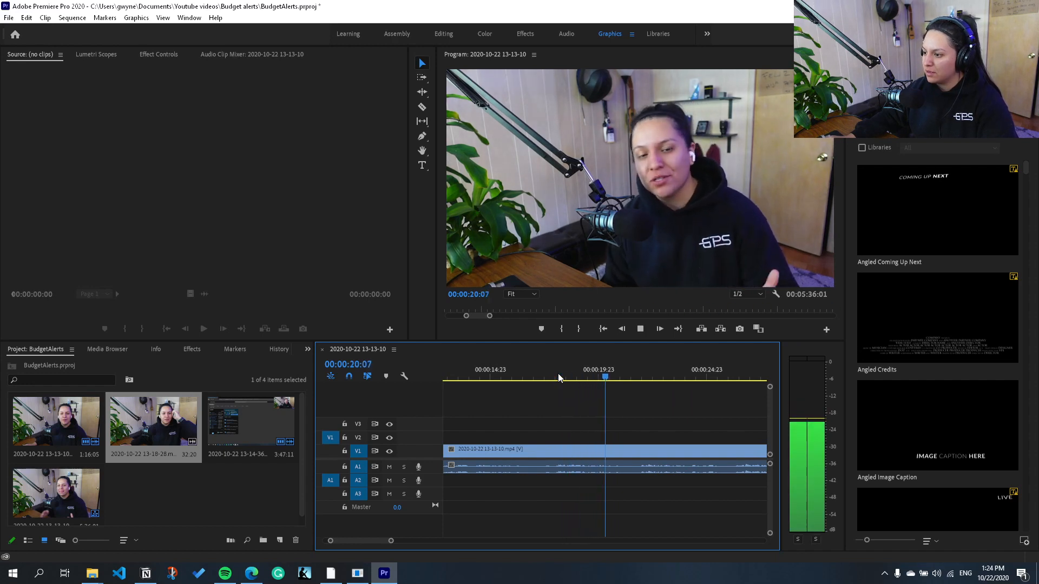
{"action": "key", "text": "space"}
{"action": "left_click", "coordinate": [527, 379]}
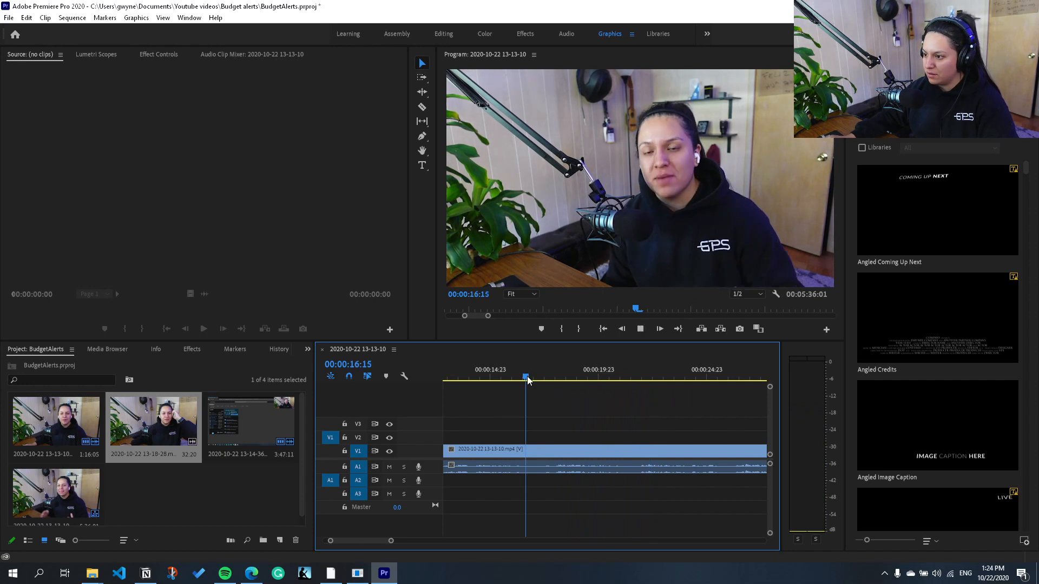
{"action": "key", "text": "space"}
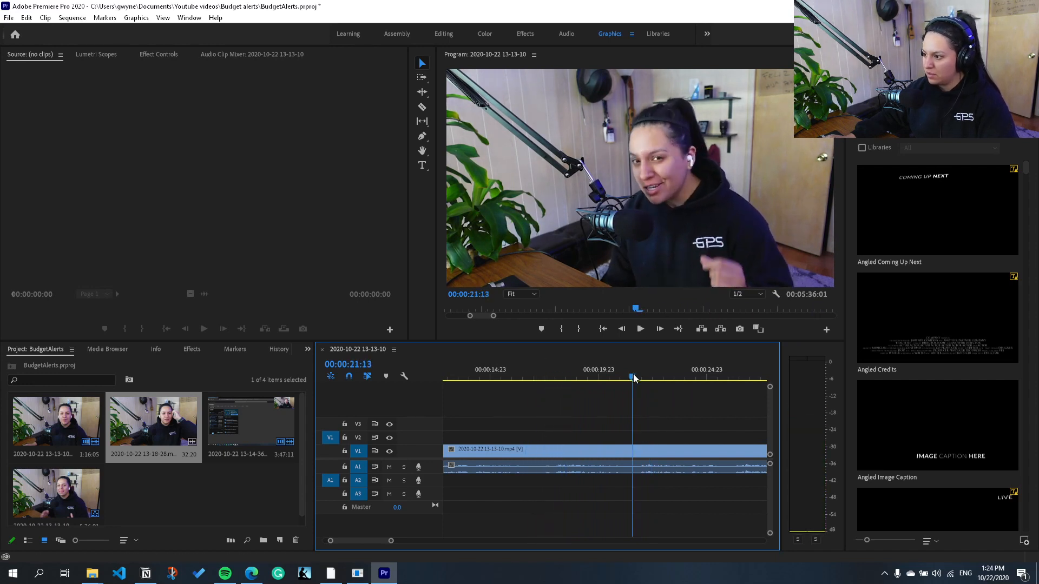
{"action": "key", "text": "space"}
Step: Split the first clip at about 00:00:17:10 and 00:00:21:13, and select the segment between the two cuts
{"action": "key", "text": "c"}
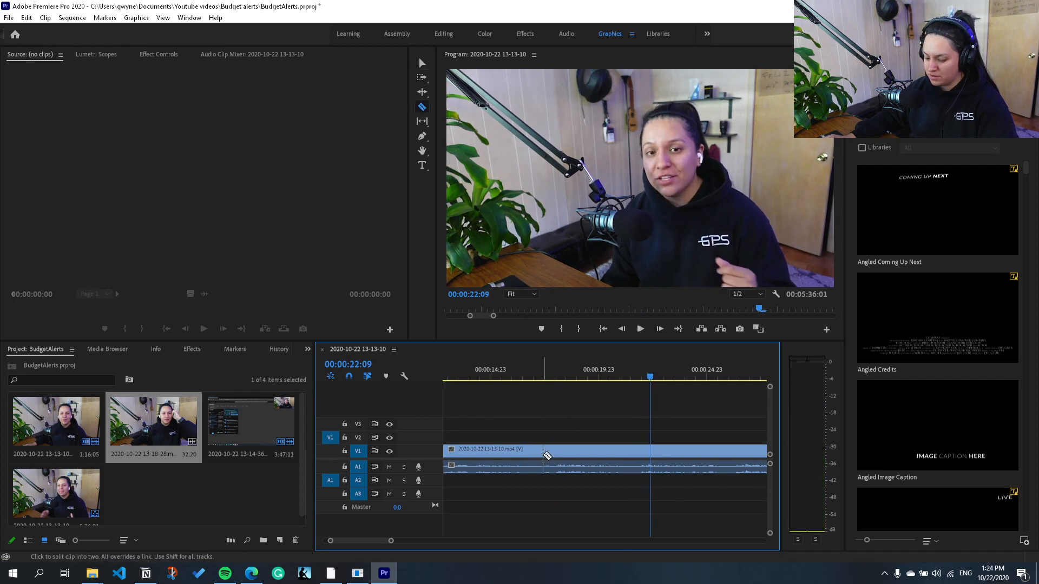
{"action": "left_click", "coordinate": [543, 454]}
{"action": "left_click", "coordinate": [634, 452]}
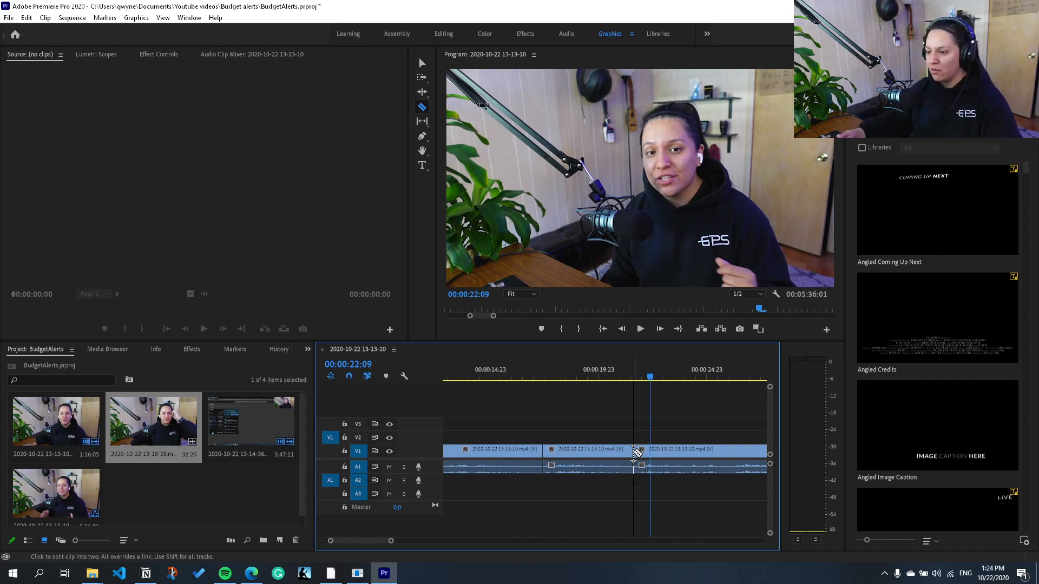
{"action": "key", "text": "v"}
{"action": "left_click", "coordinate": [612, 450]}
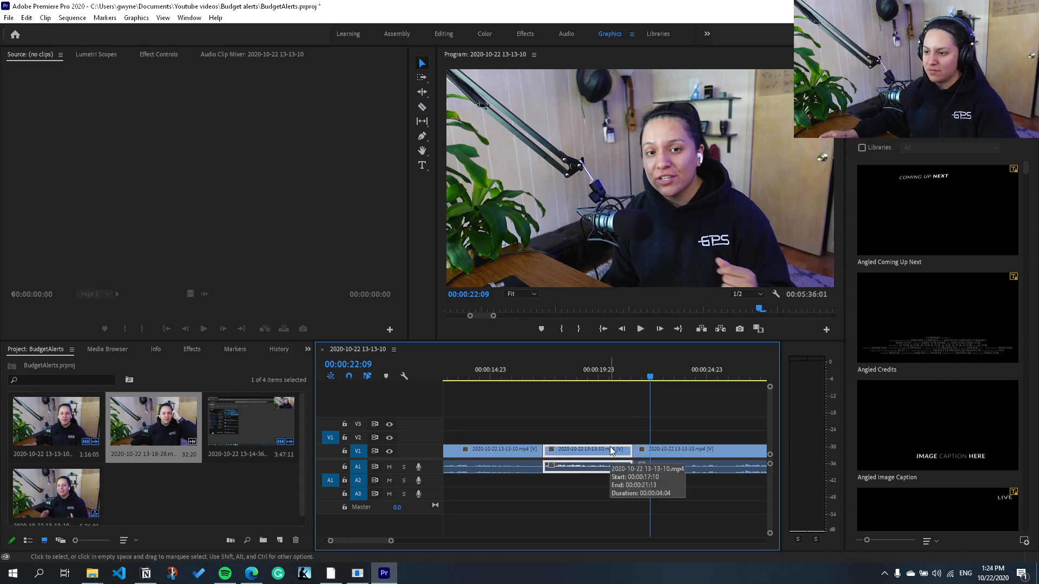
{"action": "key", "text": "Up"}
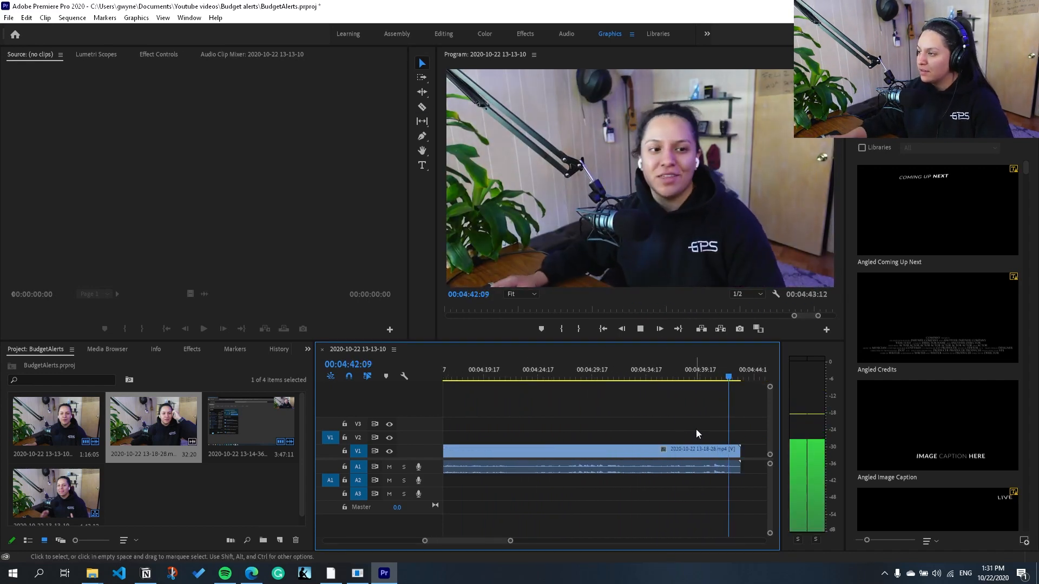
Step: Review the whole assembled sequence on the timeline and return the playhead to its start
{"action": "left_click", "coordinate": [690, 449]}
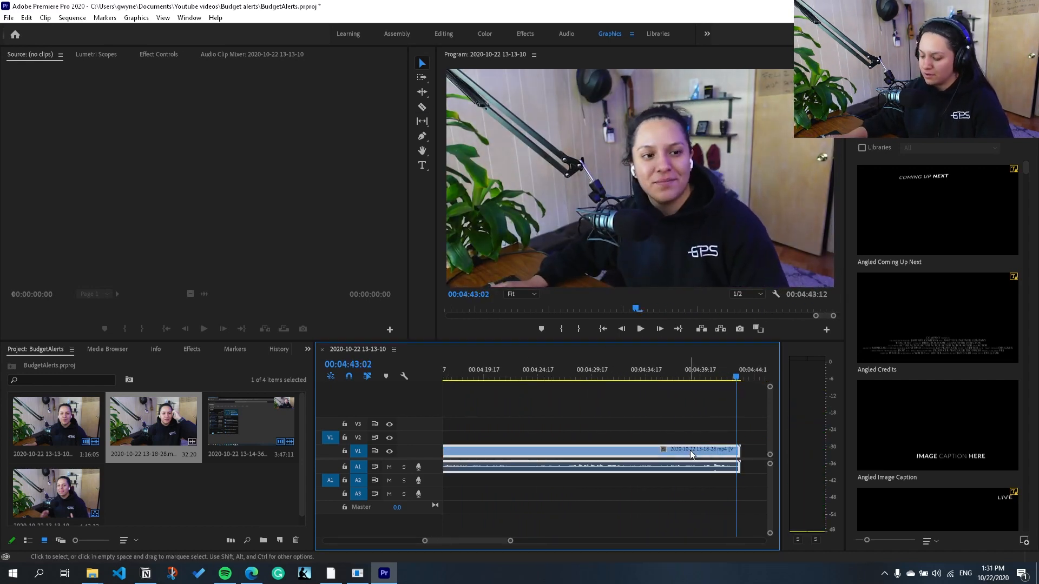
{"action": "key", "text": "minus"}
{"action": "key", "text": "minus"}
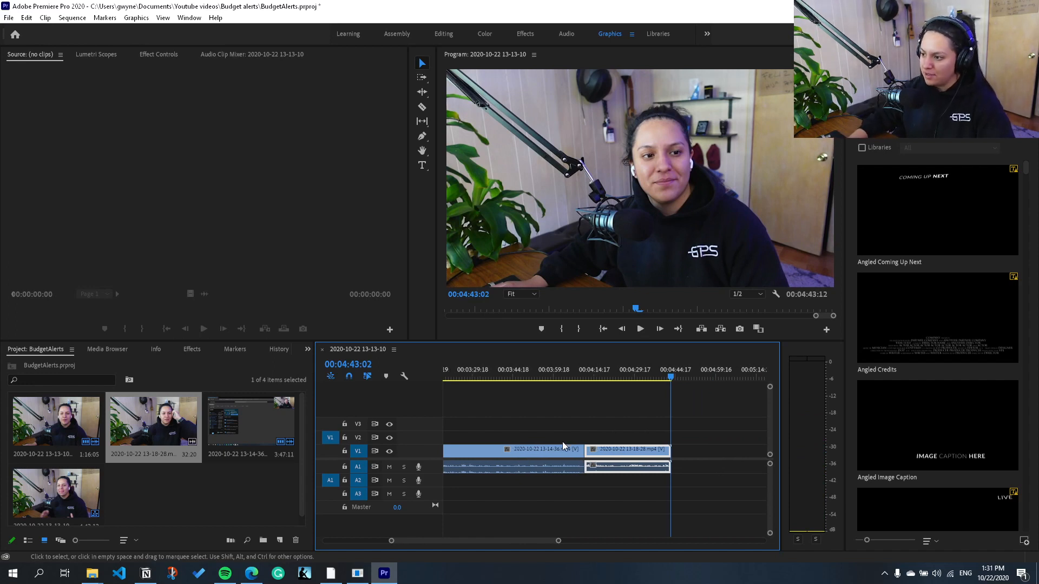
{"action": "key", "text": "minus"}
{"action": "key", "text": "minus"}
{"action": "key", "text": "minus"}
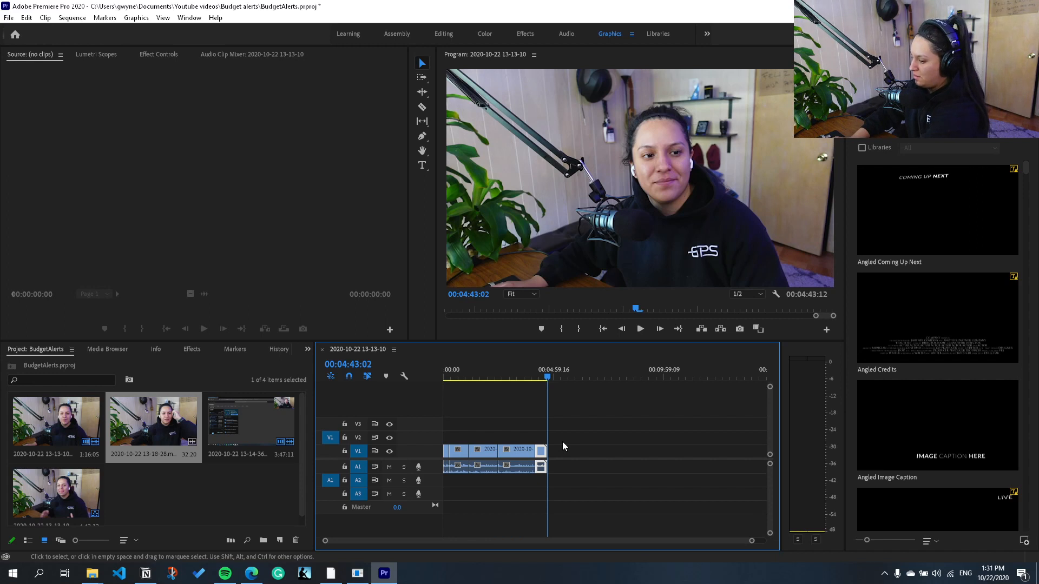
{"action": "left_click", "coordinate": [603, 328]}
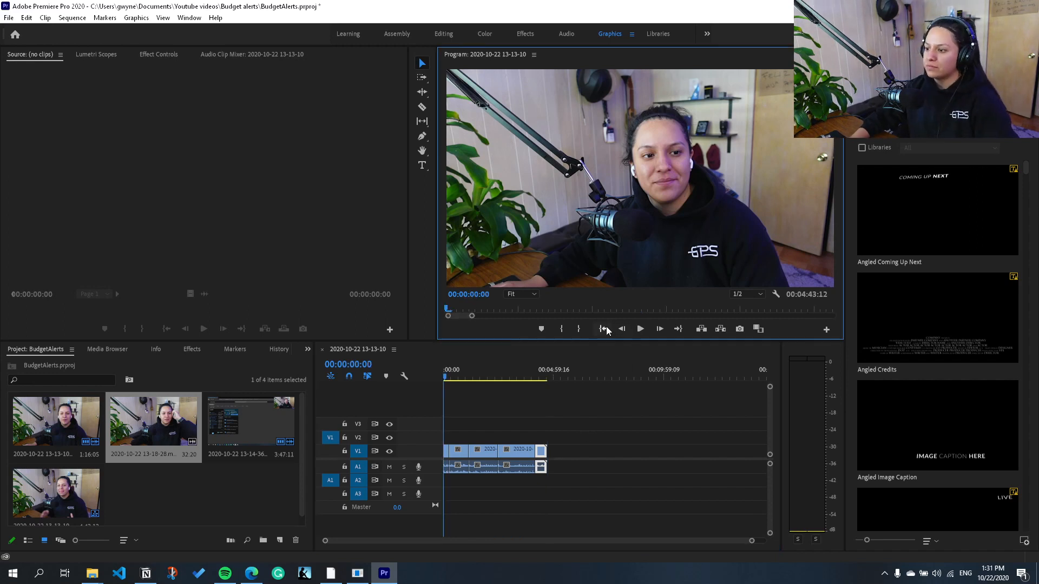
Step: Select the first clip and play its opening to check the audio level
{"action": "left_click", "coordinate": [446, 457]}
{"action": "key", "text": "space"}
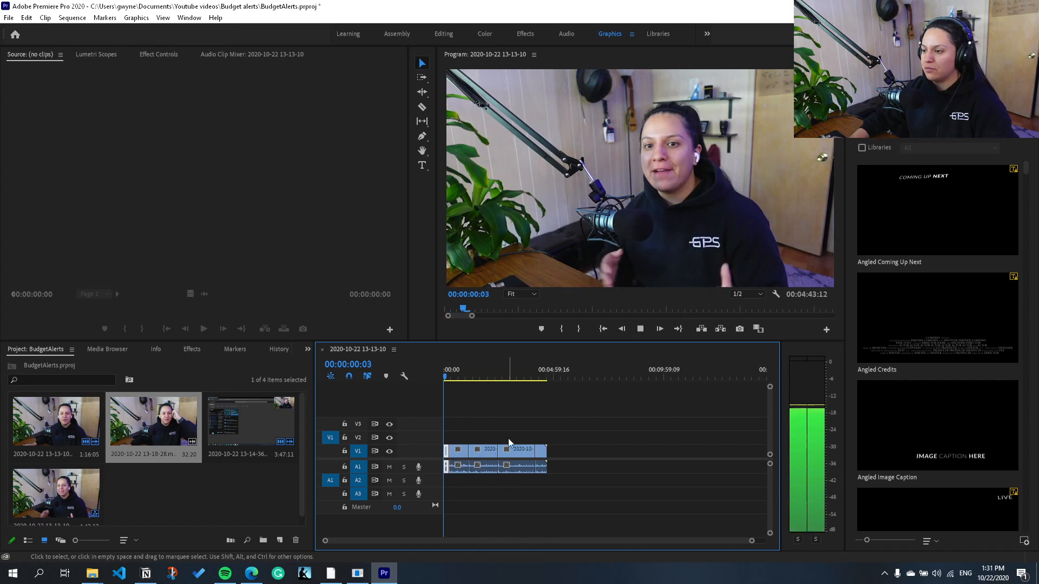
{"action": "key", "text": "space"}
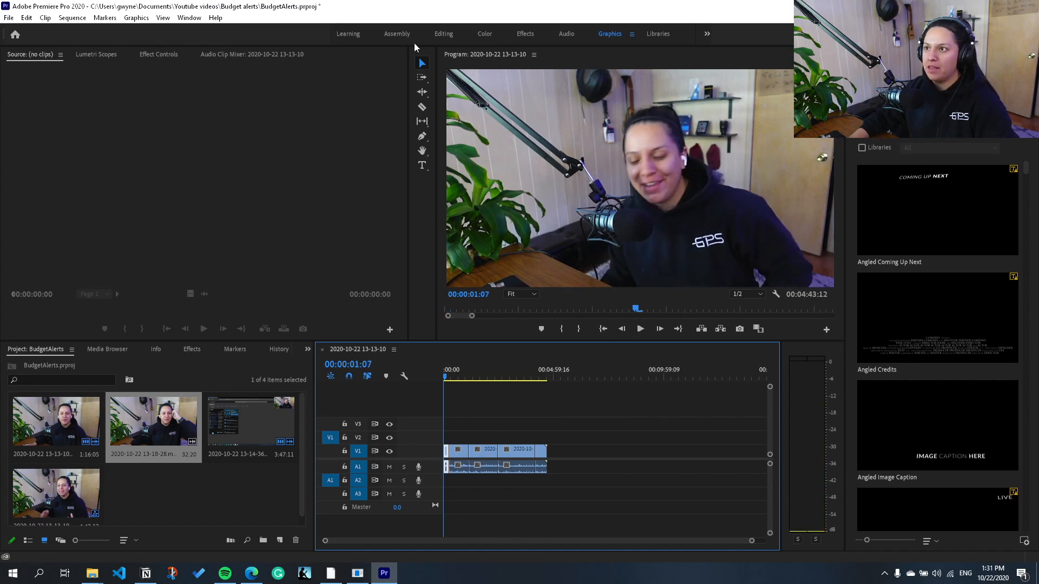
Step: In the Editing workspace, turn off level keyframing for the first clip and set its volume level to 10 dB
{"action": "left_click", "coordinate": [451, 36]}
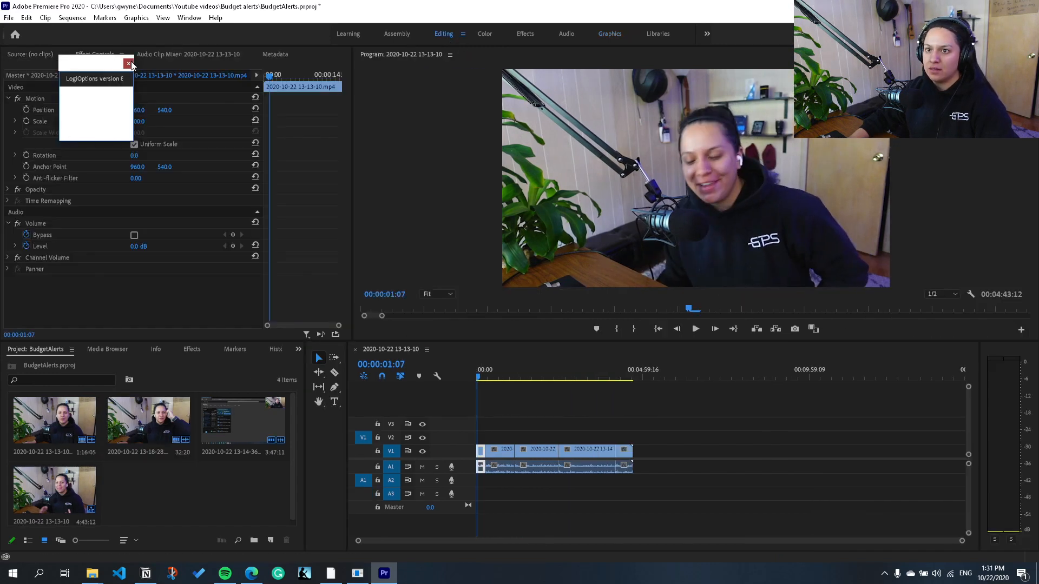
{"action": "left_click", "coordinate": [129, 63]}
{"action": "left_click", "coordinate": [30, 248]}
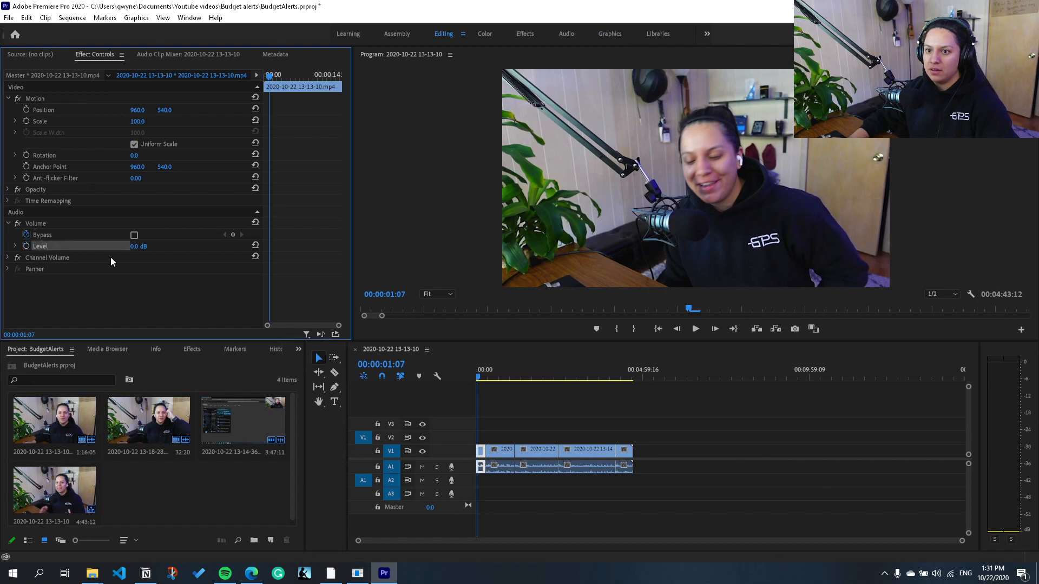
{"action": "key", "text": "Return"}
Step: Play the first clip against the audio meters and lower its volume level to 8 dB
{"action": "key", "text": "space"}
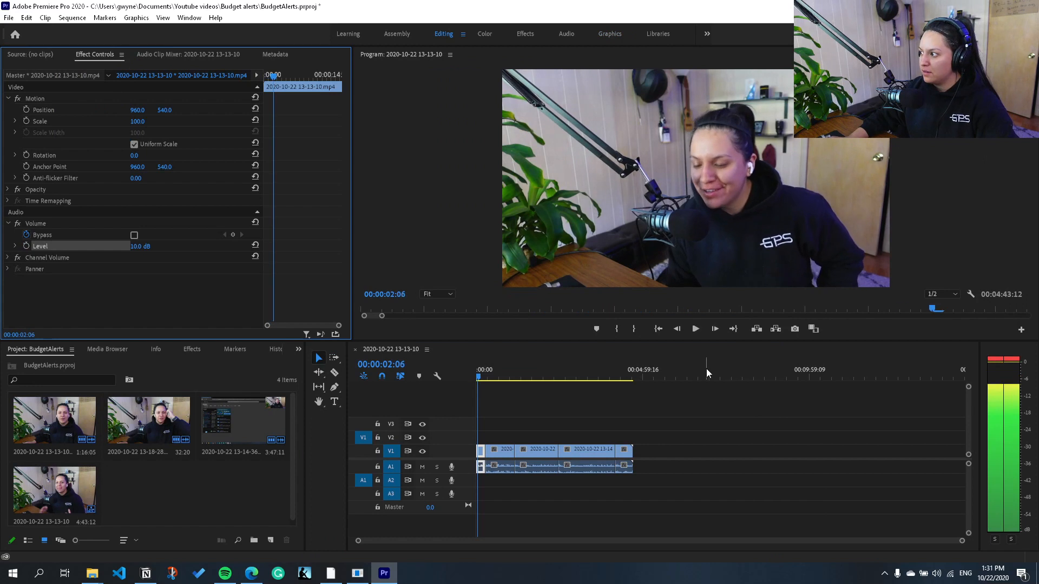
{"action": "key", "text": "space"}
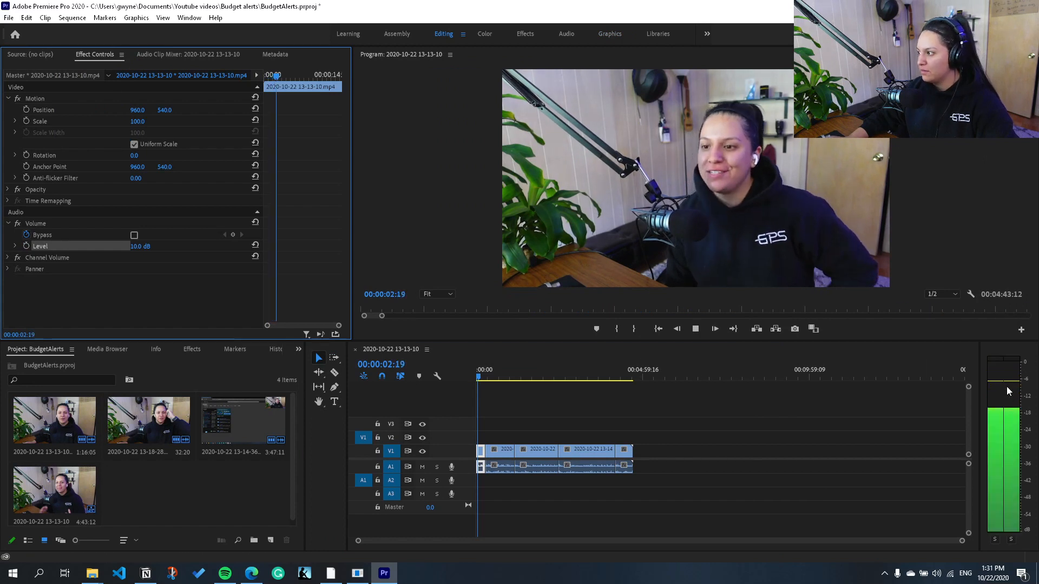
{"action": "key", "text": "space"}
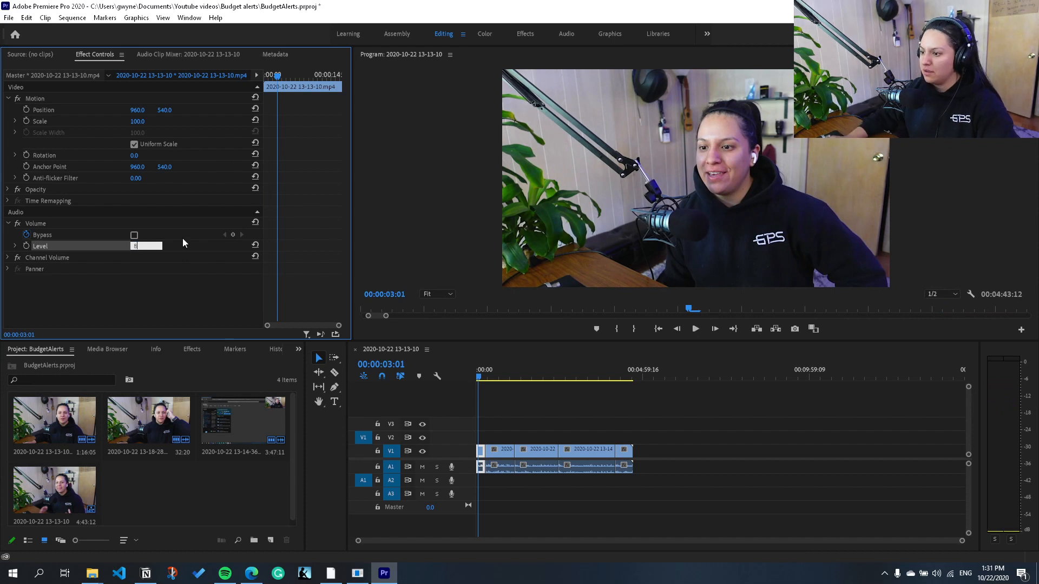
{"action": "key", "text": "Return"}
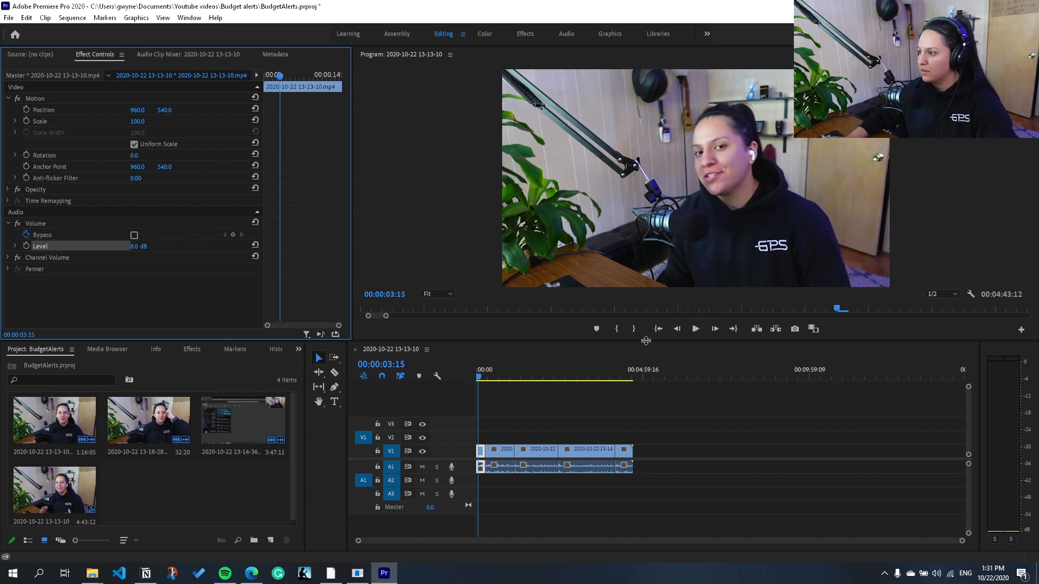
{"action": "left_click", "coordinate": [659, 329]}
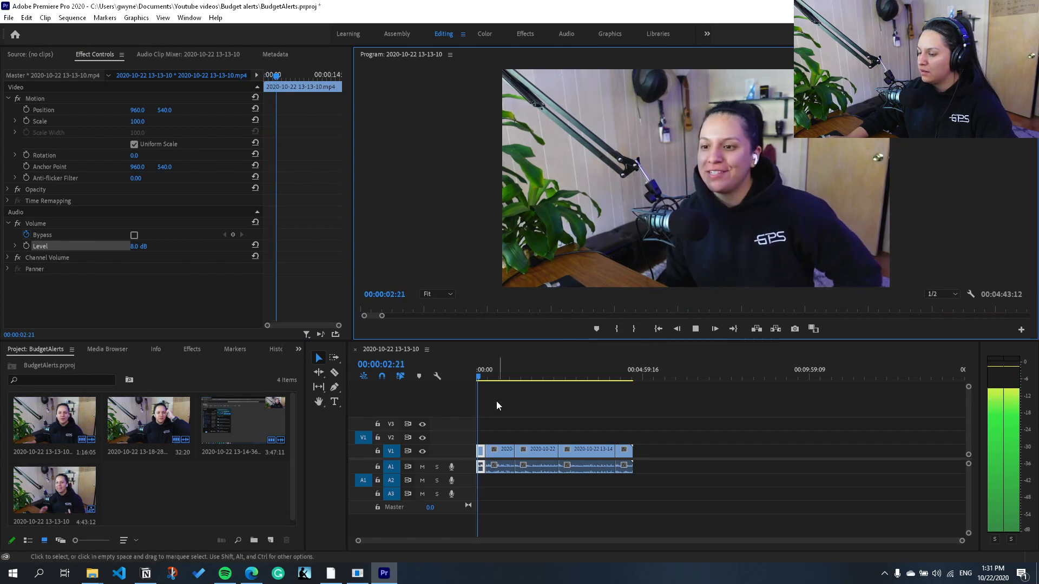
Step: Set the volume level of the second, third and fourth clips on the timeline to 8 dB
{"action": "left_click", "coordinate": [491, 377]}
{"action": "left_click_drag", "start_coordinate": [493, 379], "coordinate": [496, 379]}
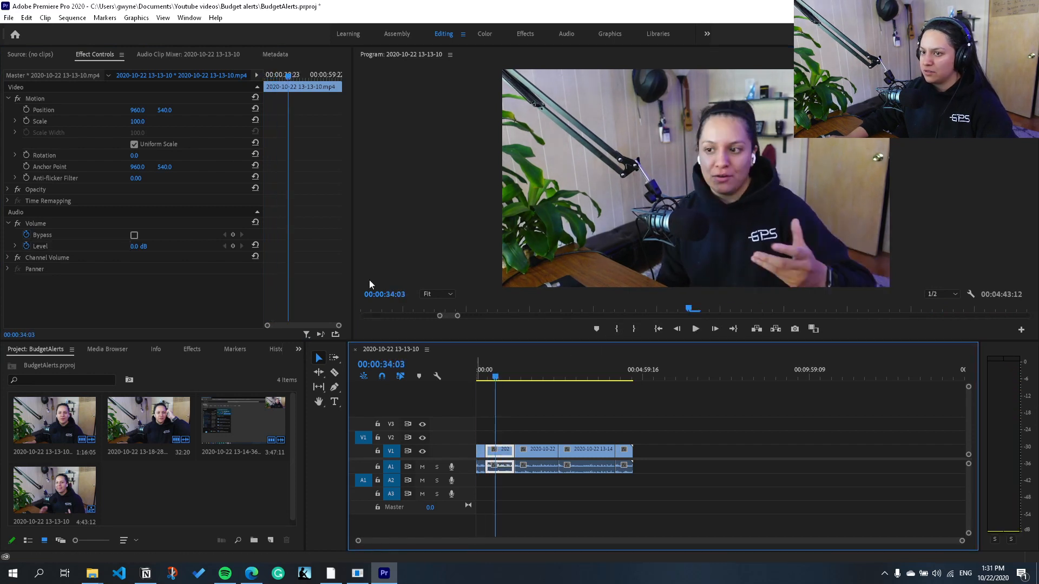
{"action": "left_click", "coordinate": [27, 247]}
{"action": "left_click", "coordinate": [135, 246]}
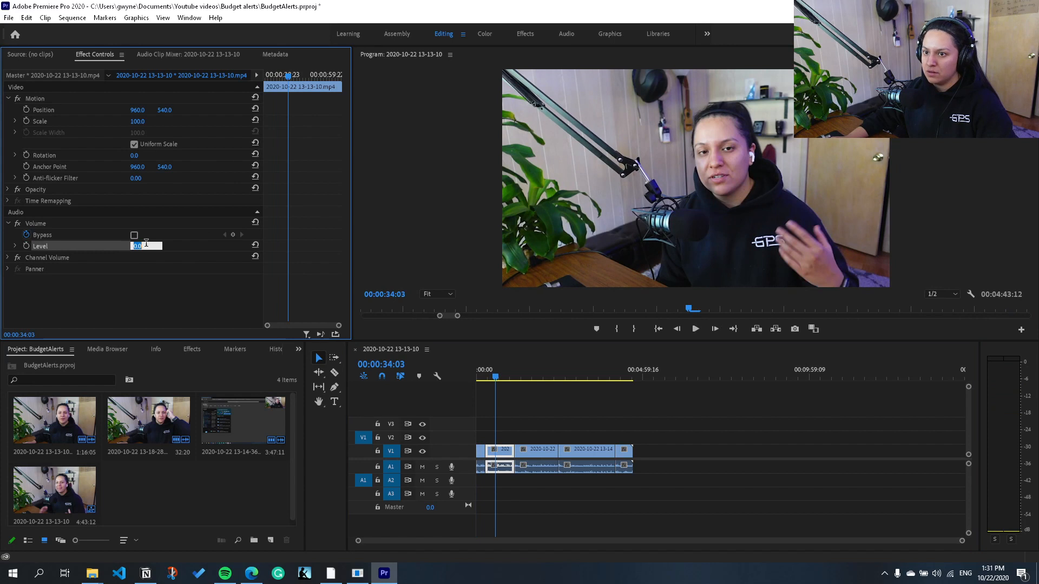
{"action": "type", "text": "8"}
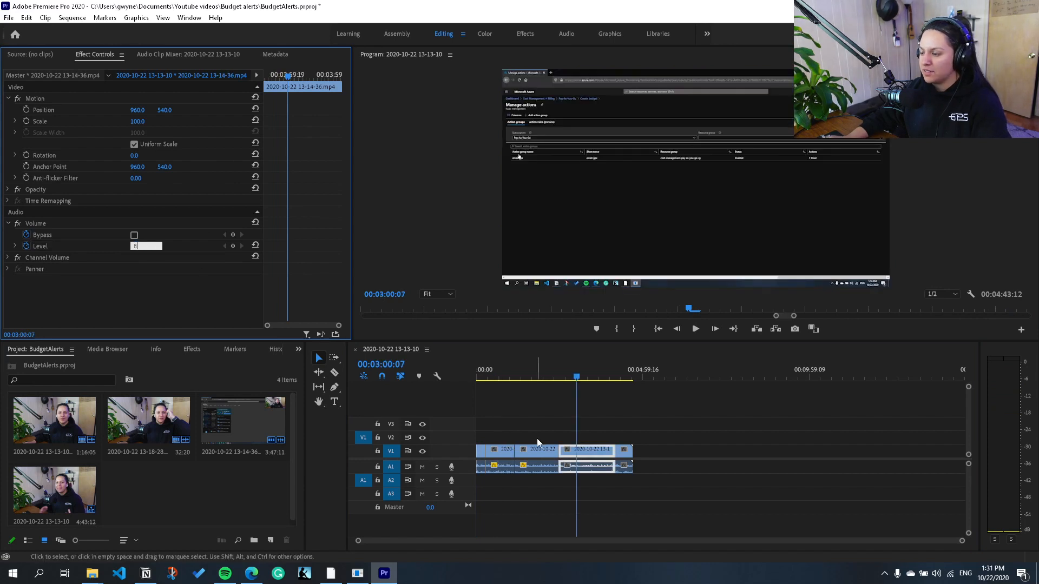
{"action": "left_click", "coordinate": [582, 458]}
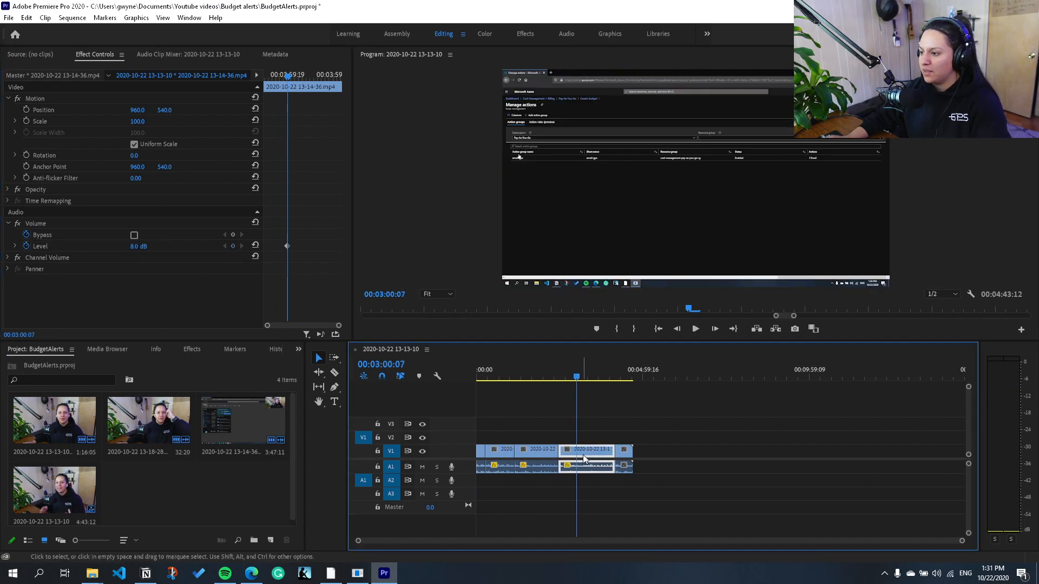
{"action": "left_click", "coordinate": [619, 450]}
{"action": "left_click", "coordinate": [624, 460]}
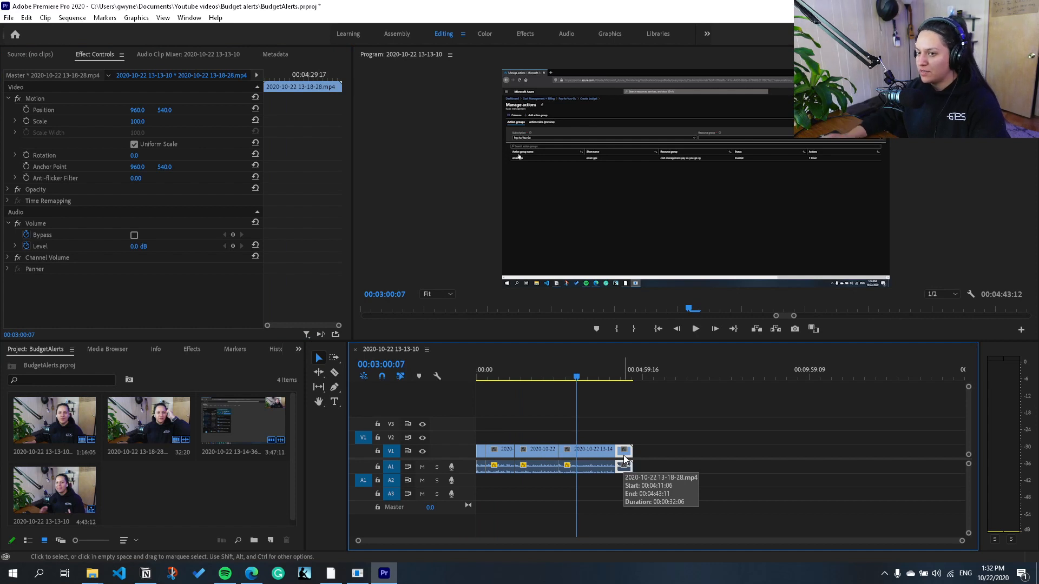
{"action": "left_click", "coordinate": [26, 246]}
{"action": "type", "text": "8"}
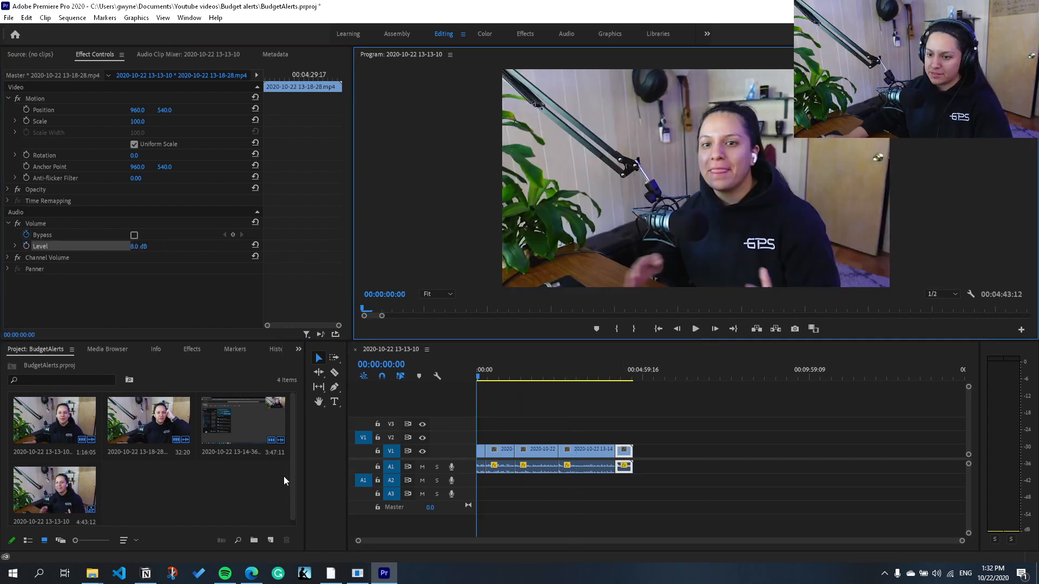
Step: Switch to File Explorer, find 1.mp4 in Content Creation > Vid assets > Minimal intros, and import it into the Premiere Pro project
{"action": "left_click", "coordinate": [93, 578]}
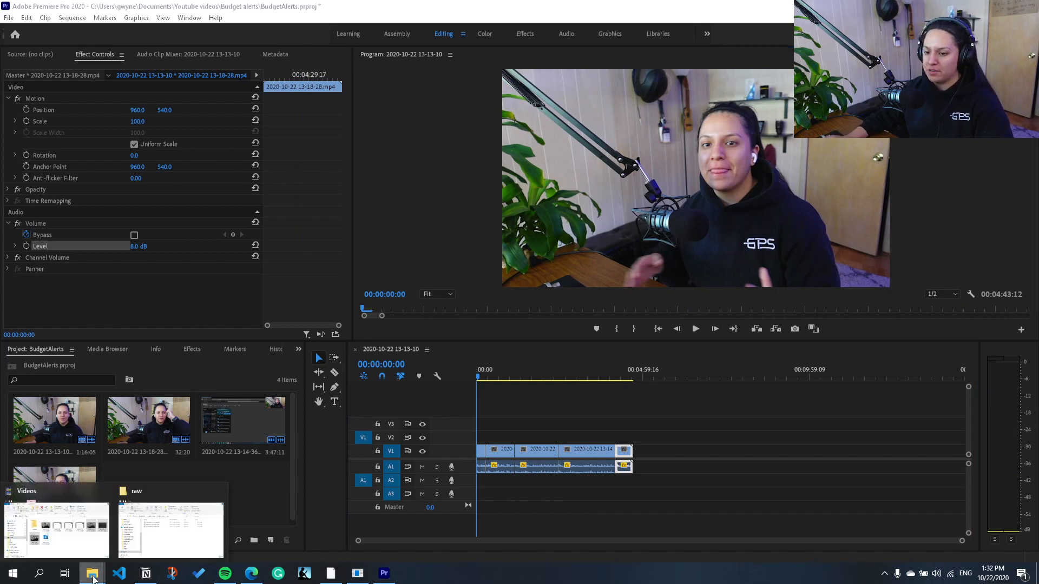
{"action": "left_click", "coordinate": [209, 492]}
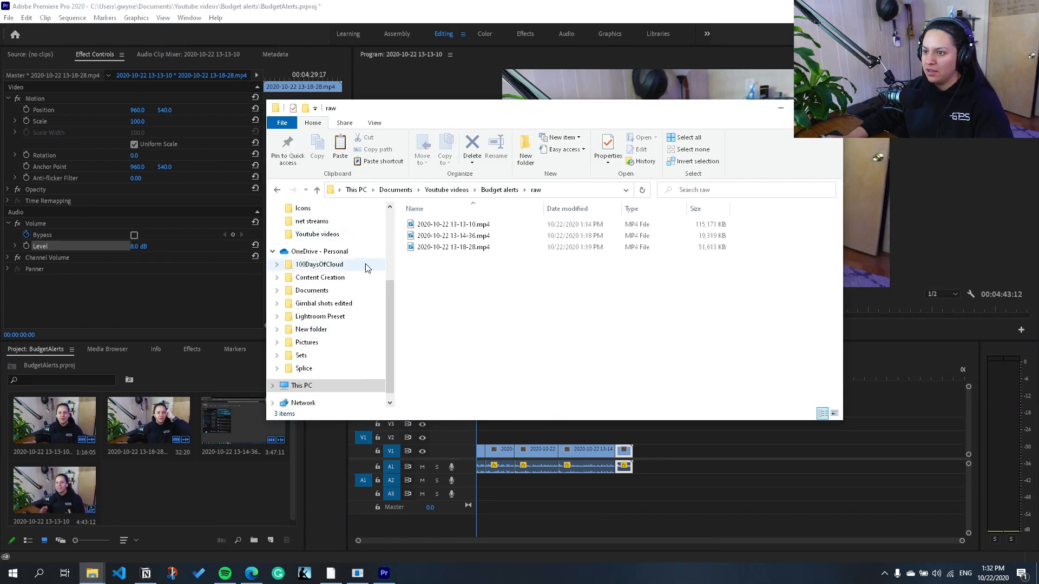
{"action": "left_click", "coordinate": [320, 277]}
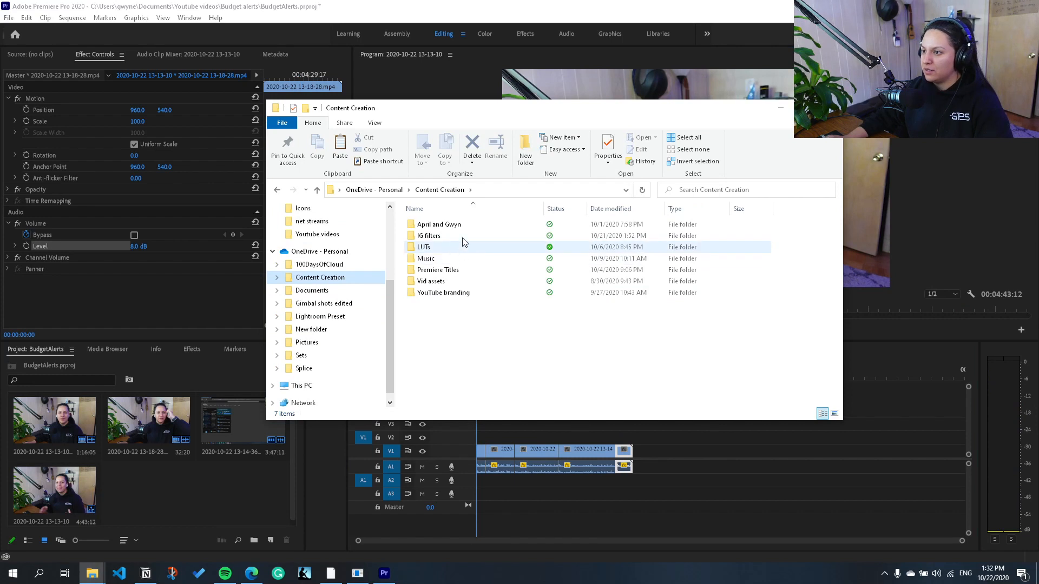
{"action": "double_click", "coordinate": [433, 281]}
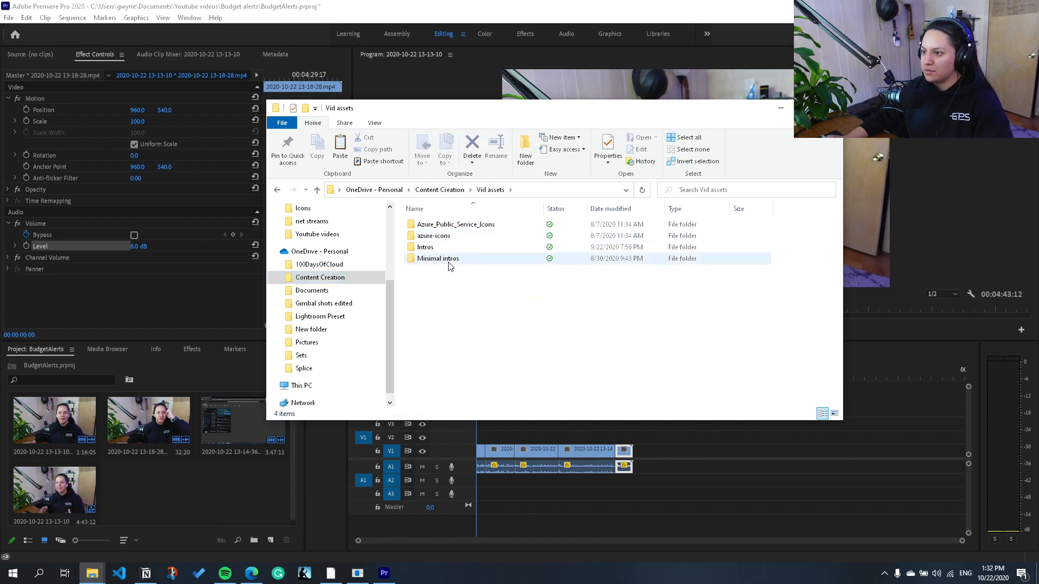
{"action": "double_click", "coordinate": [437, 258]}
{"action": "left_click", "coordinate": [432, 235]}
{"action": "left_click_drag", "start_coordinate": [345, 434], "coordinate": [212, 498]}
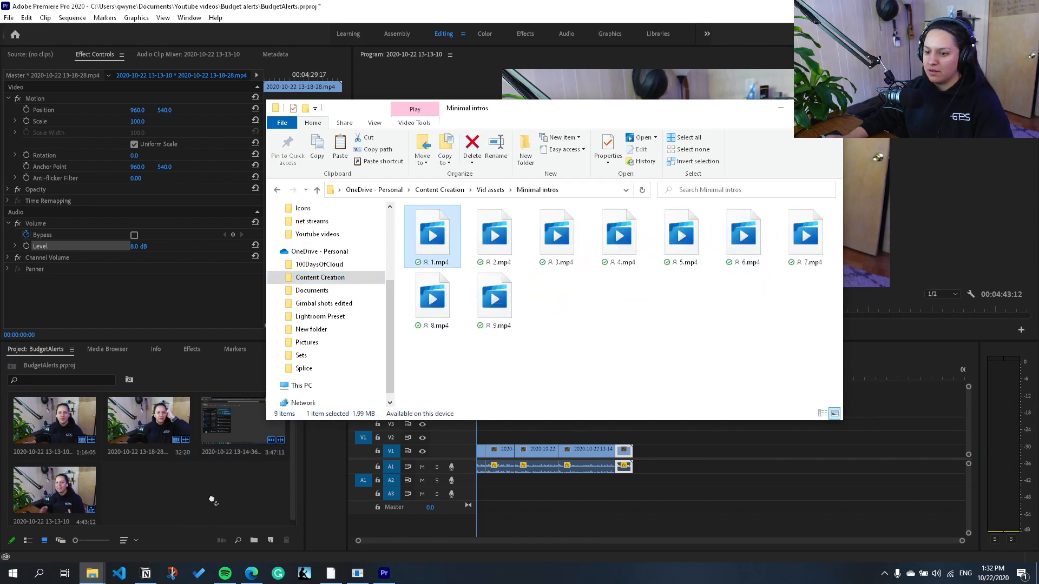
{"action": "left_click", "coordinate": [781, 108]}
Step: Place 1.mp4 on track V2 at the very start of the sequence and select it there
{"action": "left_click_drag", "start_coordinate": [196, 506], "coordinate": [483, 446]}
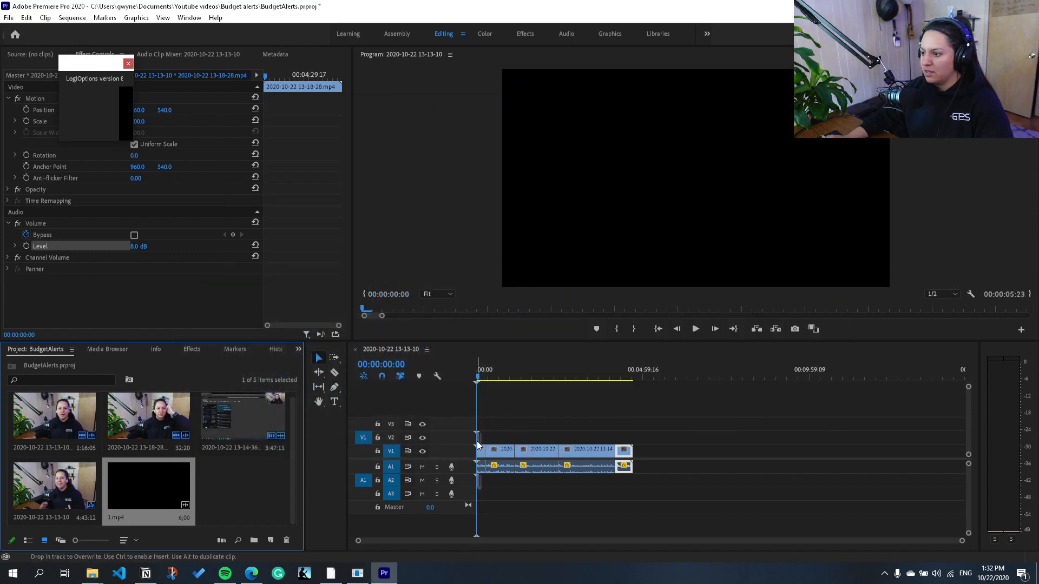
{"action": "key", "text": "="}
{"action": "key", "text": "="}
{"action": "key", "text": "="}
{"action": "key", "text": "="}
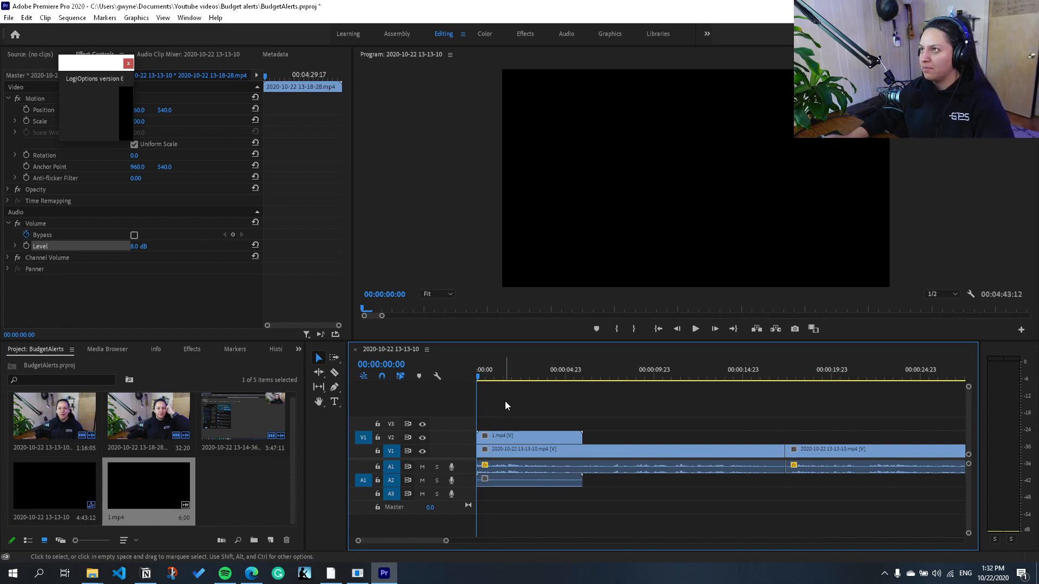
{"action": "left_click", "coordinate": [562, 437]}
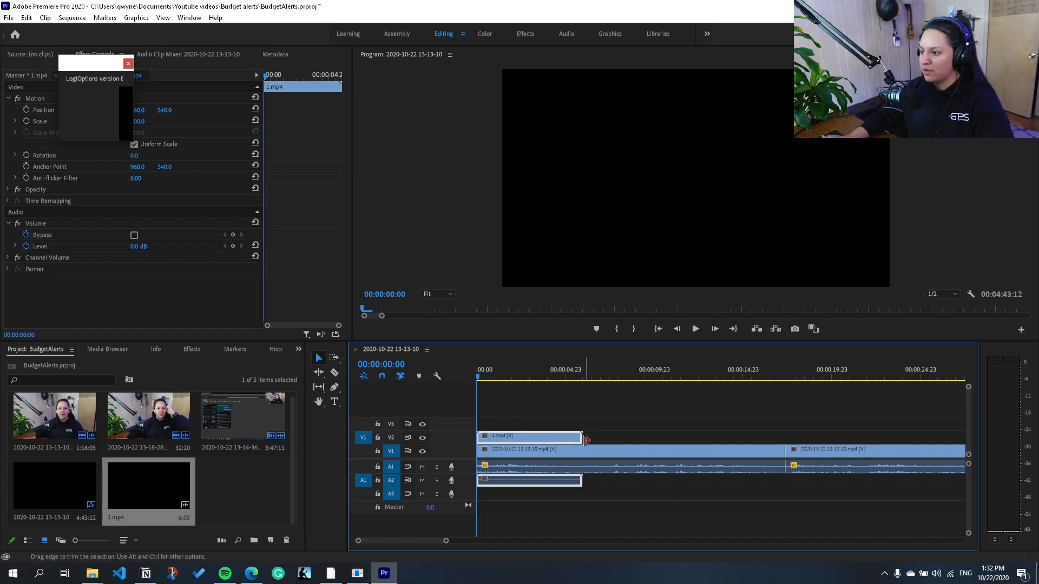
Step: Apply the default transitions to the end of 1.mp4, extend its Cross Dissolve back to about 2.5 seconds and preview it
{"action": "right_click", "coordinate": [581, 438]}
{"action": "left_click", "coordinate": [618, 511]}
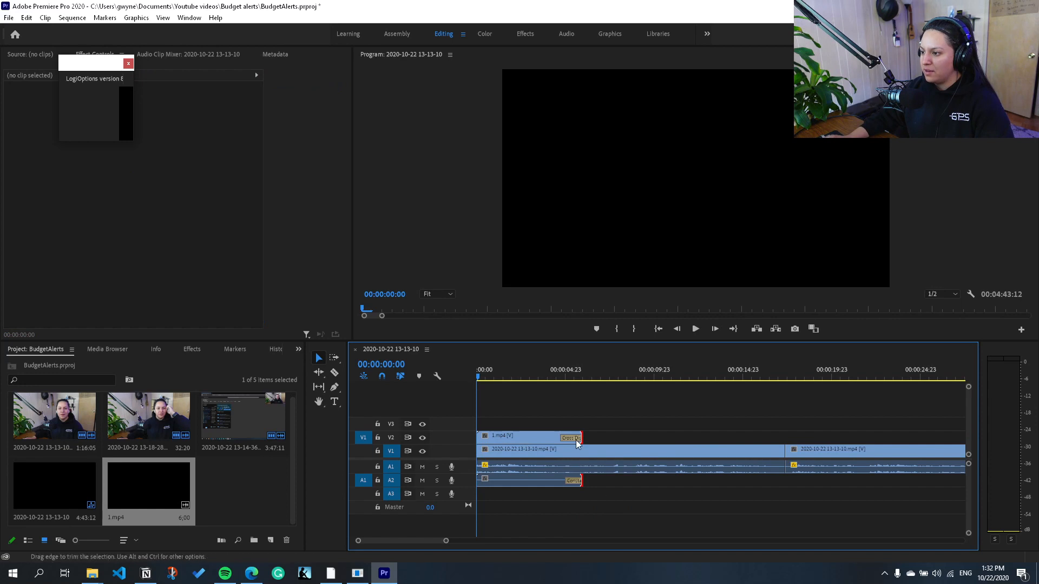
{"action": "left_click_drag", "start_coordinate": [561, 438], "coordinate": [521, 439]}
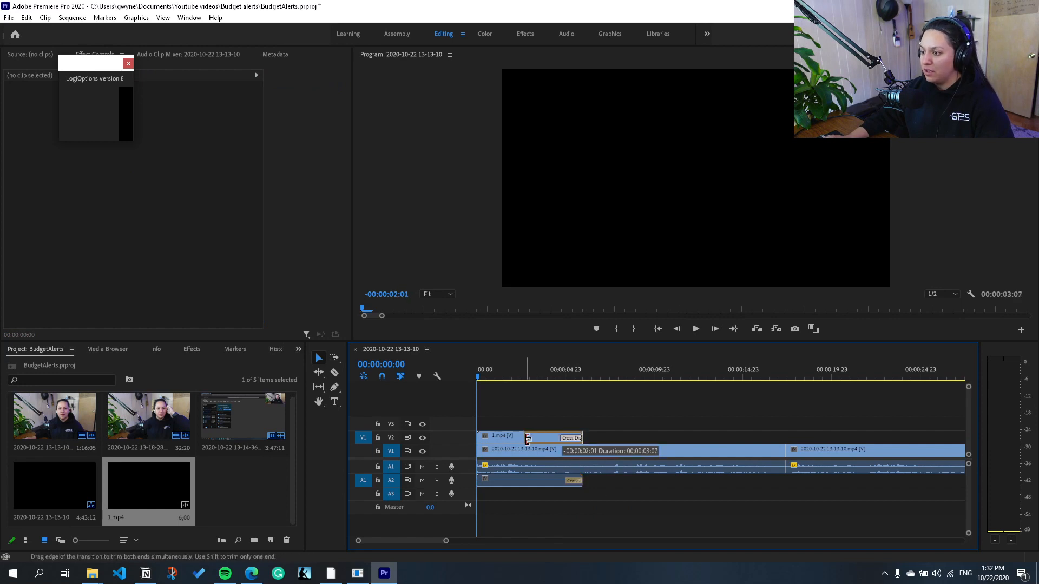
{"action": "left_click", "coordinate": [695, 329]}
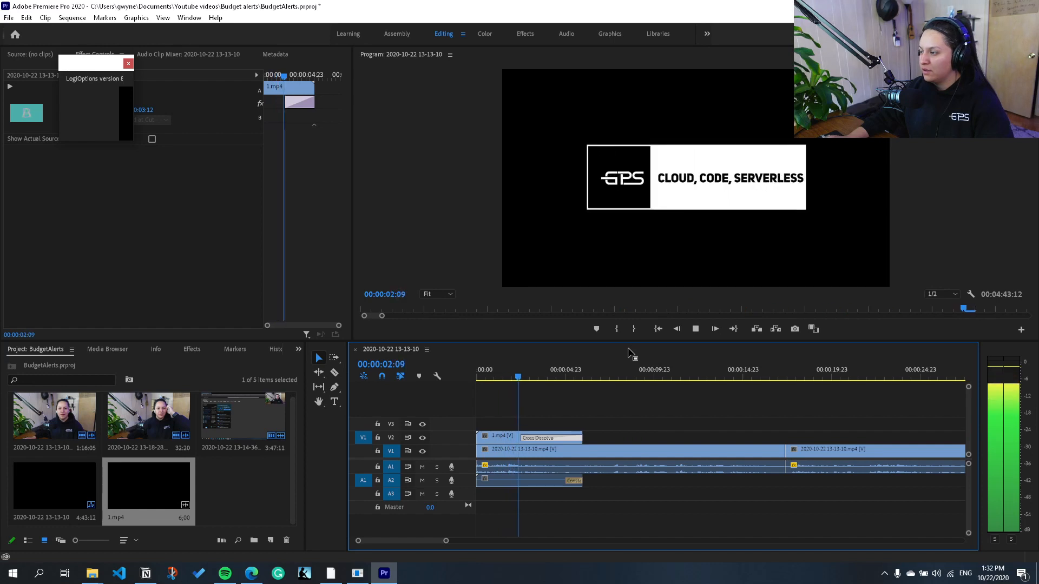
{"action": "key", "text": "space"}
Step: Set the speed of 1.mp4 to 150% and play the intro from the start of the sequence
{"action": "right_click", "coordinate": [507, 437]}
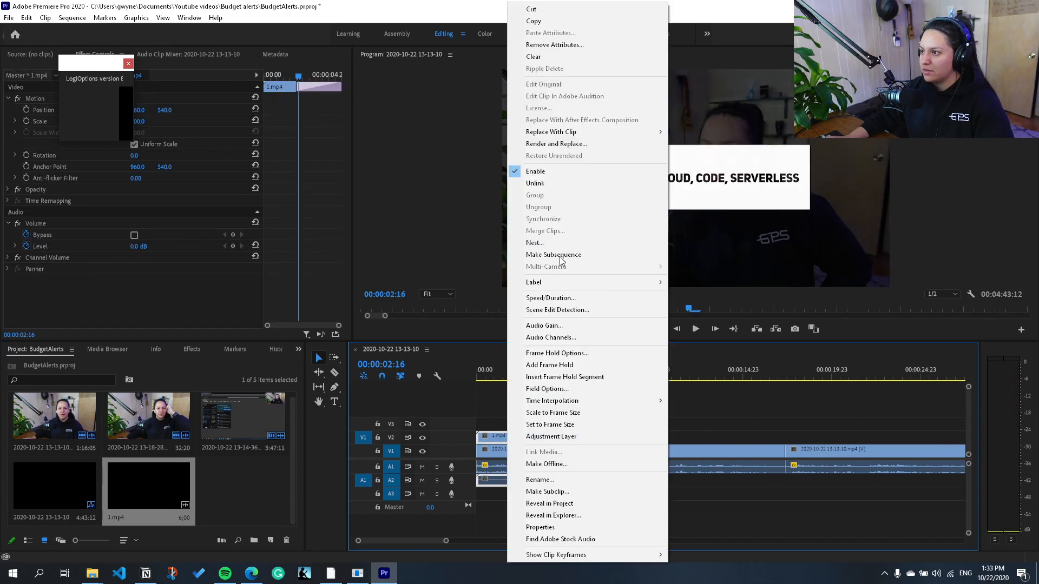
{"action": "left_click", "coordinate": [589, 294]}
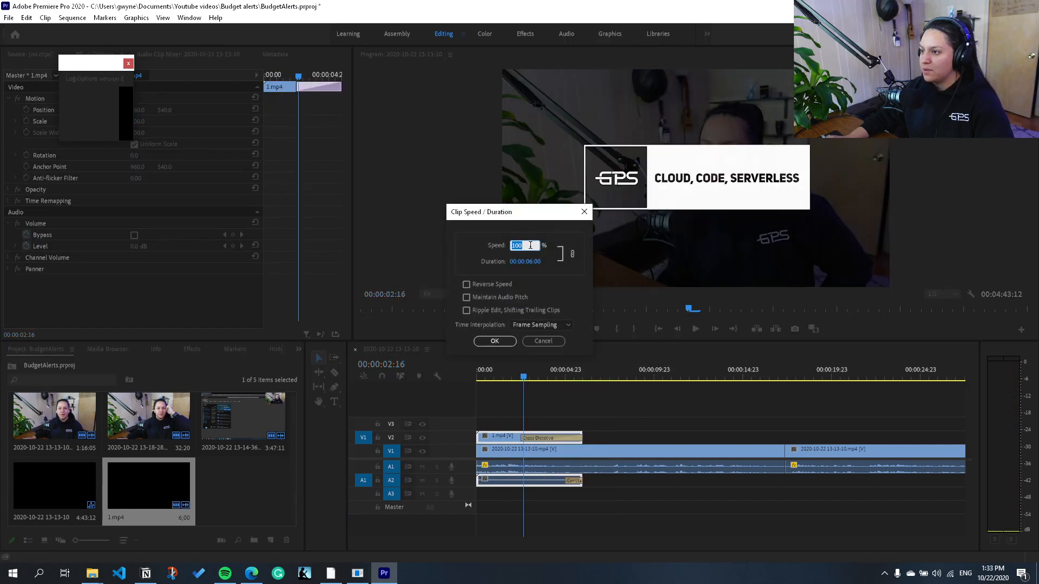
{"action": "type", "text": "150"}
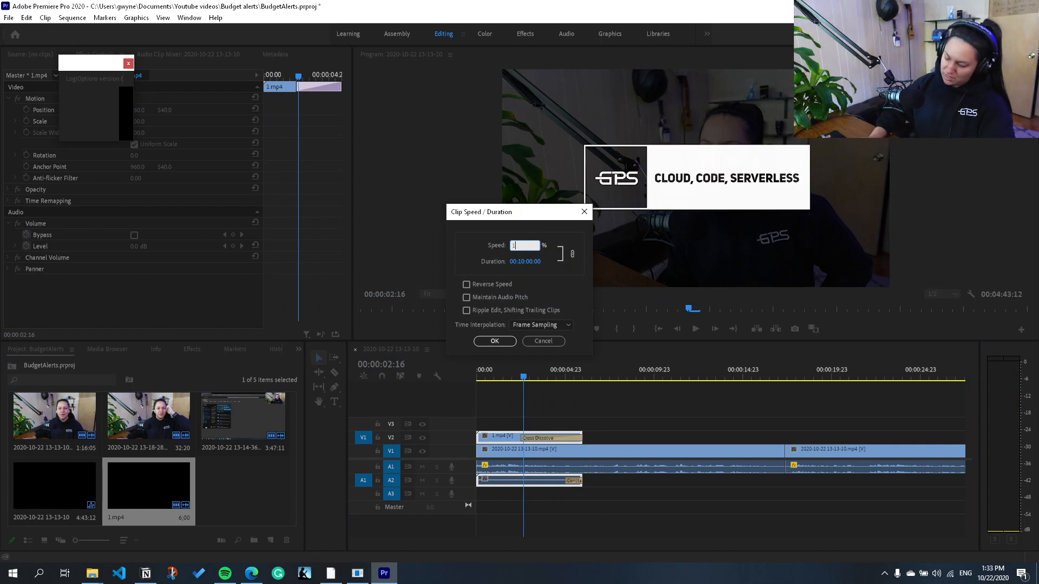
{"action": "key", "text": "Return"}
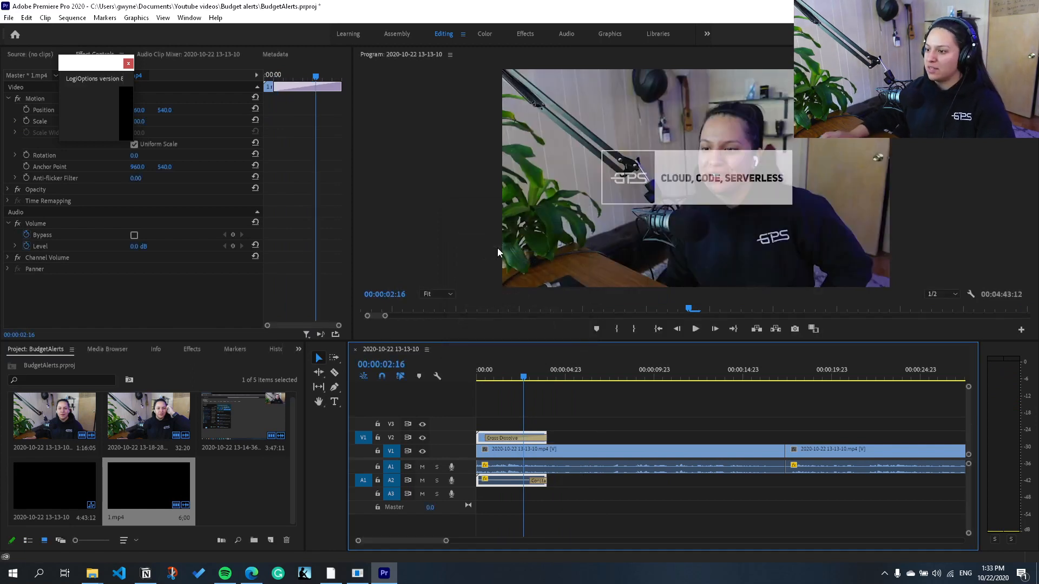
{"action": "left_click", "coordinate": [657, 328]}
{"action": "key", "text": "space"}
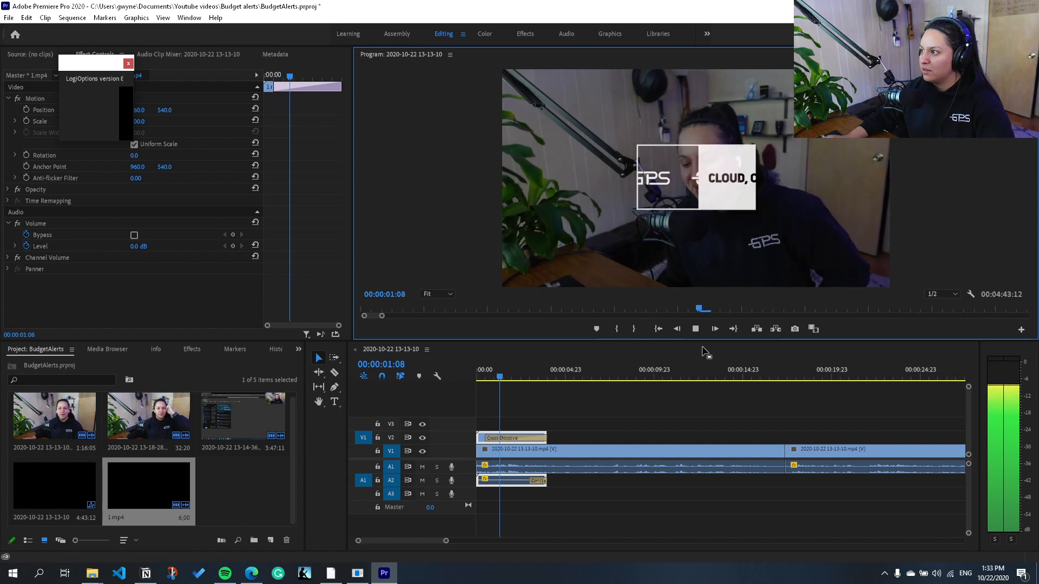
{"action": "key", "text": "space"}
Step: Trim the end of 1.mp4 so the clip lasts about 3 seconds and play the intro from the start
{"action": "left_click", "coordinate": [487, 437]}
{"action": "left_click", "coordinate": [482, 438]}
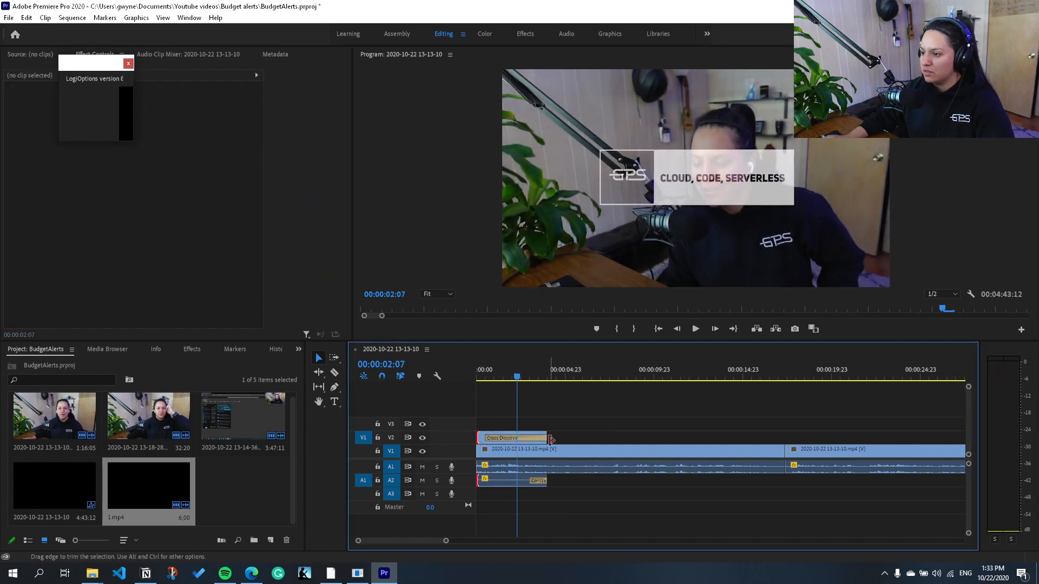
{"action": "left_click_drag", "start_coordinate": [543, 437], "coordinate": [534, 437]}
{"action": "left_click", "coordinate": [658, 329]}
{"action": "key", "text": "space"}
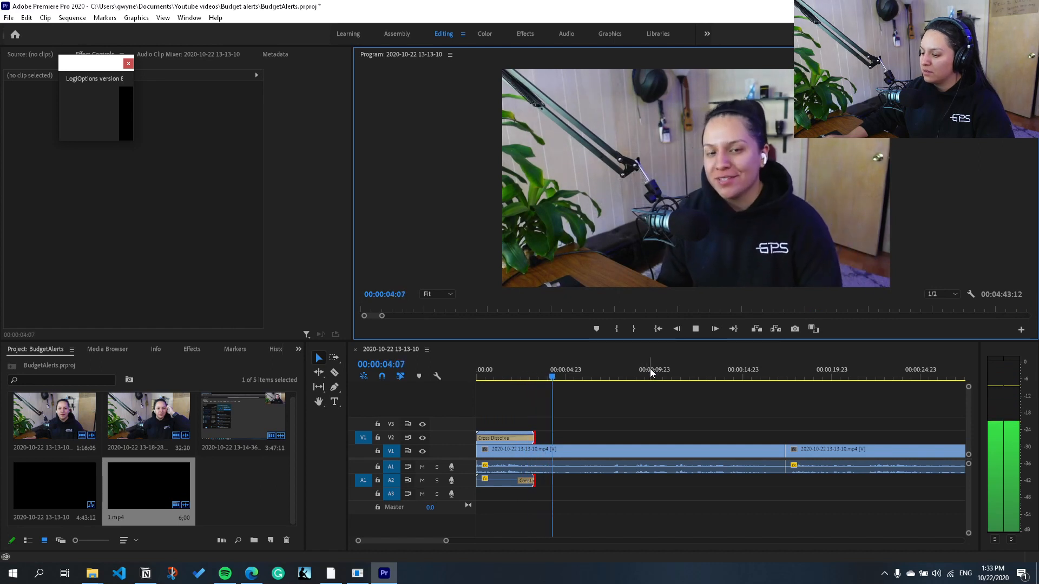
{"action": "key", "text": "space"}
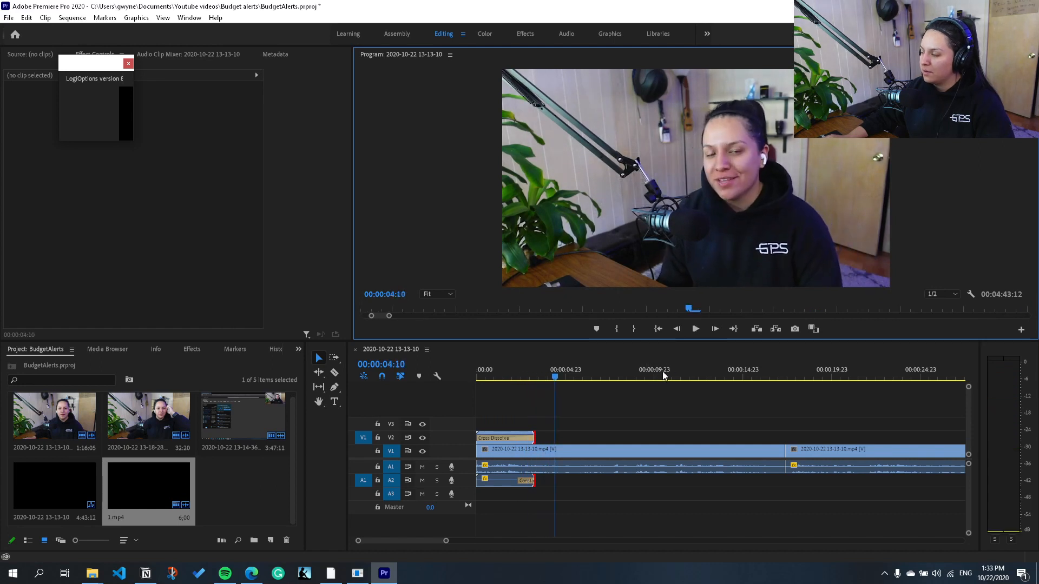
Step: Switch to the Graphics workspace and place the Scene 05 subscribe template on track V2 directly after 1.mp4
{"action": "left_click", "coordinate": [614, 35]}
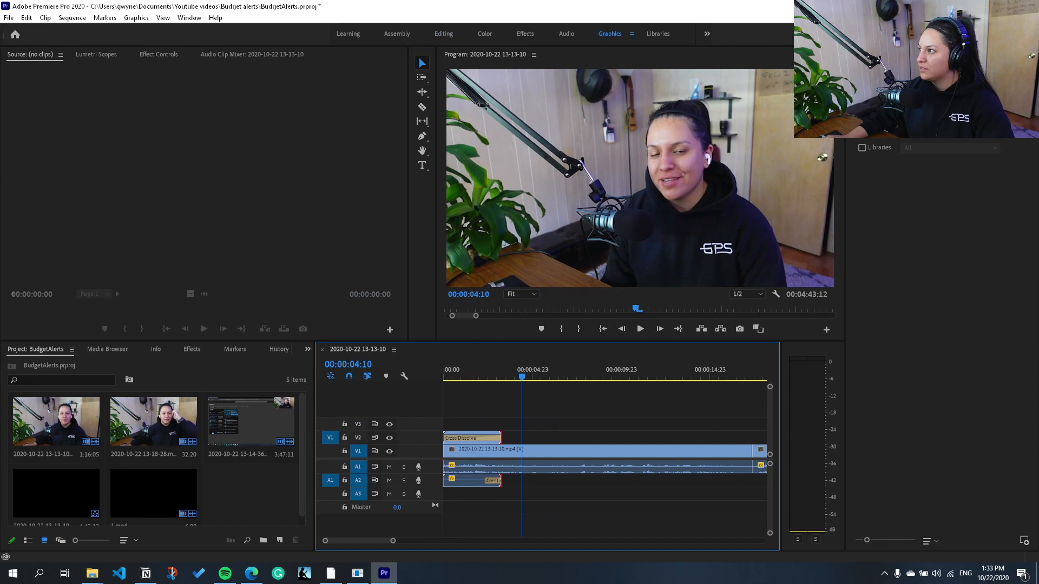
{"action": "left_click", "coordinate": [955, 70]}
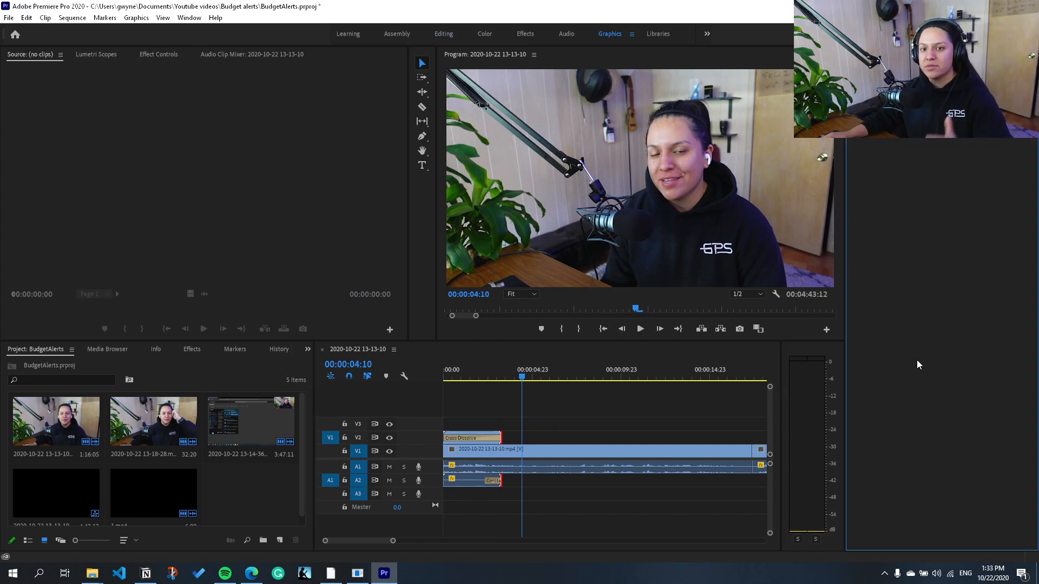
{"action": "left_click", "coordinate": [868, 71]}
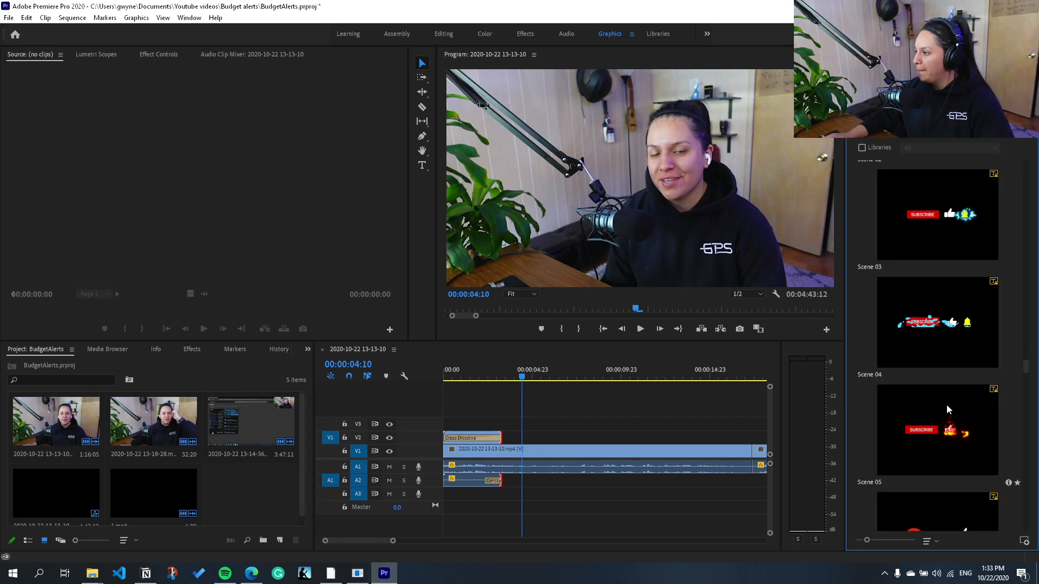
{"action": "left_click_drag", "start_coordinate": [943, 421], "coordinate": [517, 442]}
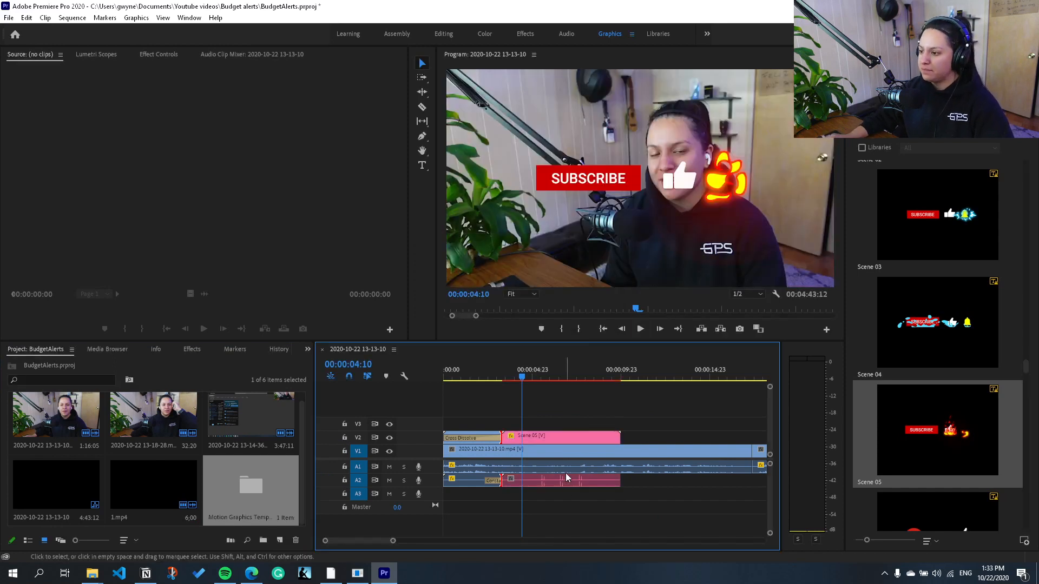
Step: In the Editing workspace, turn off level keyframing for the Scene 05 clip, lower its volume to -28.8 dB and listen to it
{"action": "left_click", "coordinate": [562, 478]}
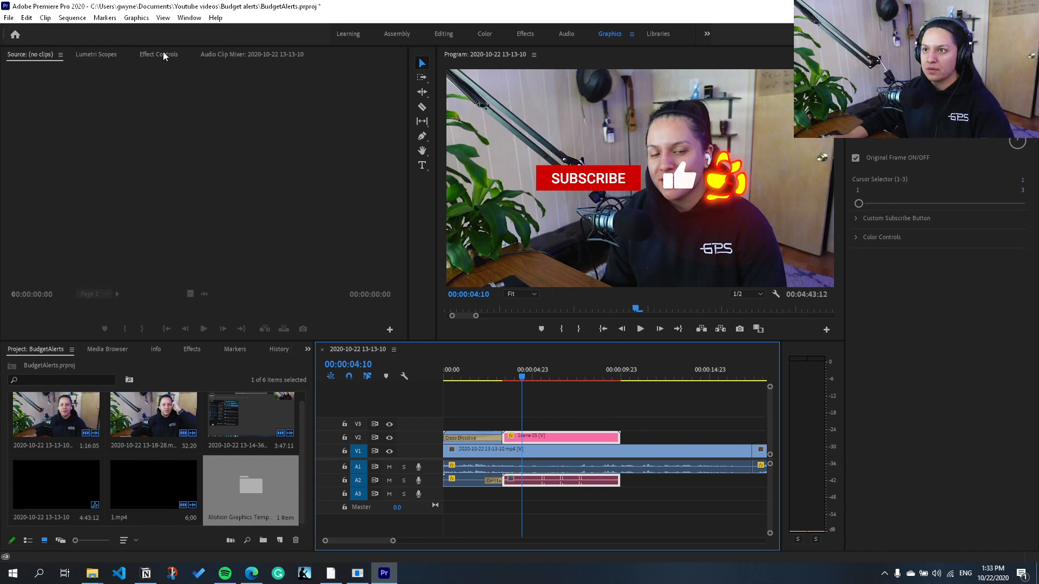
{"action": "left_click", "coordinate": [457, 32]}
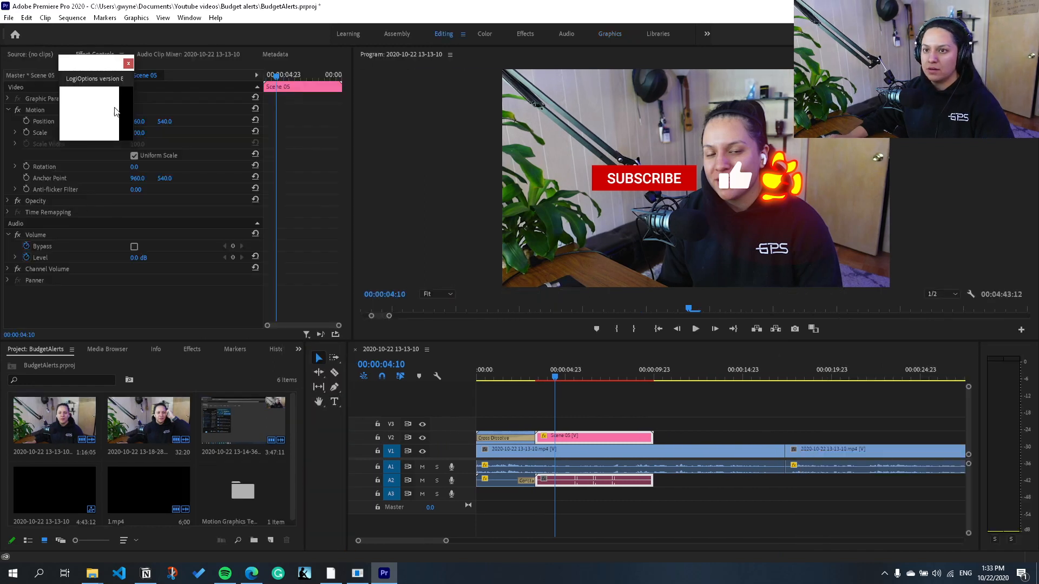
{"action": "left_click", "coordinate": [128, 64]}
{"action": "left_click", "coordinate": [30, 258]}
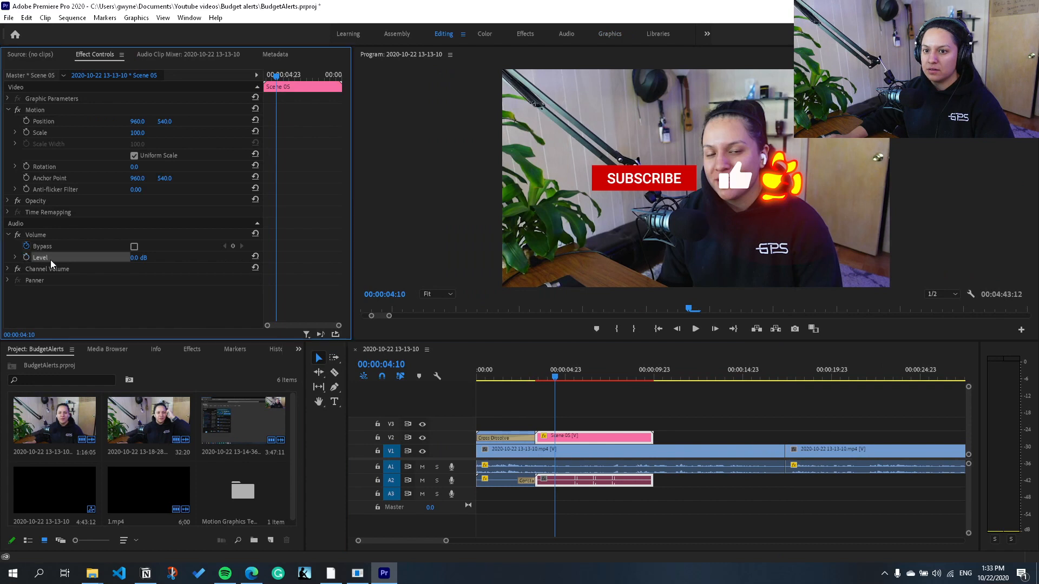
{"action": "left_click_drag", "start_coordinate": [138, 258], "coordinate": [68, 258]}
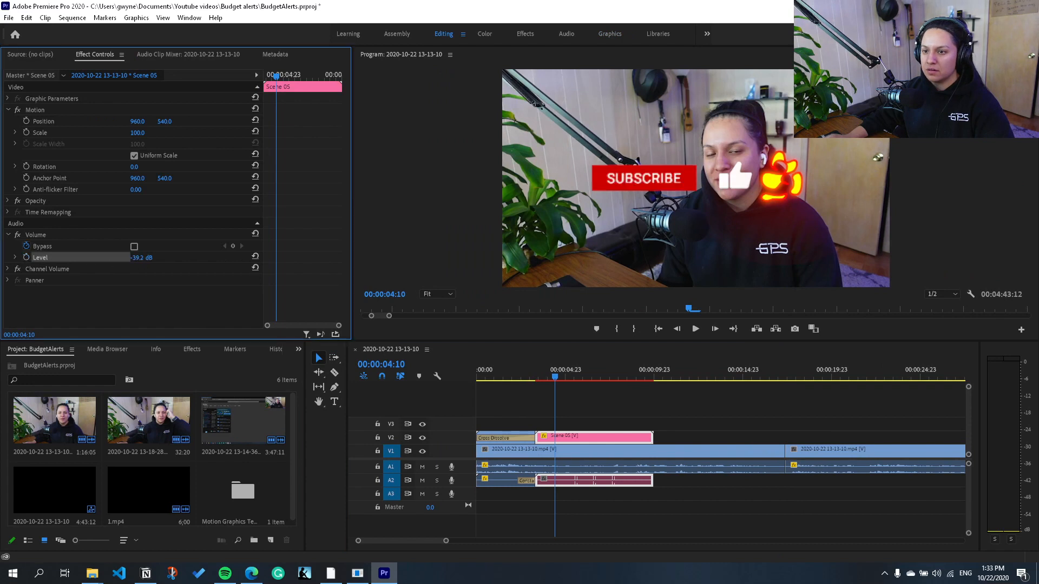
{"action": "left_click", "coordinate": [528, 376]}
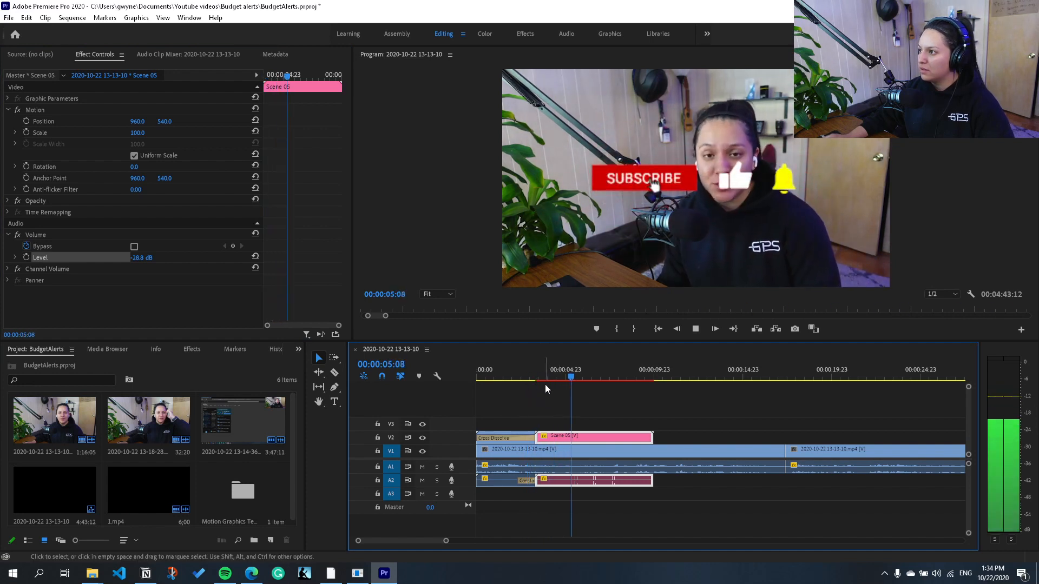
{"action": "key", "text": "space"}
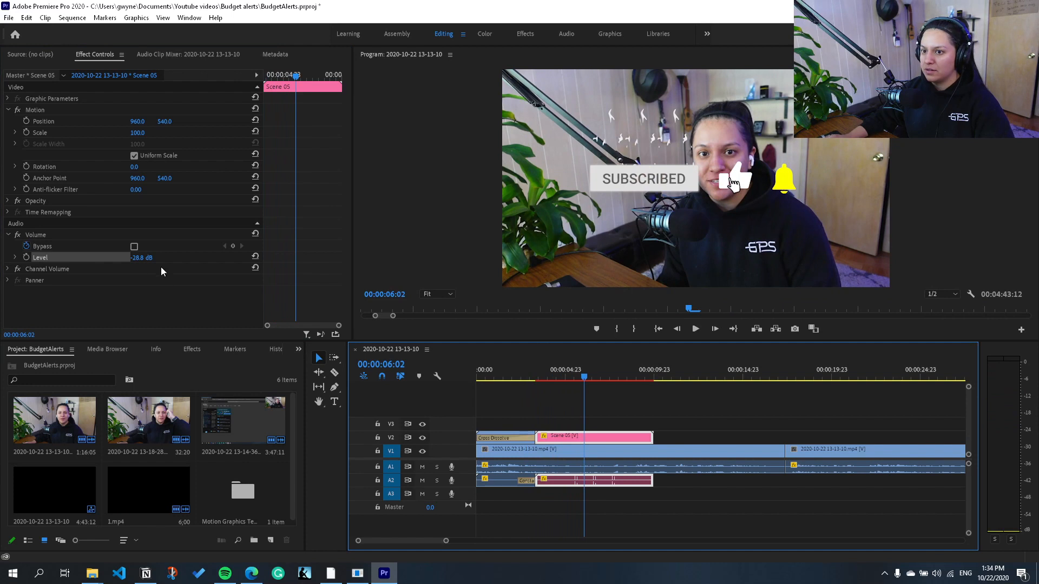
Step: Set the Scene 05 clip's volume level to -24.8 dB and play part of it to check the sound
{"action": "left_click", "coordinate": [142, 258]}
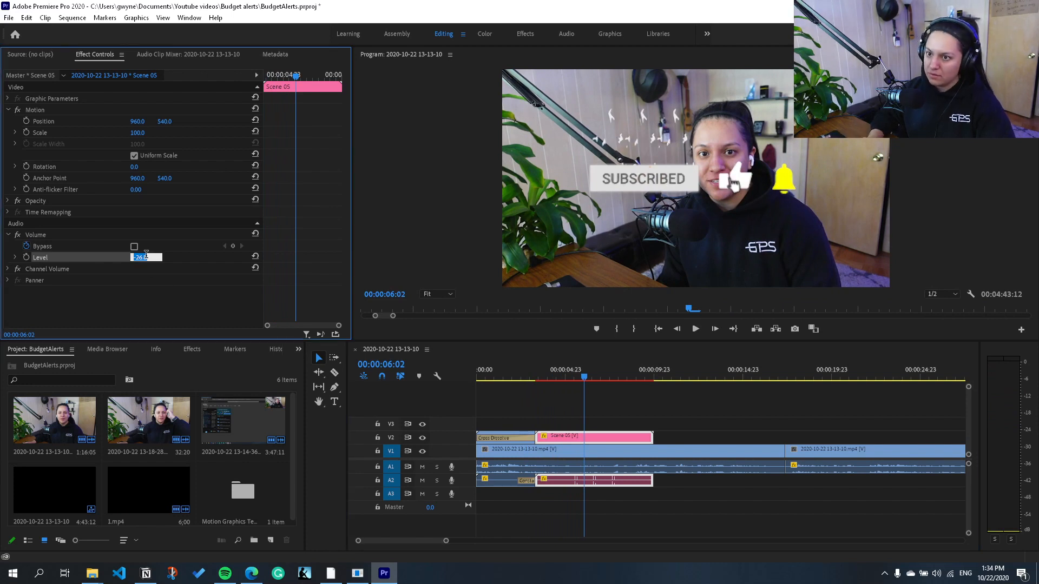
{"action": "left_click", "coordinate": [624, 433]}
{"action": "key", "text": "space"}
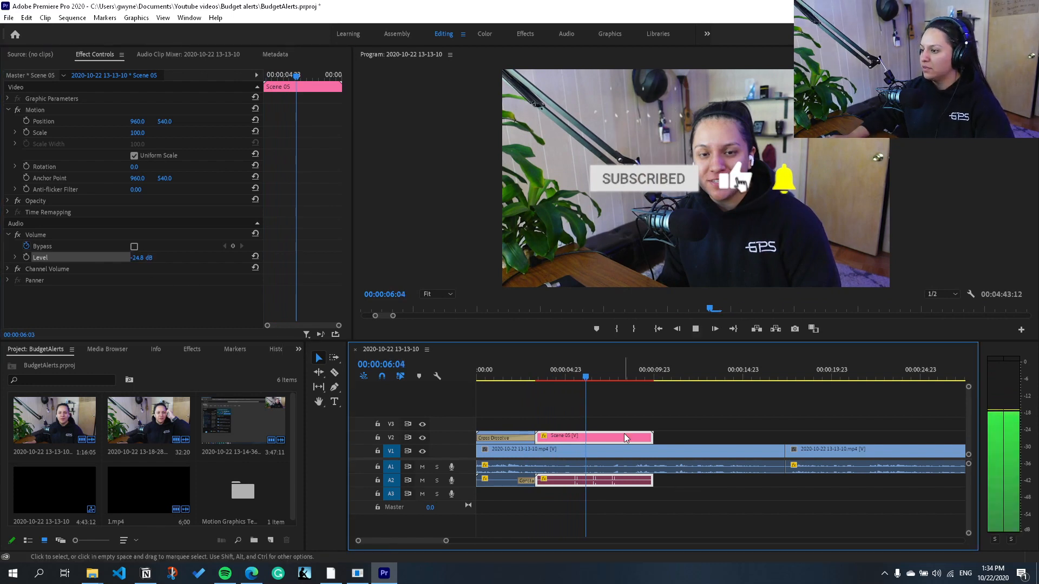
{"action": "key", "text": "space"}
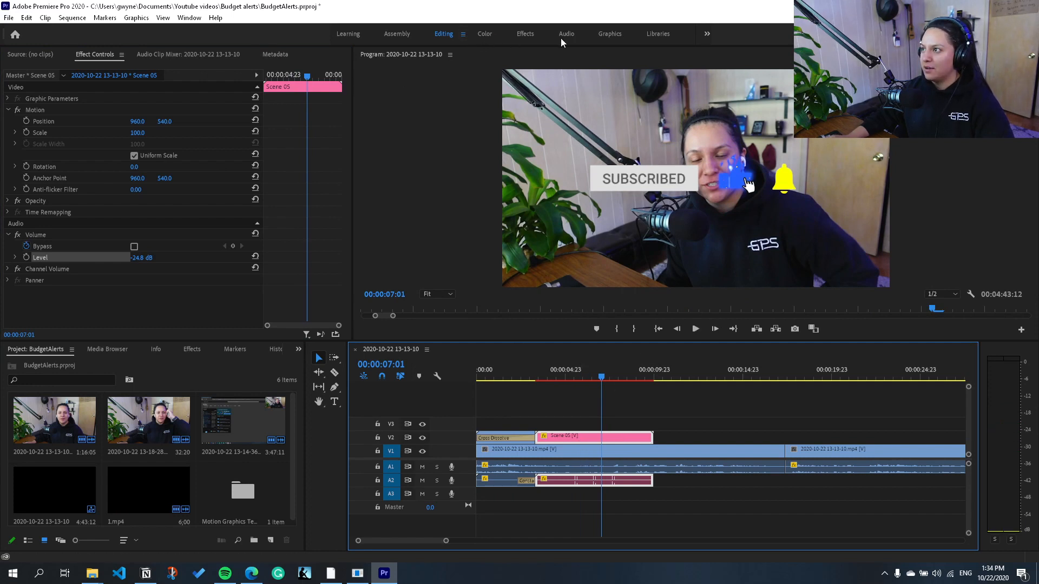
Step: In the Graphics workspace, scale down the Scene 05 graphic, move it to the lower-left area of the video frame and play it
{"action": "left_click", "coordinate": [608, 33]}
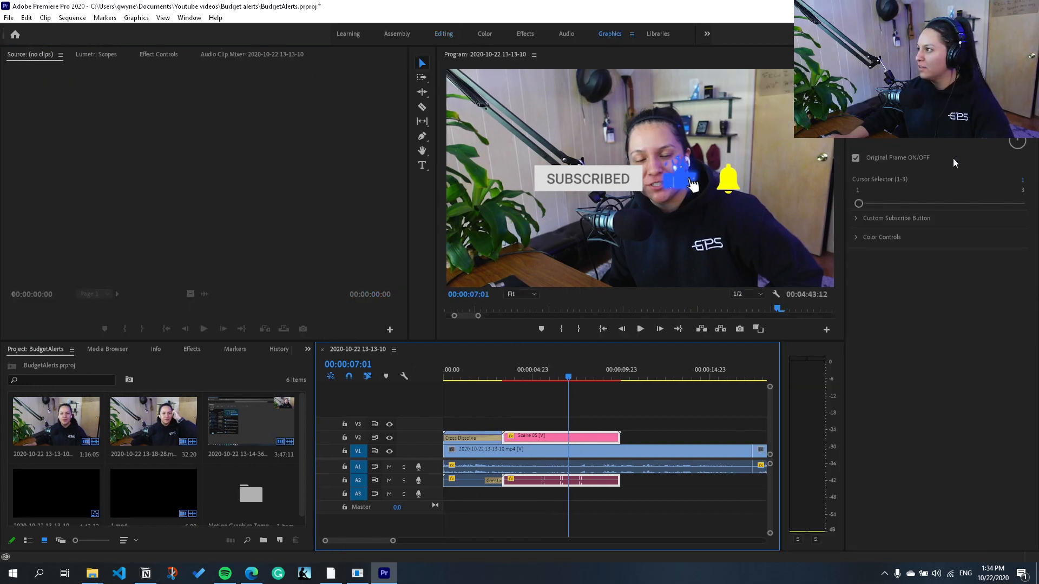
{"action": "left_click_drag", "start_coordinate": [993, 92], "coordinate": [1031, 92]}
{"action": "left_click_drag", "start_coordinate": [1020, 127], "coordinate": [983, 129]}
{"action": "left_click_drag", "start_coordinate": [992, 92], "coordinate": [882, 92]}
{"action": "left_click_drag", "start_coordinate": [565, 380], "coordinate": [501, 379]}
{"action": "key", "text": "space"}
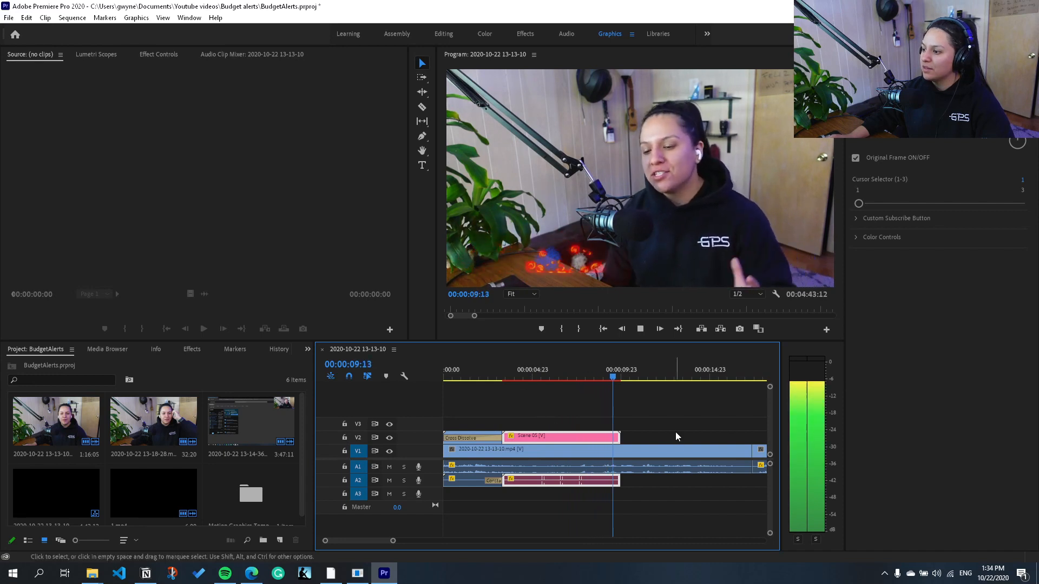
{"action": "key", "text": "space"}
Step: Play the sequence from the start to review the intro overlay and the beginning of the subscribe graphic
{"action": "scroll", "coordinate": [710, 438], "scroll_direction": "down", "scroll_amount": 5}
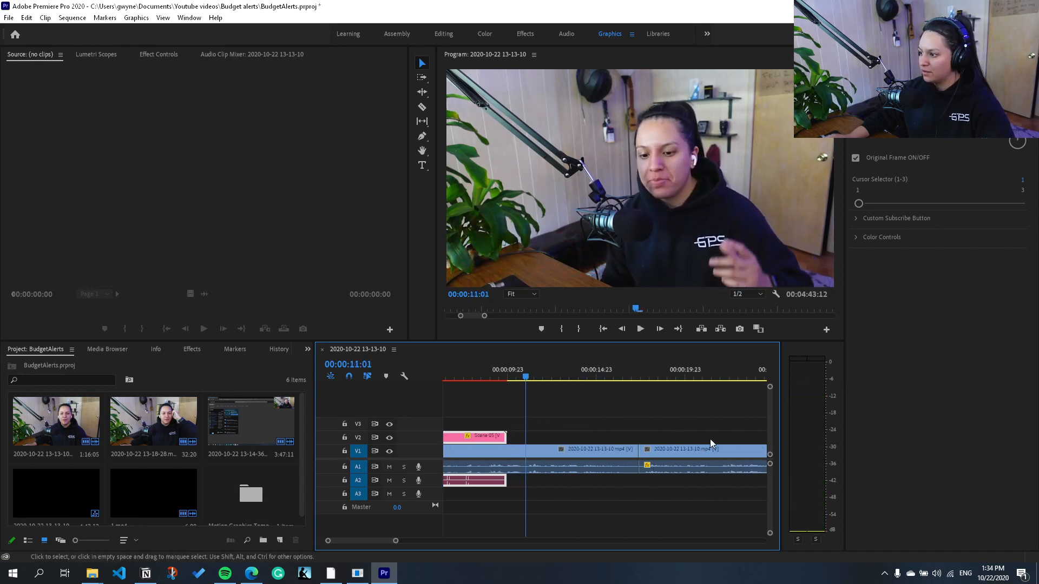
{"action": "key", "text": "minus"}
{"action": "key", "text": "minus"}
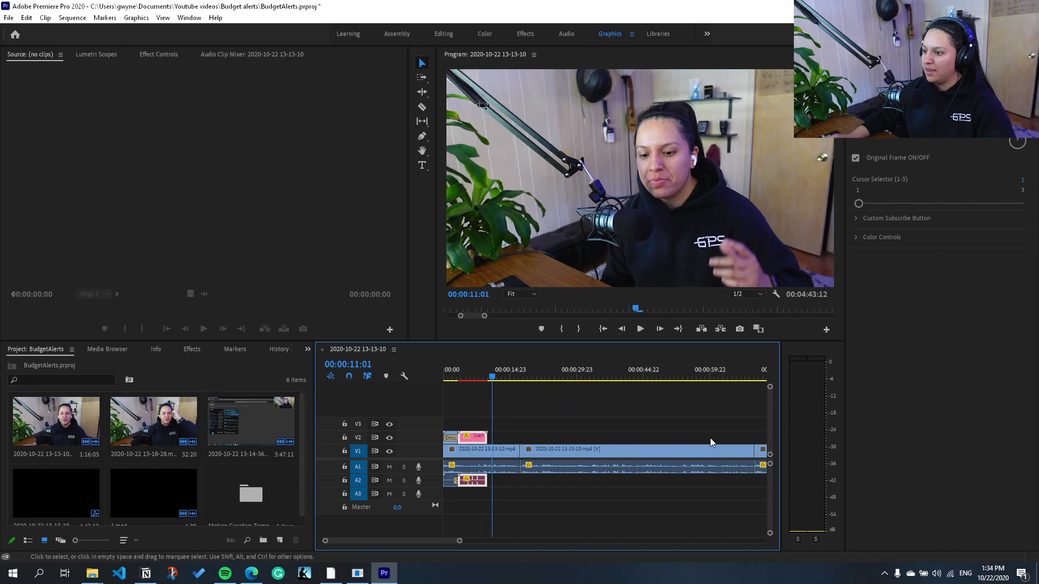
{"action": "left_click", "coordinate": [603, 329]}
{"action": "key", "text": "space"}
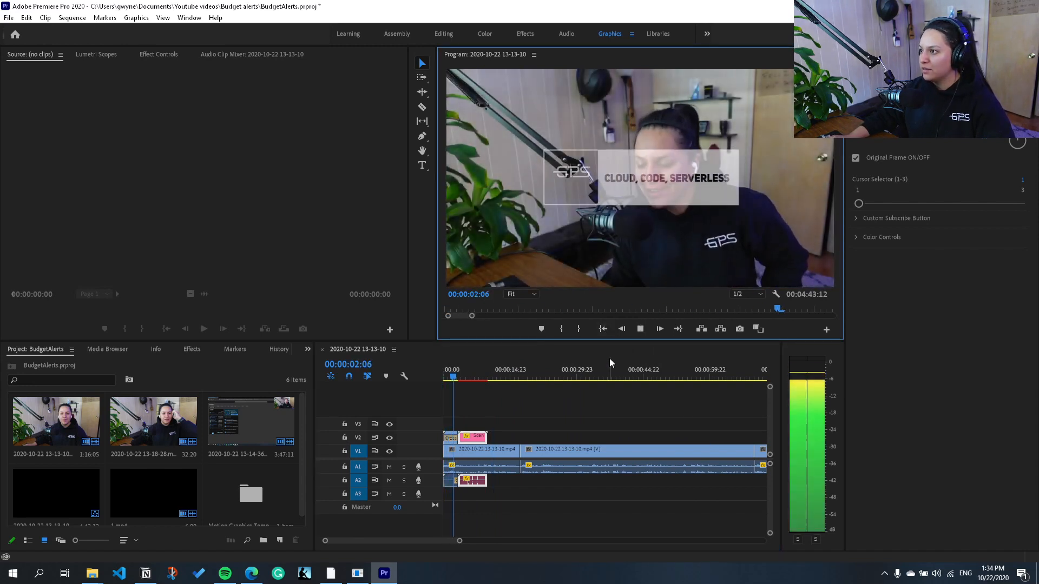
{"action": "key", "text": "space"}
Step: Apply the default transitions to the end of the last clip in the sequence and play the ending
{"action": "scroll", "coordinate": [625, 384], "scroll_direction": "down", "scroll_amount": 1}
{"action": "scroll", "coordinate": [624, 385], "scroll_direction": "down", "scroll_amount": 10}
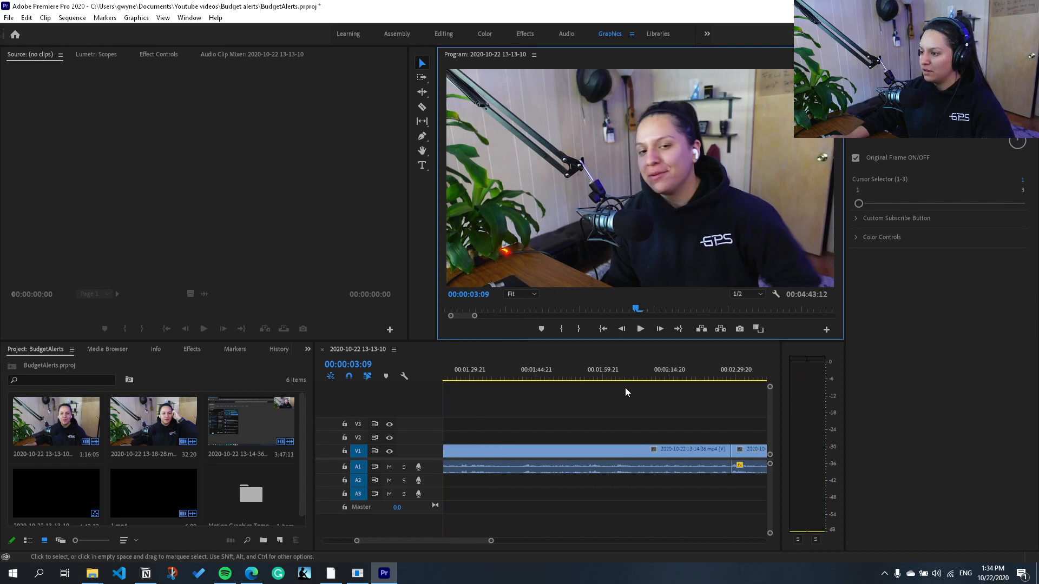
{"action": "scroll", "coordinate": [638, 426], "scroll_direction": "down", "scroll_amount": 3}
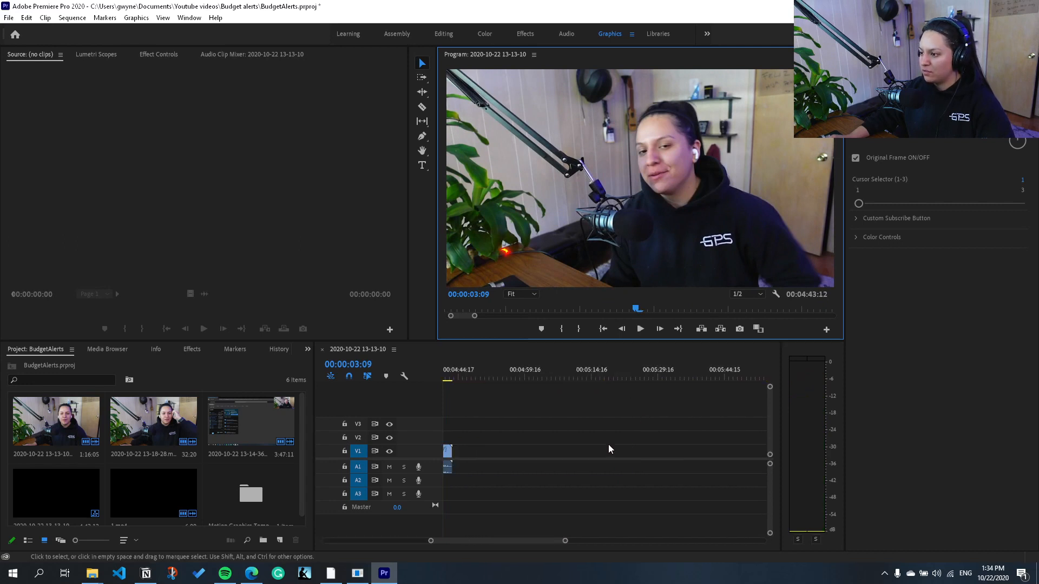
{"action": "left_click", "coordinate": [494, 456]}
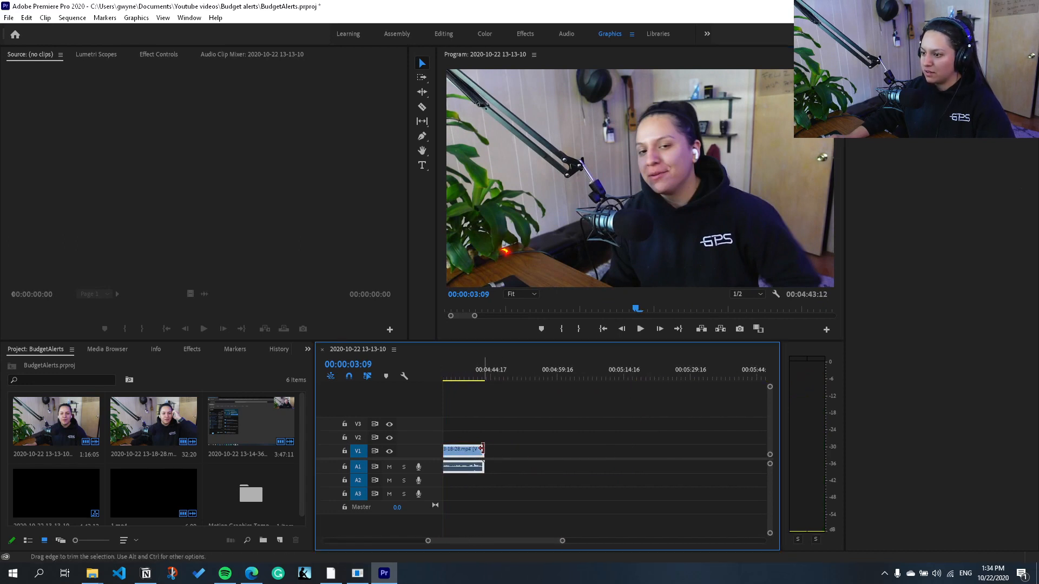
{"action": "right_click", "coordinate": [484, 450]}
{"action": "left_click", "coordinate": [528, 520]}
{"action": "left_click", "coordinate": [470, 381]}
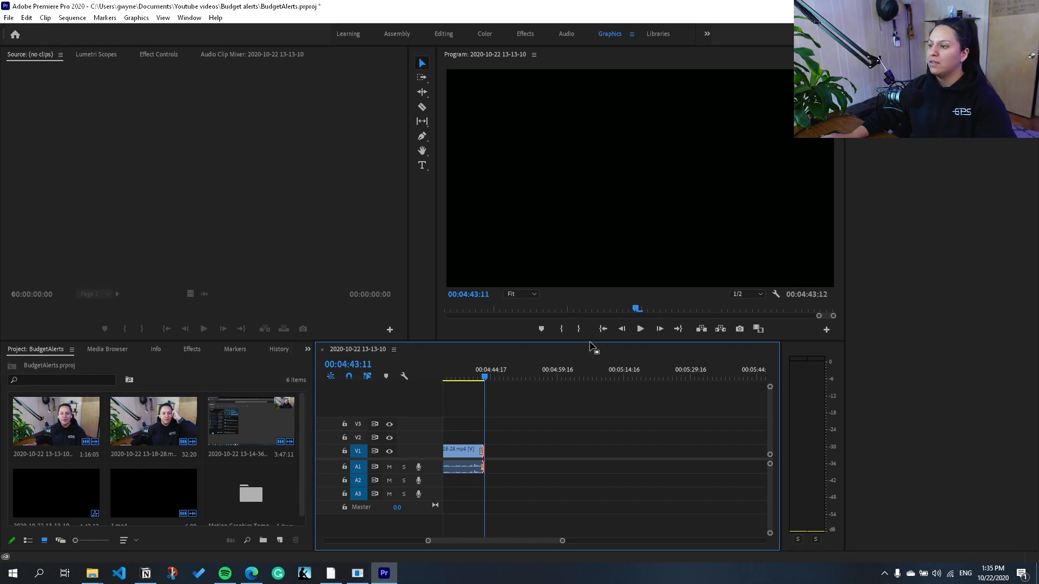
Step: Play the opening again and spot-check the sequence at about 28 seconds
{"action": "left_click", "coordinate": [602, 329]}
{"action": "key", "text": "space"}
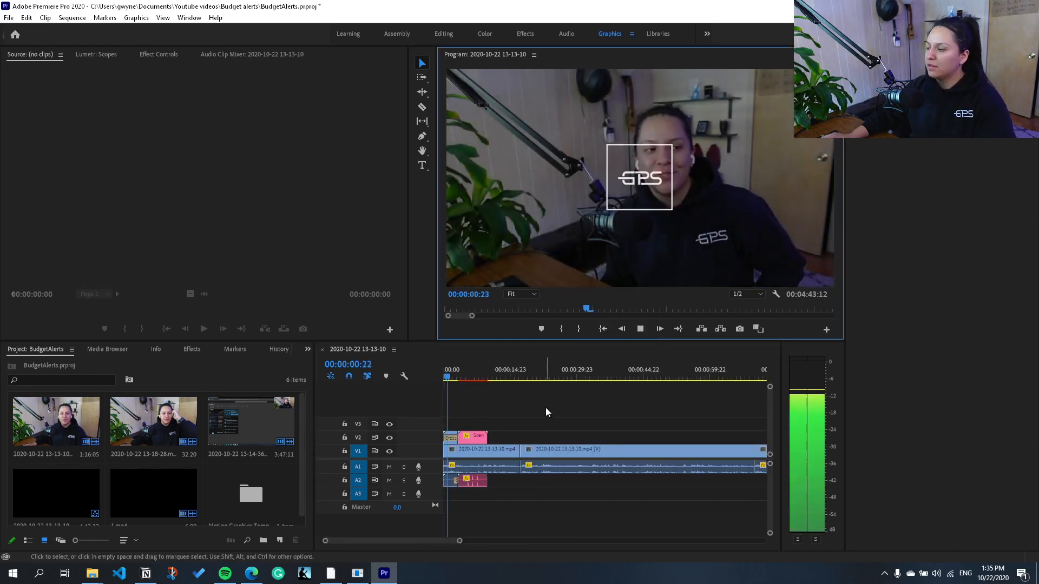
{"action": "left_click", "coordinate": [561, 377]}
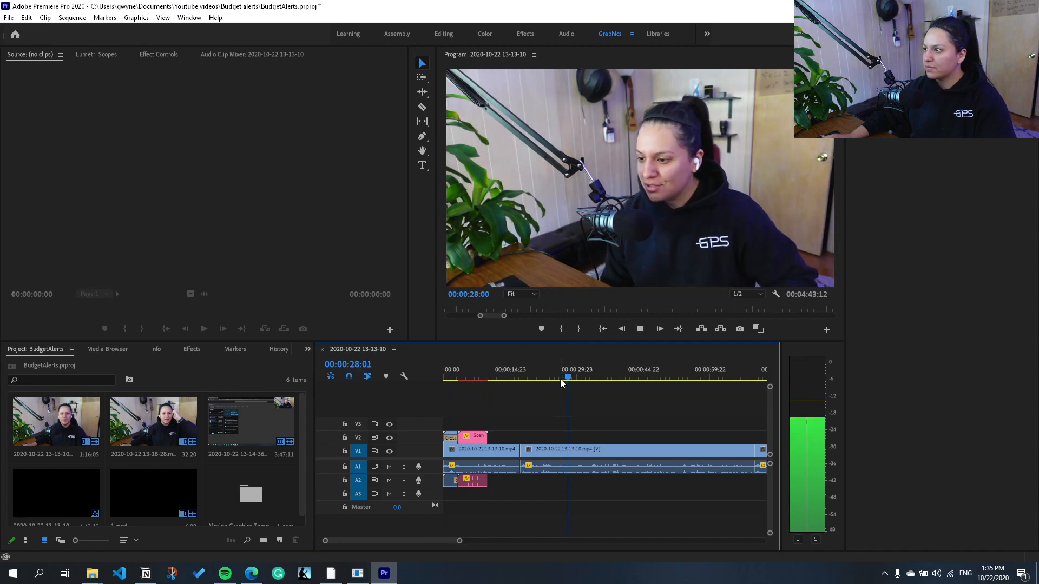
{"action": "key", "text": "space"}
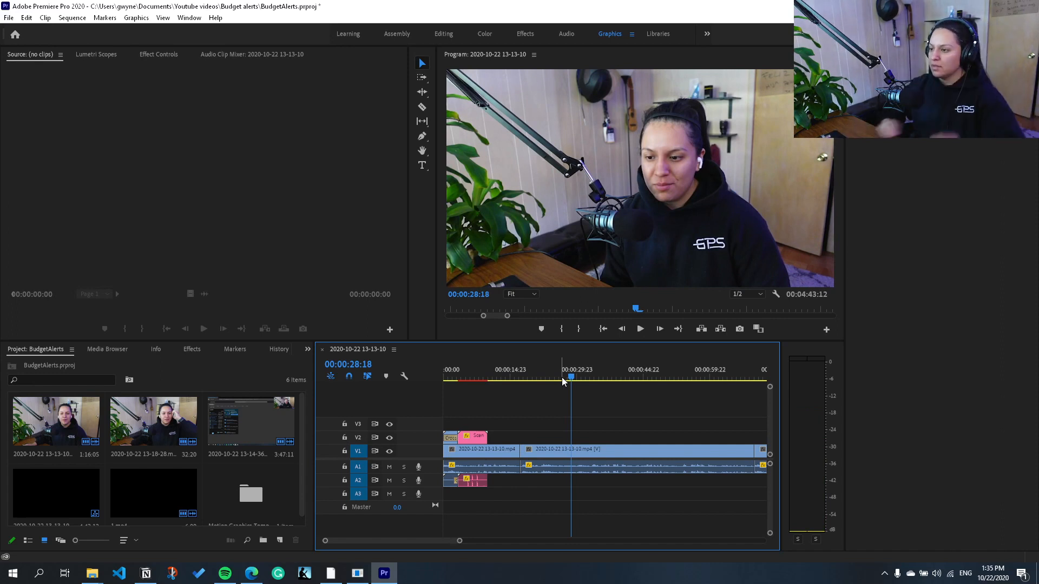
Step: Return to the start of the sequence, select all its clips and open the media export settings
{"action": "left_click", "coordinate": [602, 329]}
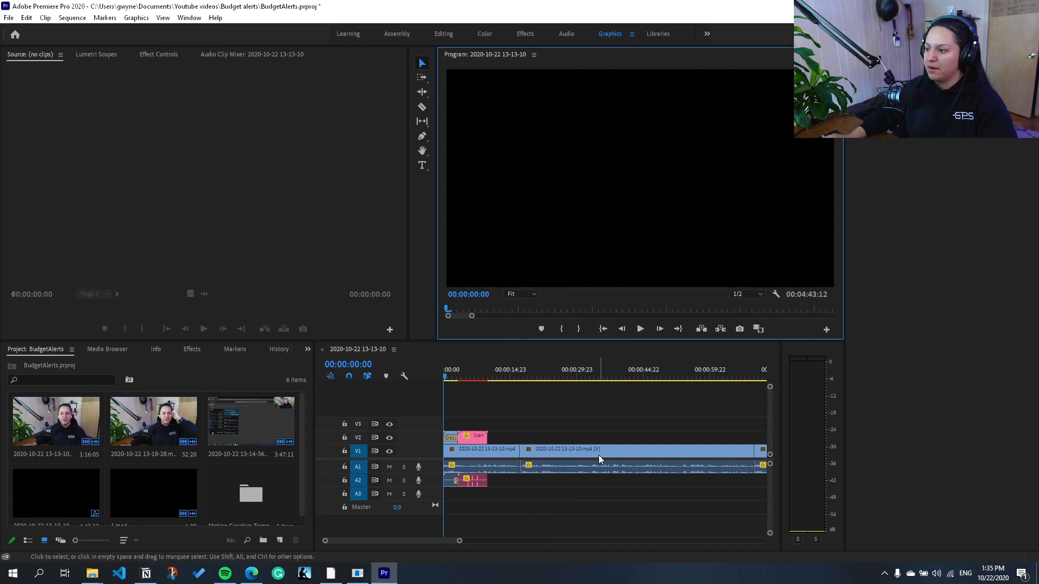
{"action": "left_click", "coordinate": [599, 457]}
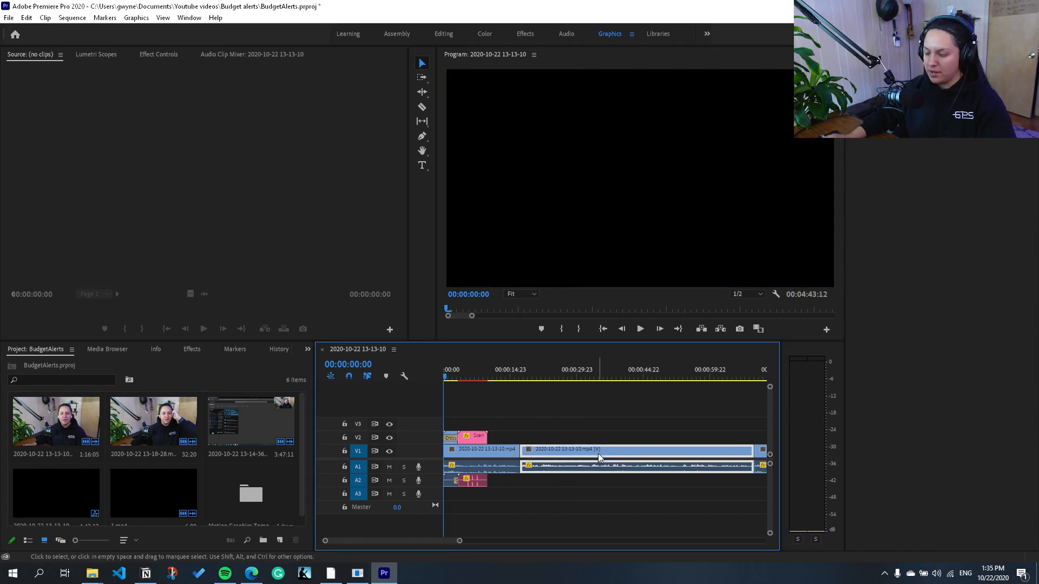
{"action": "left_click", "coordinate": [6, 15]}
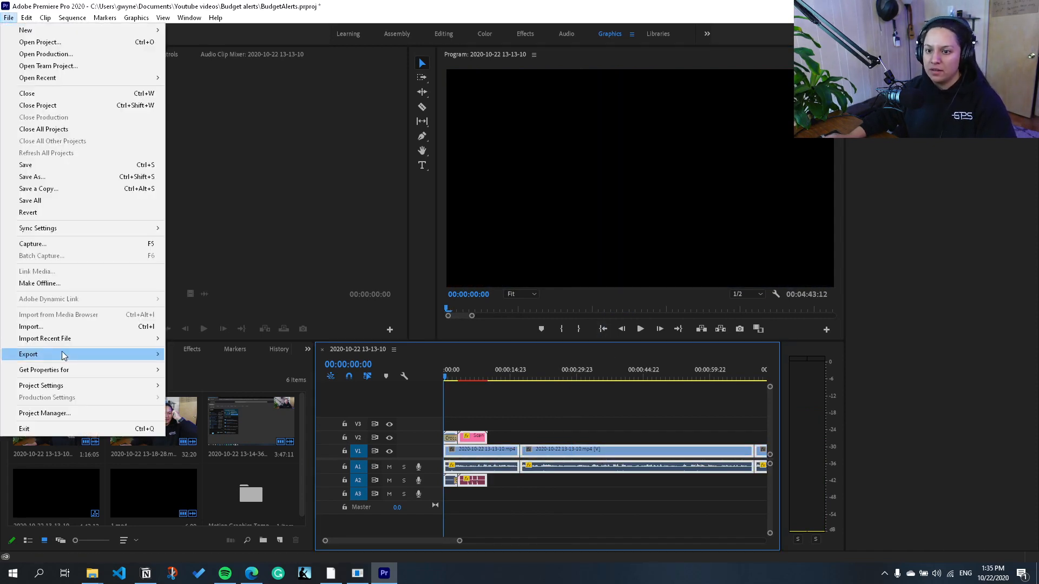
{"action": "left_click", "coordinate": [177, 355]}
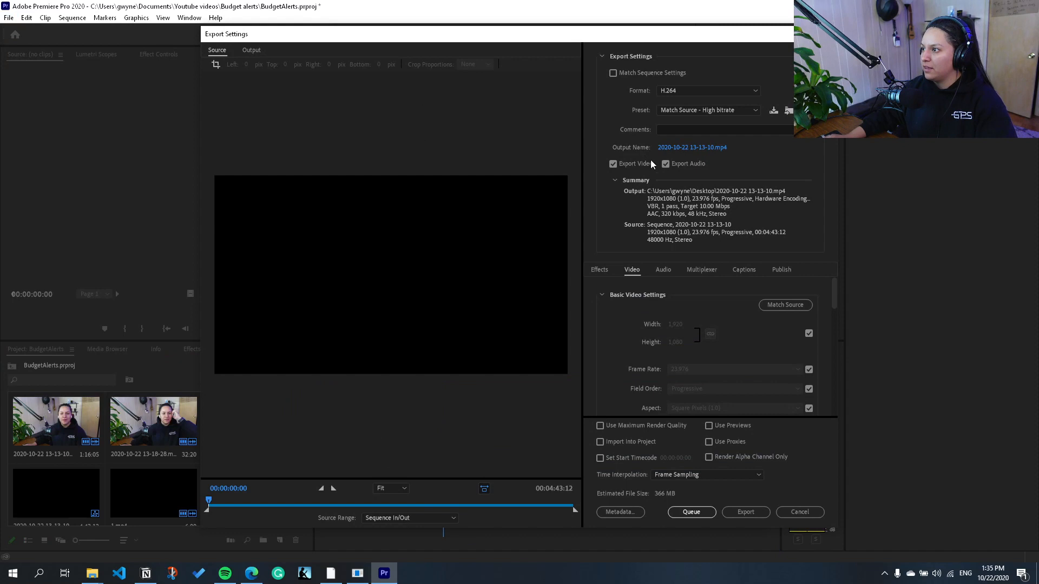
Step: Set the export's output file to budgetalerts.mp4 on the Desktop
{"action": "left_click", "coordinate": [689, 148]}
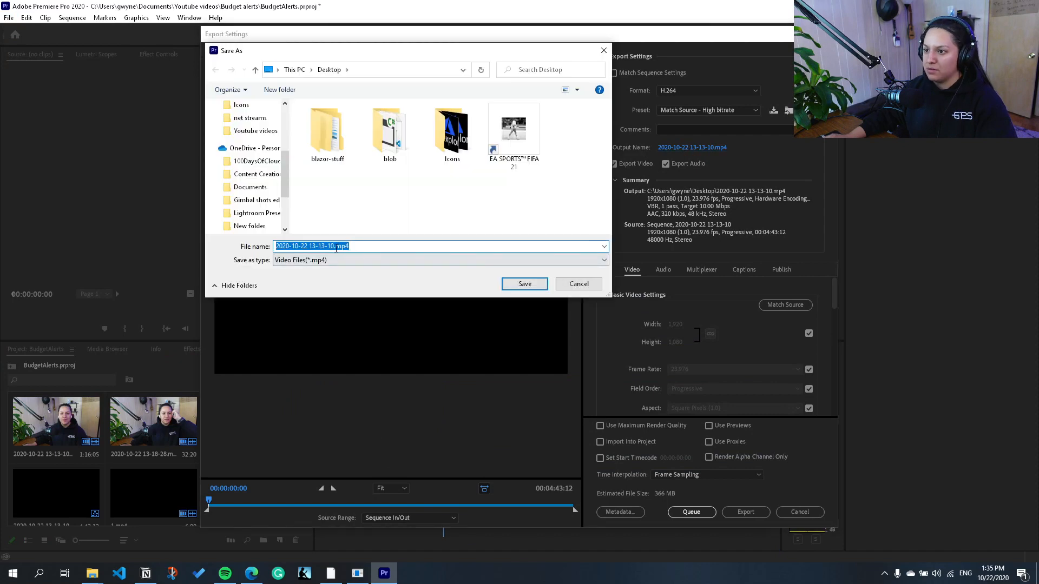
{"action": "left_click", "coordinate": [331, 246]}
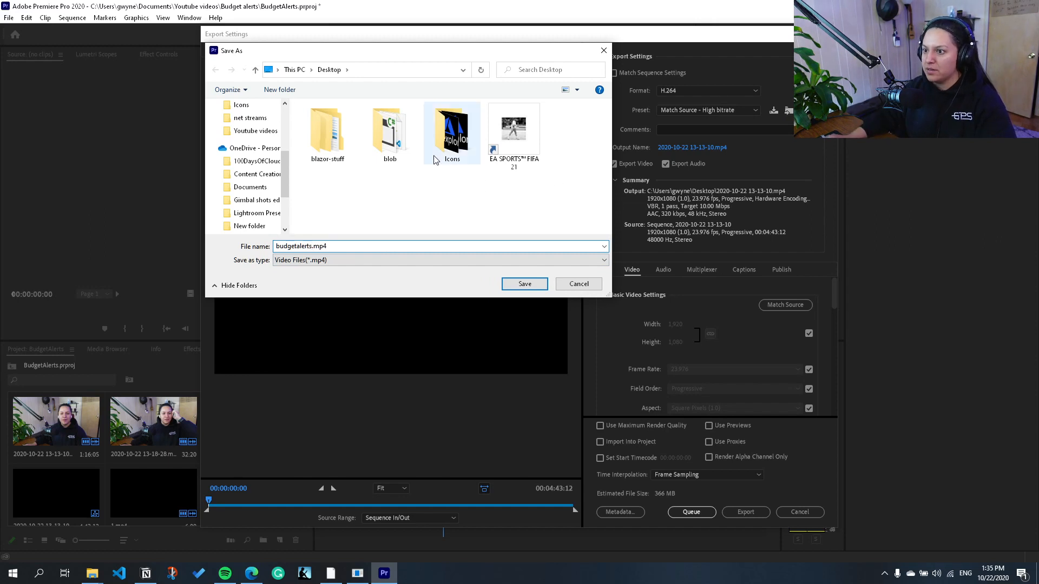
{"action": "left_click", "coordinate": [523, 284]}
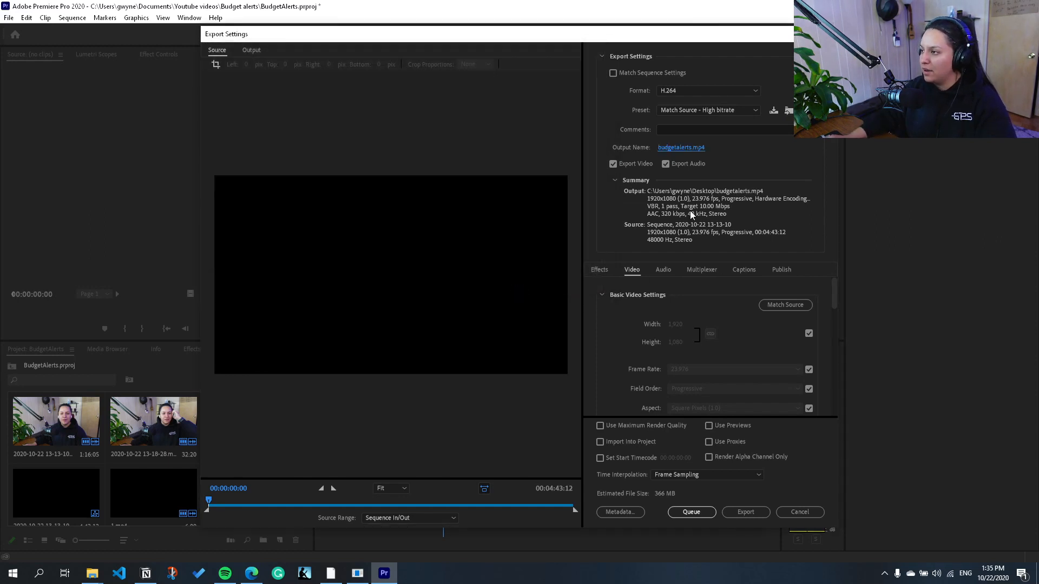
Step: Review the format, preset and bitrate settings, keep H.264 with Match Source - High bitrate, and export the video
{"action": "left_click", "coordinate": [738, 90]}
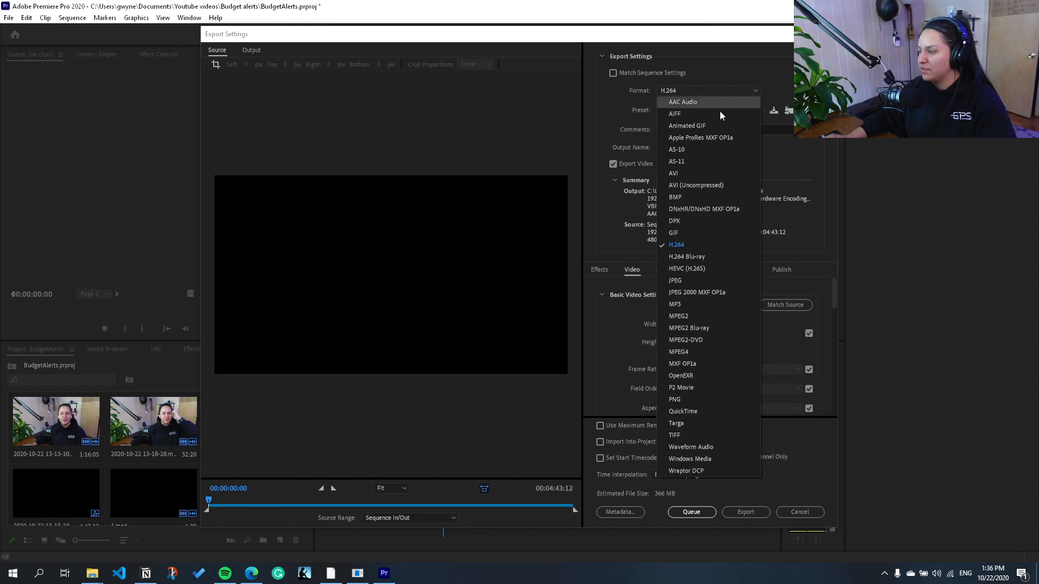
{"action": "left_click", "coordinate": [737, 74]}
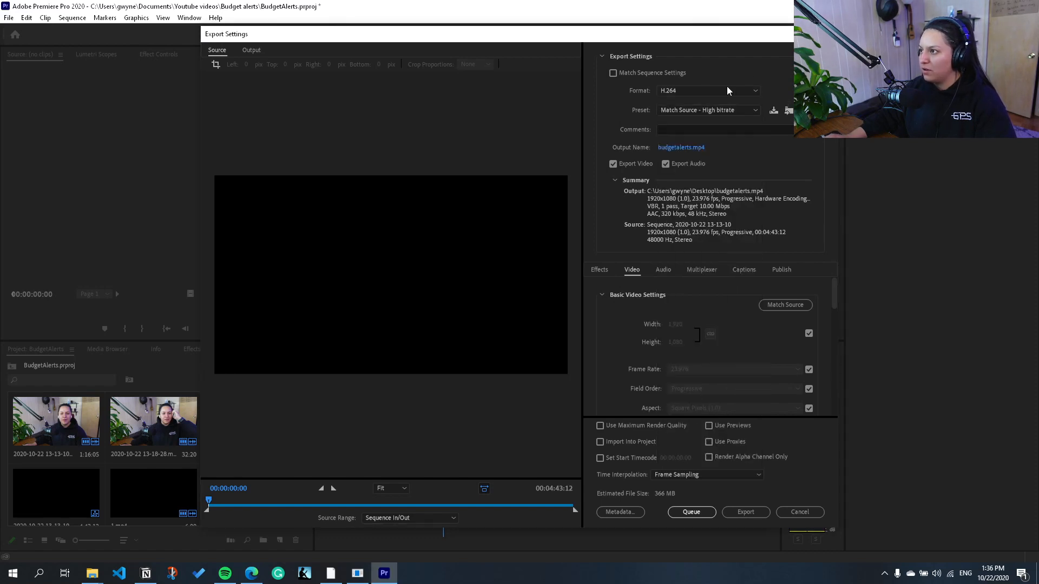
{"action": "left_click", "coordinate": [720, 112]}
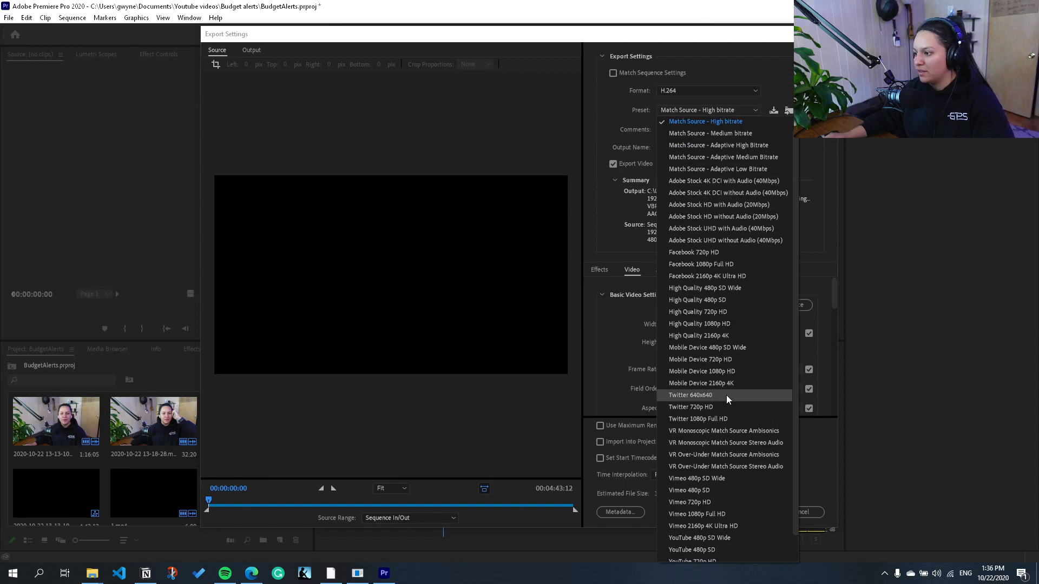
{"action": "scroll", "coordinate": [725, 395], "scroll_direction": "down", "scroll_amount": 1}
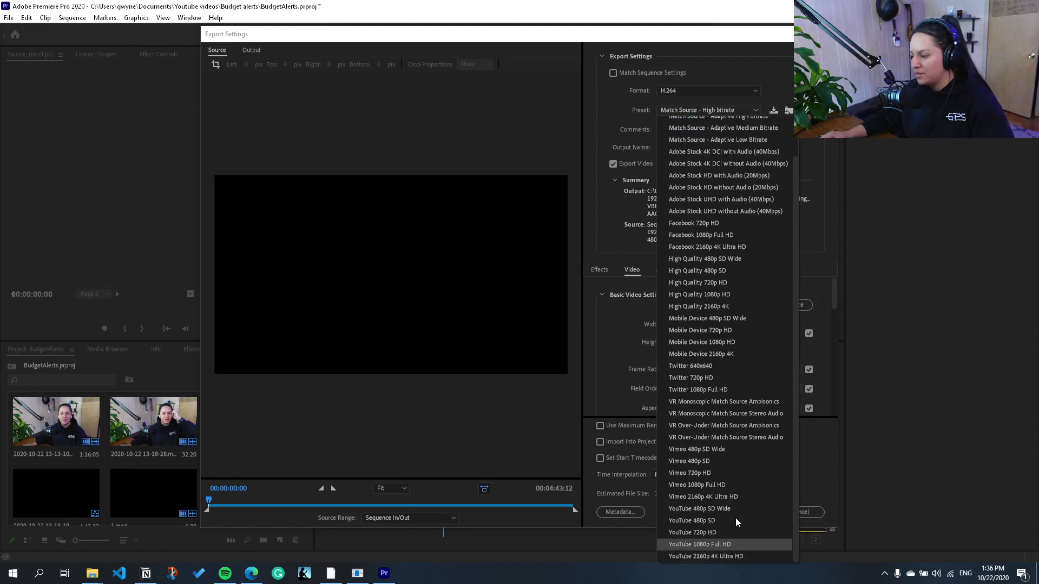
{"action": "left_click", "coordinate": [752, 73]}
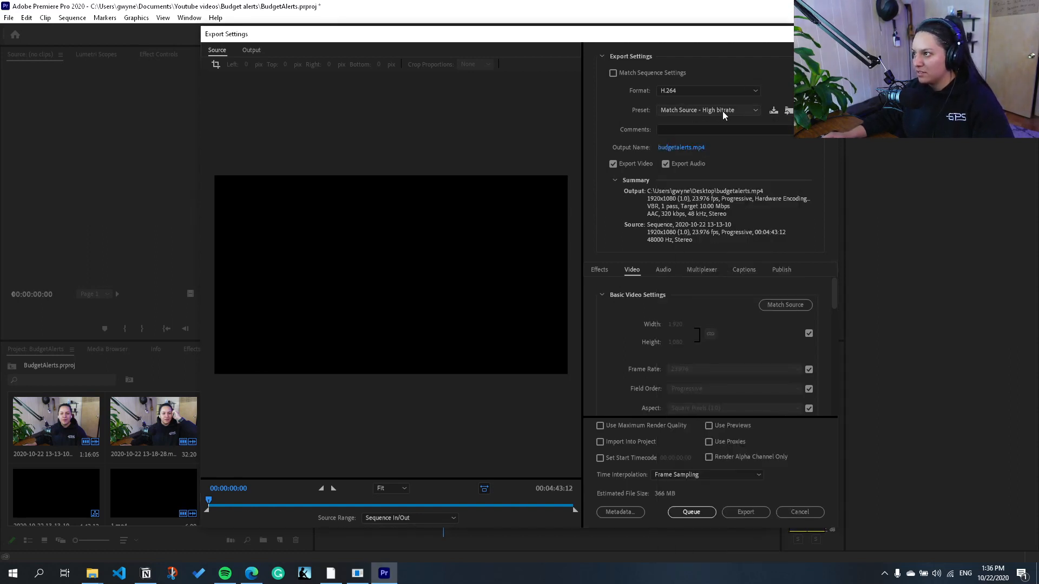
{"action": "scroll", "coordinate": [758, 338], "scroll_direction": "down", "scroll_amount": 10}
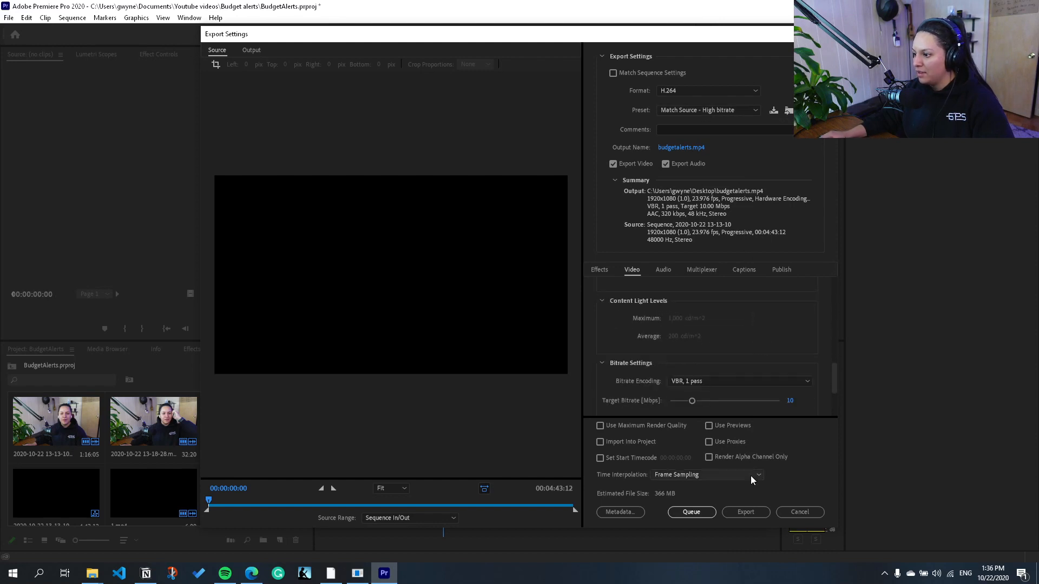
{"action": "left_click", "coordinate": [745, 510]}
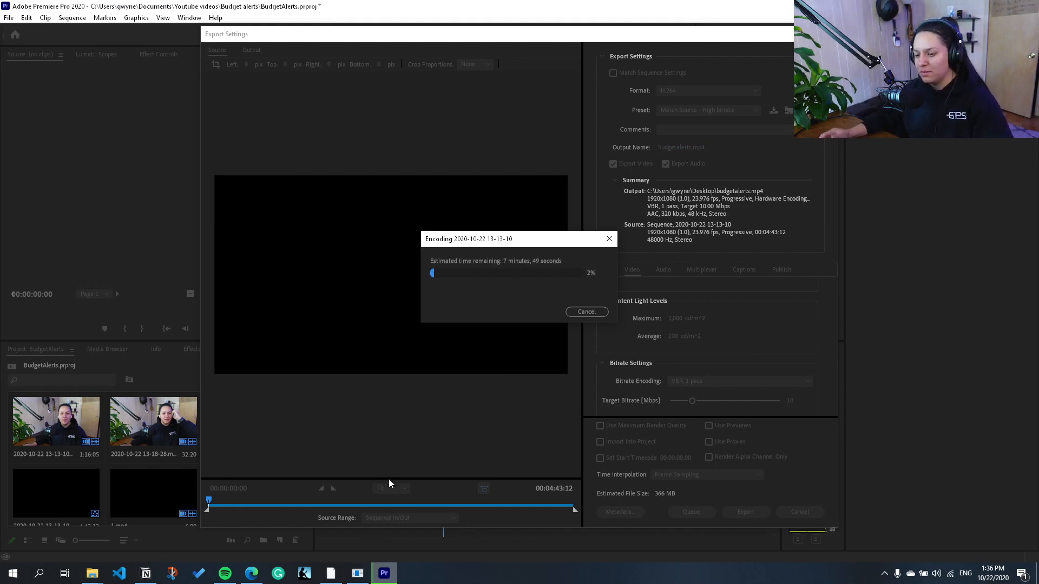
Step: Launch Adobe XD and look over the artboards in the YouTube thumbnails document
{"action": "key", "text": "alt+space"}
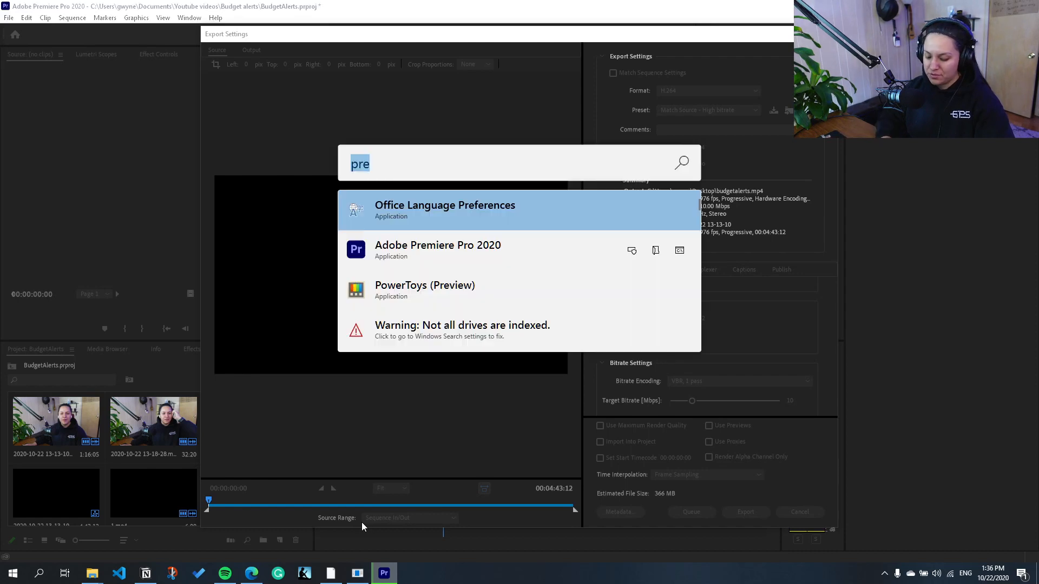
{"action": "type", "text": "a"}
{"action": "key", "text": "BackSpace"}
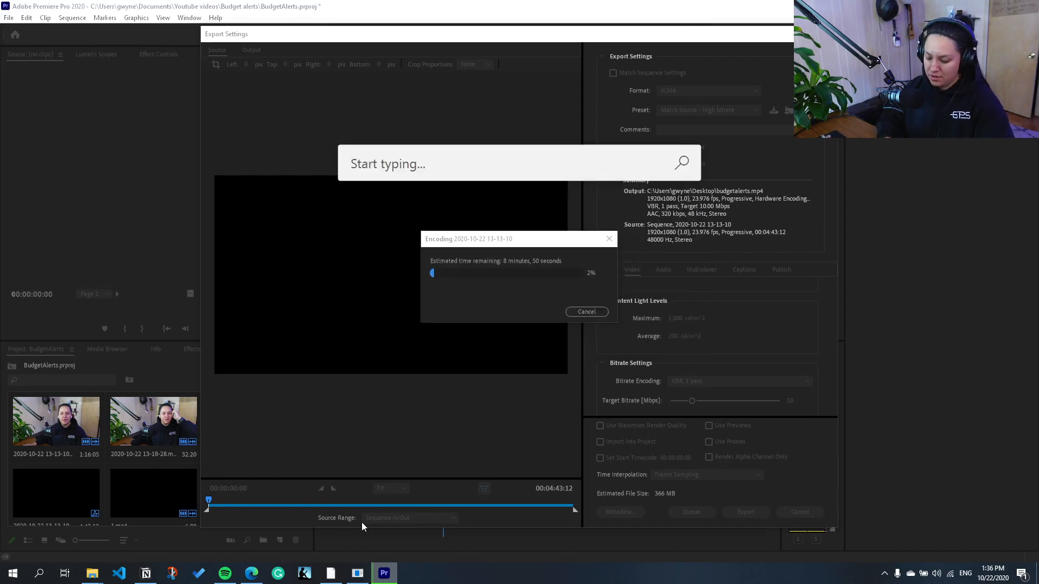
{"action": "type", "text": "xd"}
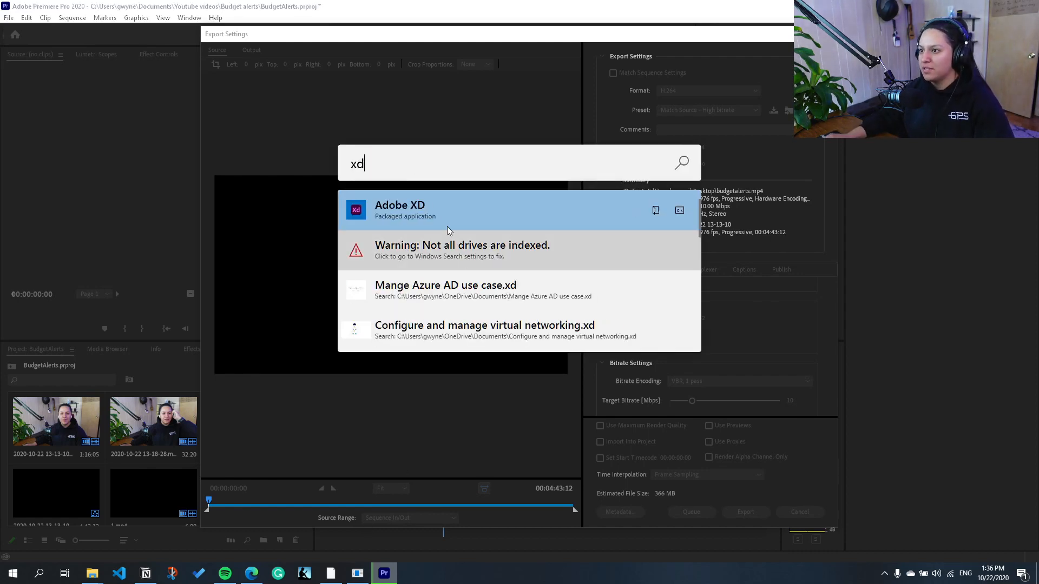
{"action": "left_click", "coordinate": [433, 213]}
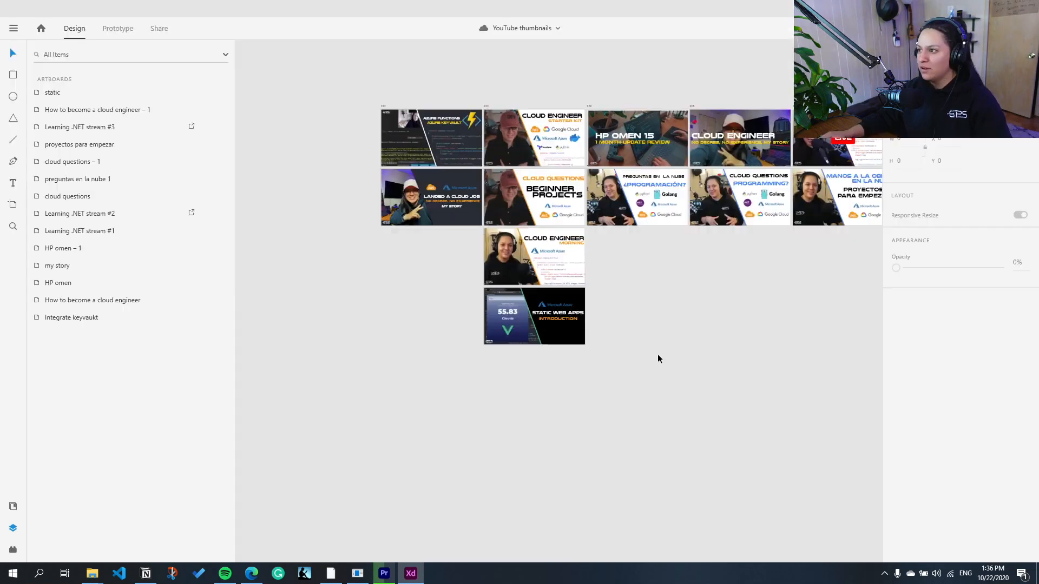
{"action": "scroll", "coordinate": [658, 354], "scroll_direction": "up", "scroll_amount": 3}
{"action": "scroll", "coordinate": [628, 334], "scroll_direction": "up", "scroll_amount": 4}
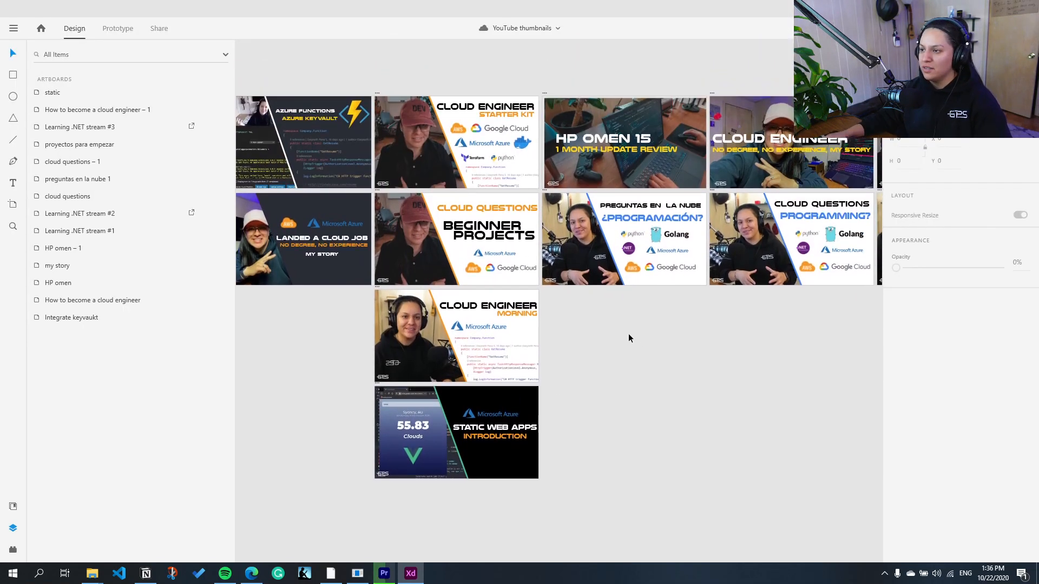
{"action": "scroll", "coordinate": [628, 335], "scroll_direction": "left", "scroll_amount": 3}
{"action": "scroll", "coordinate": [628, 333], "scroll_direction": "right", "scroll_amount": 20}
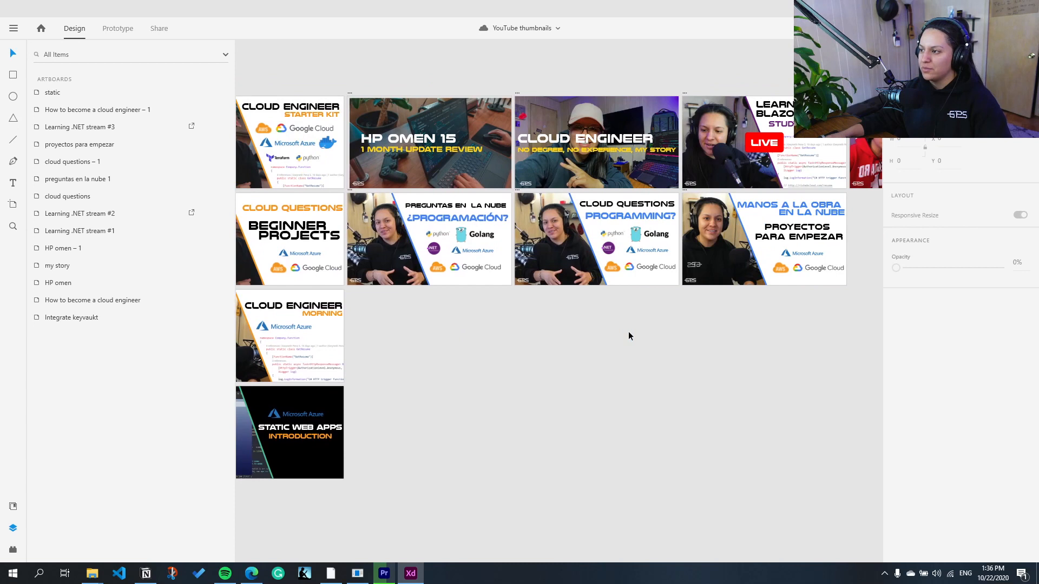
{"action": "scroll", "coordinate": [628, 331], "scroll_direction": "left", "scroll_amount": 20}
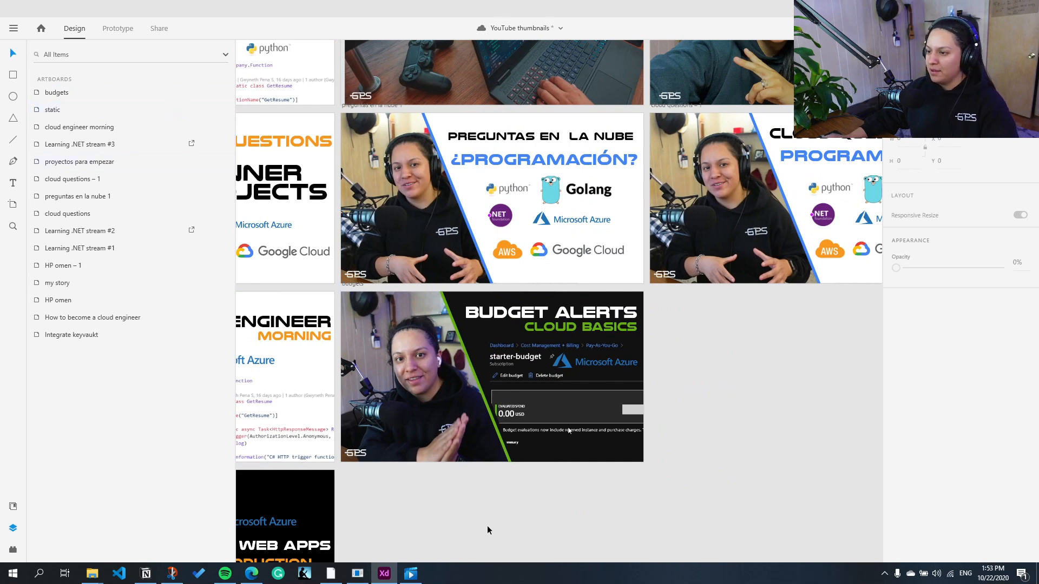
Step: Set up a PNG export for Web of the budgets artboard with the Desktop as destination folder
{"action": "left_click", "coordinate": [65, 95]}
{"action": "right_click", "coordinate": [72, 97]}
{"action": "left_click", "coordinate": [133, 302]}
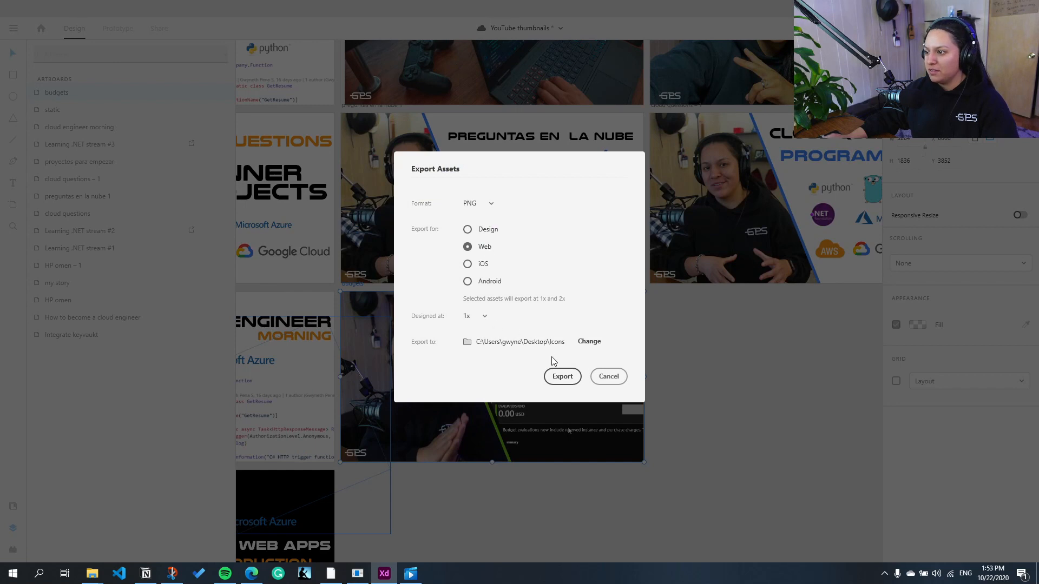
{"action": "left_click", "coordinate": [589, 343]}
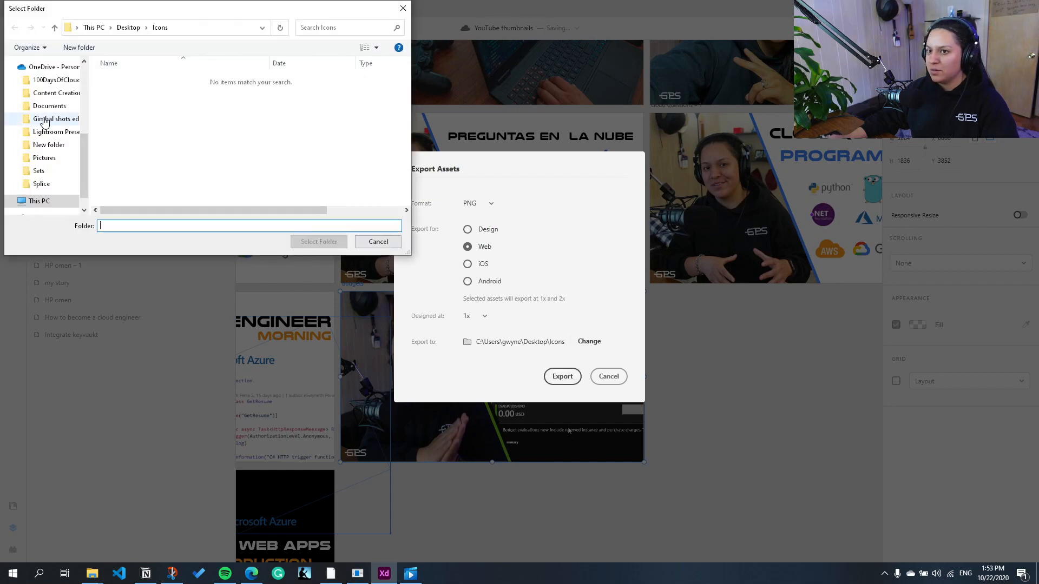
{"action": "left_click", "coordinate": [44, 84]}
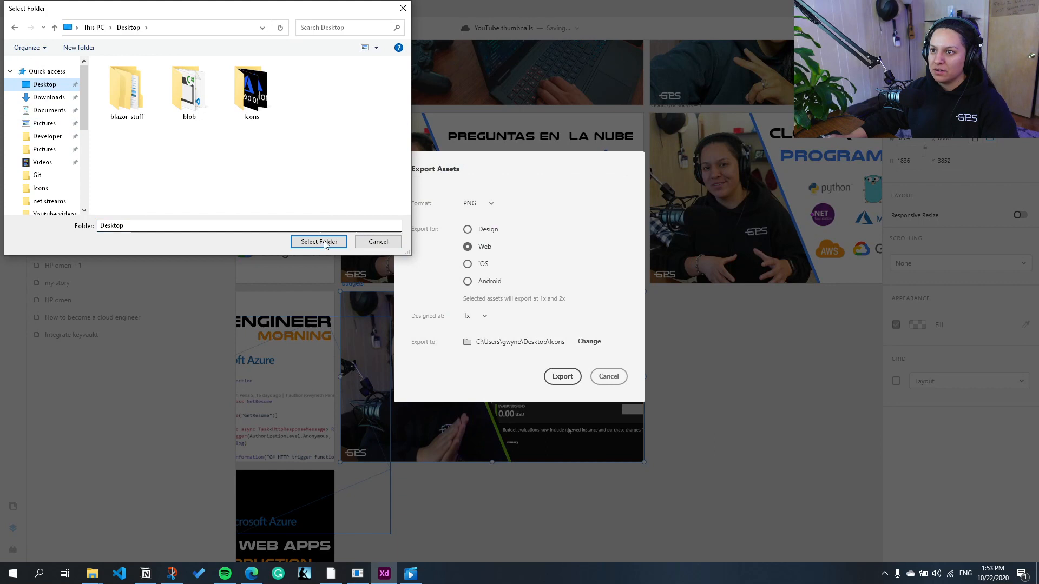
{"action": "left_click", "coordinate": [319, 241]}
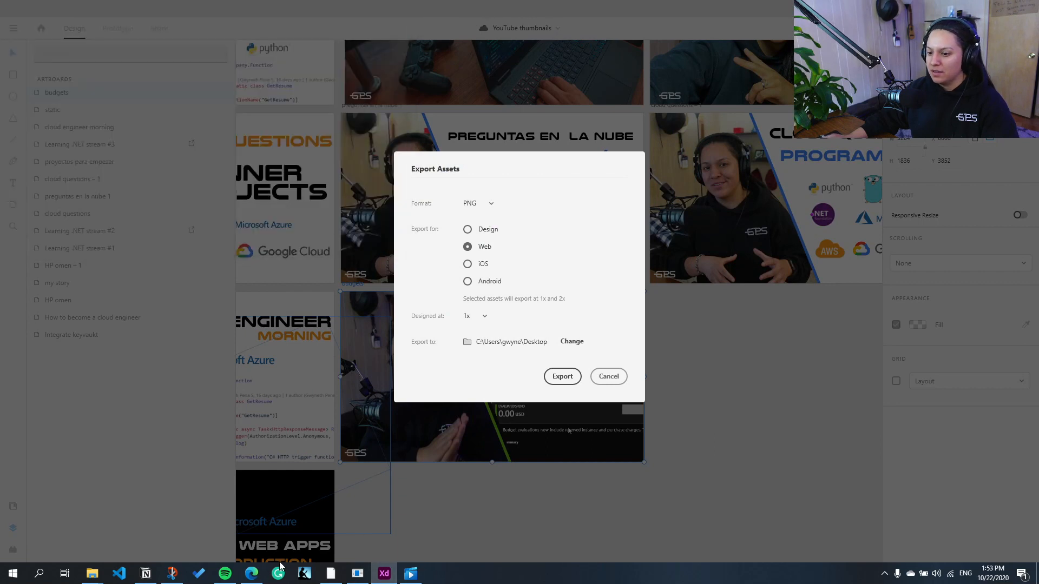
Step: Switch to the web browser and open the YouTube Studio channel dashboard
{"action": "left_click", "coordinate": [252, 574]}
{"action": "left_click", "coordinate": [346, 28]}
{"action": "type", "text": "s"}
{"action": "left_click", "coordinate": [282, 43]}
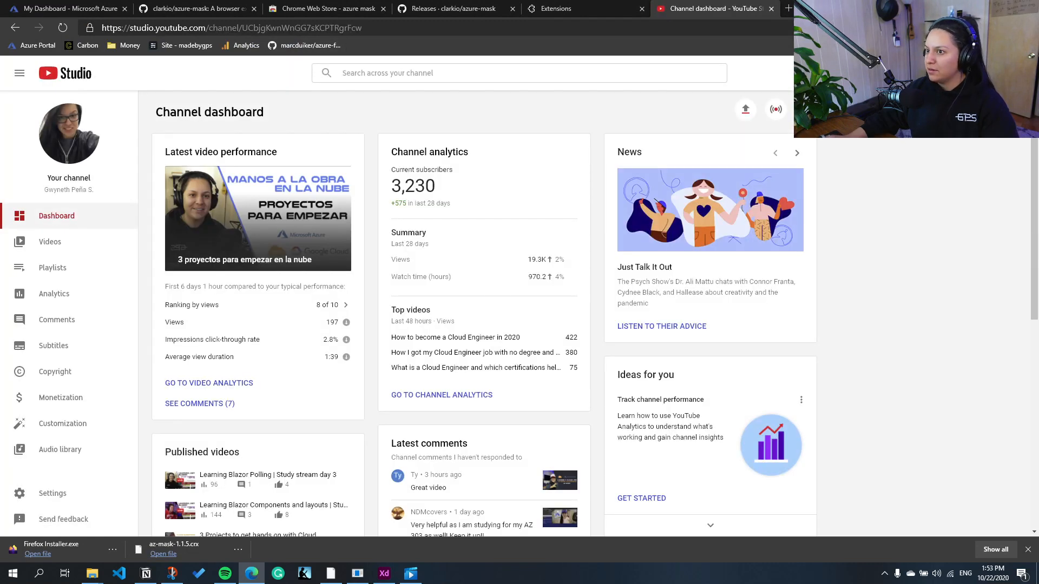
Step: Upload budgetalerts.mp4 from the Desktop as a new video
{"action": "left_click", "coordinate": [745, 109]}
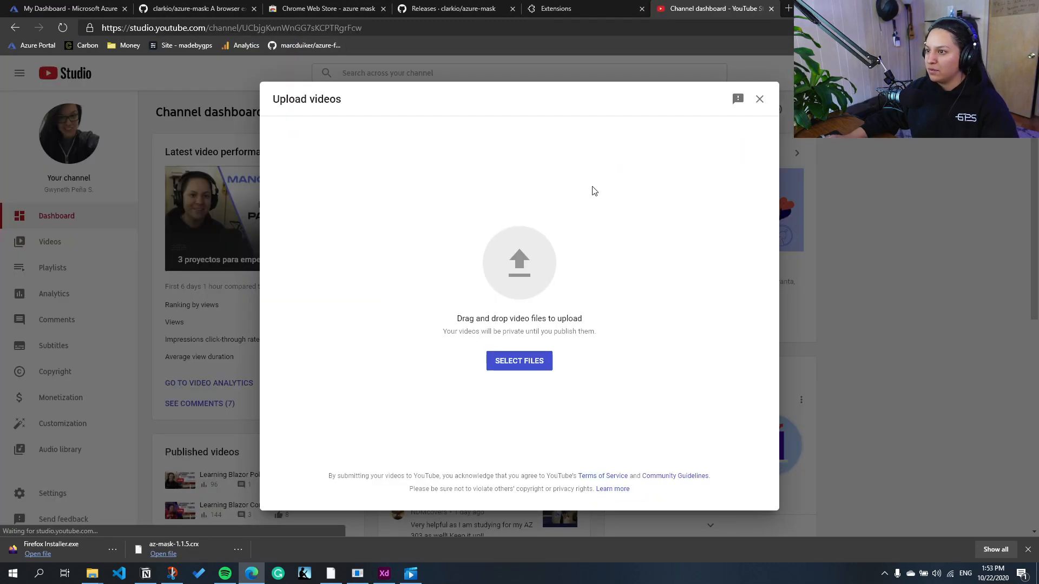
{"action": "left_click", "coordinate": [513, 373]}
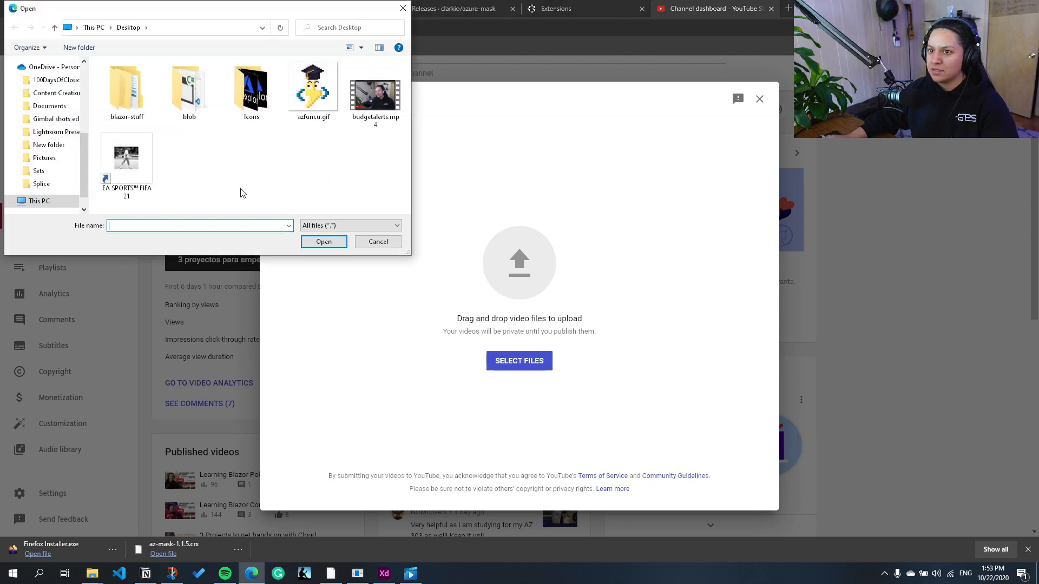
{"action": "left_click", "coordinate": [374, 100]}
{"action": "left_click", "coordinate": [322, 241]}
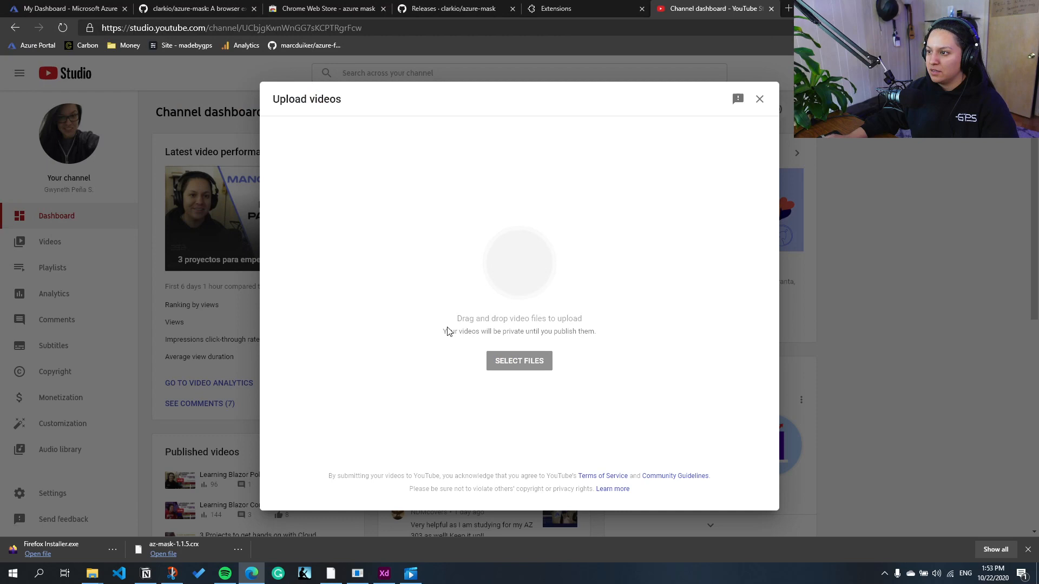
{"action": "left_click", "coordinate": [320, 408]}
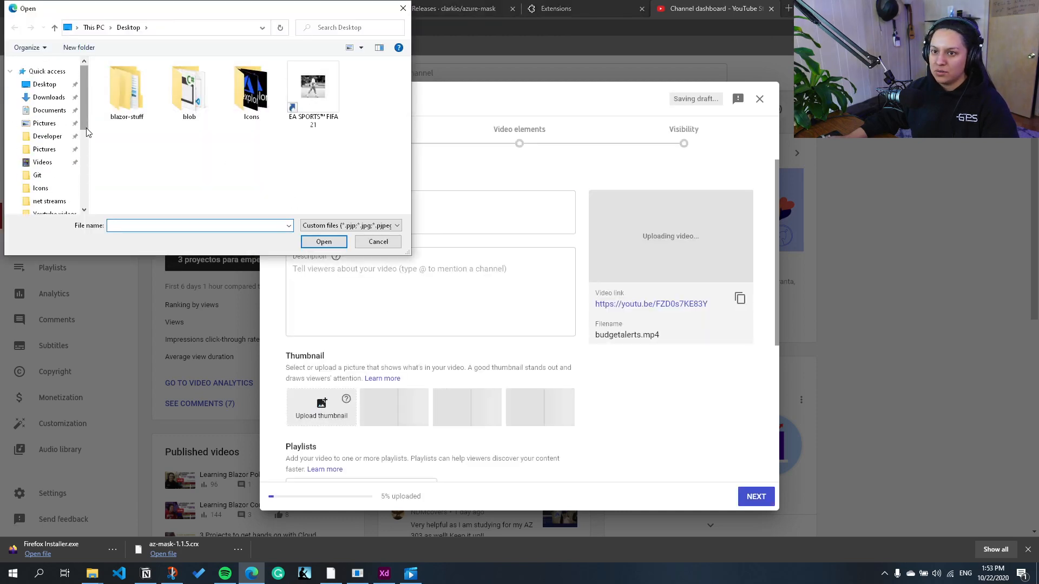
{"action": "double_click", "coordinate": [249, 89]}
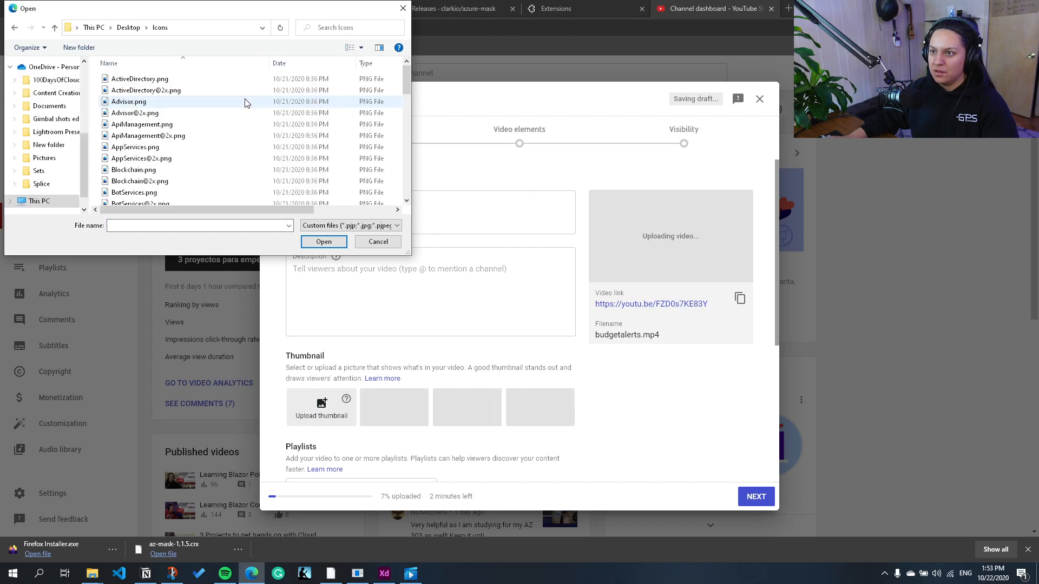
{"action": "scroll", "coordinate": [222, 154], "scroll_direction": "down", "scroll_amount": 10}
{"action": "scroll", "coordinate": [225, 173], "scroll_direction": "up", "scroll_amount": 8}
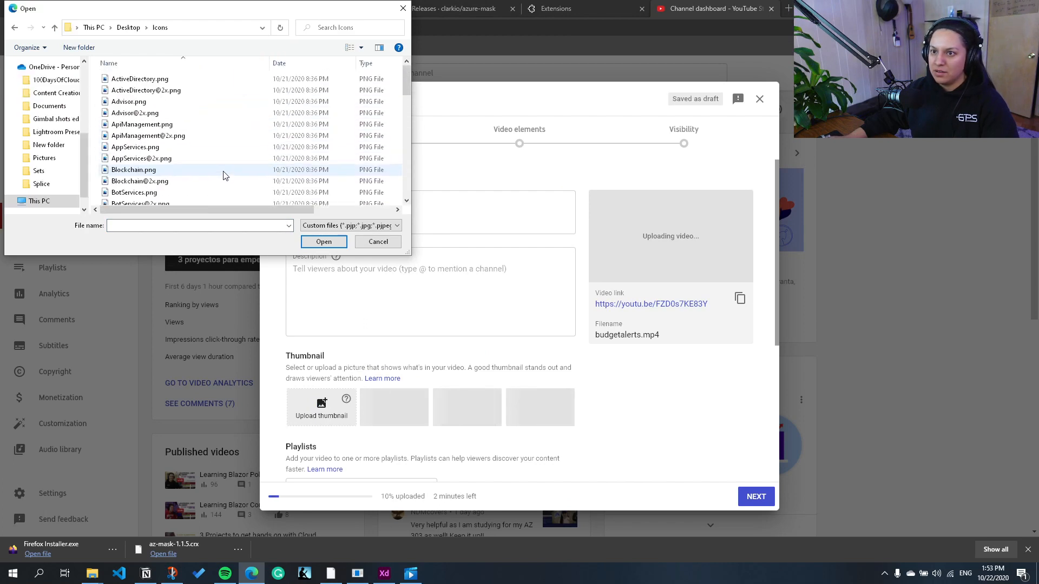
{"action": "scroll", "coordinate": [211, 186], "scroll_direction": "up", "scroll_amount": 5}
{"action": "scroll", "coordinate": [210, 185], "scroll_direction": "up", "scroll_amount": 3}
{"action": "left_click", "coordinate": [378, 241]}
Step: Switch to Adobe XD and run the prepared PNG export of the budgets artboard
{"action": "left_click", "coordinate": [385, 575]}
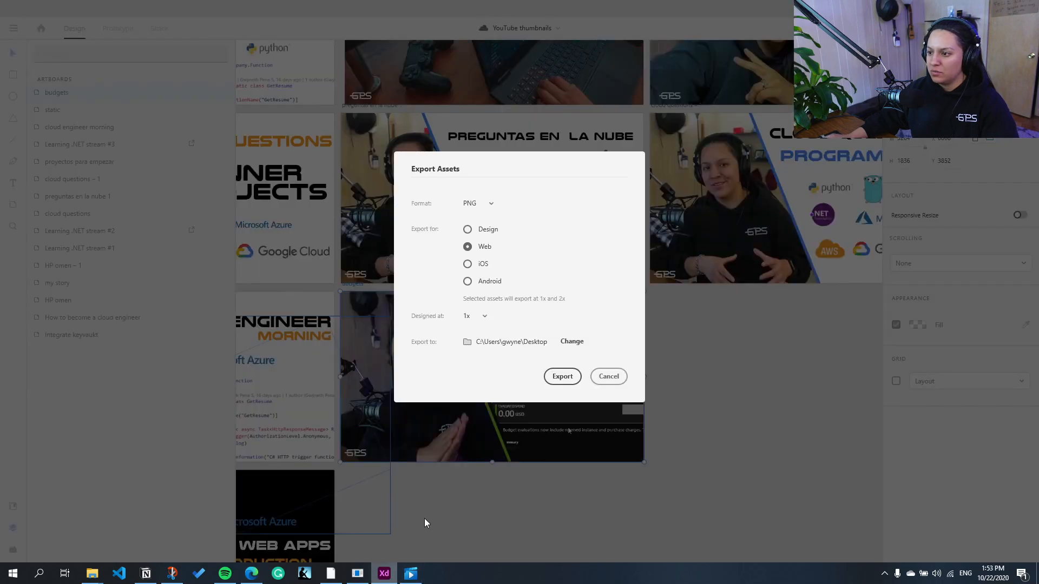
{"action": "left_click", "coordinate": [561, 376]}
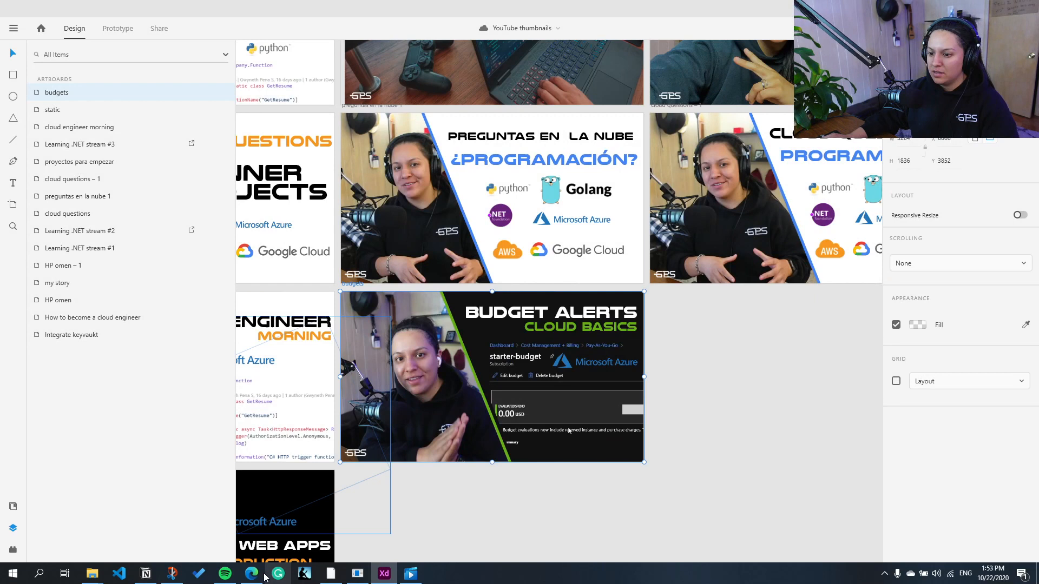
Step: Switch to the web browser and try to upload budgets.png from the Desktop as the video's thumbnail
{"action": "left_click", "coordinate": [252, 574]}
{"action": "left_click", "coordinate": [322, 422]}
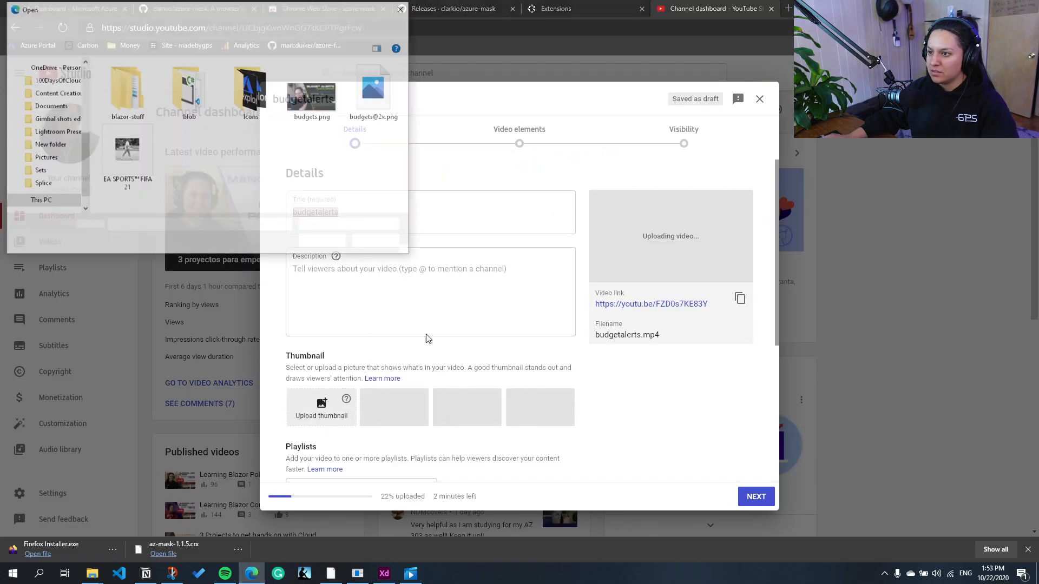
{"action": "left_click", "coordinate": [376, 95]}
{"action": "left_click", "coordinate": [313, 94]}
{"action": "left_click", "coordinate": [324, 242]}
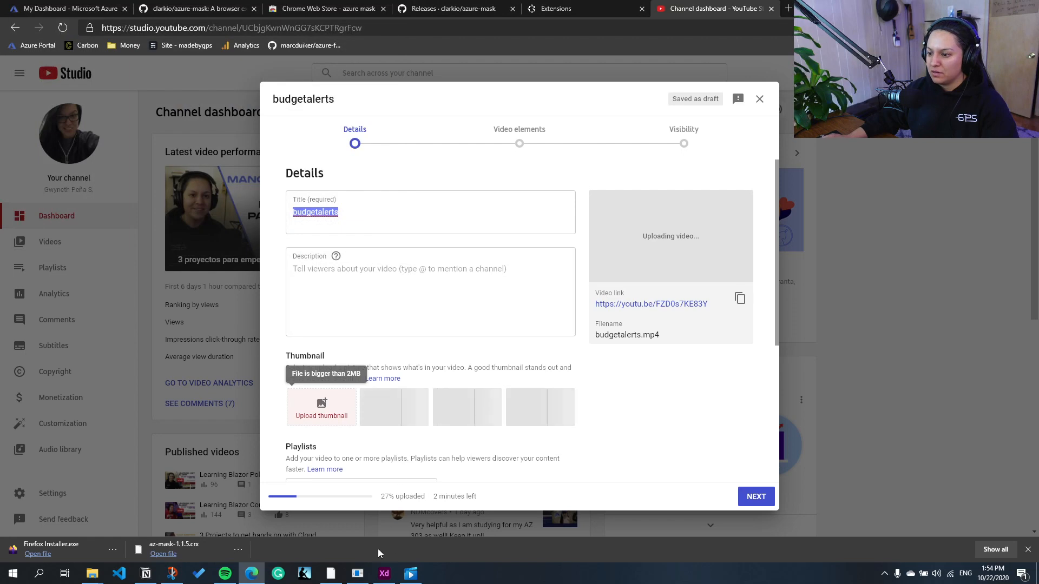
Step: Switch to Adobe XD and export the budgets artboard to the Desktop as JPG at 100% quality for Web
{"action": "left_click", "coordinate": [384, 573]}
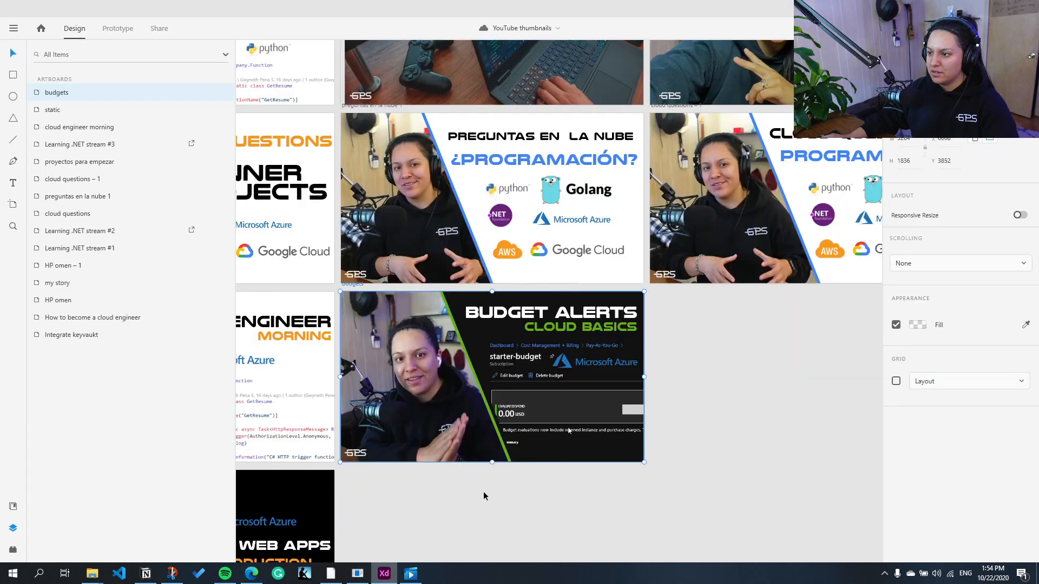
{"action": "right_click", "coordinate": [70, 102]}
{"action": "left_click", "coordinate": [130, 305]}
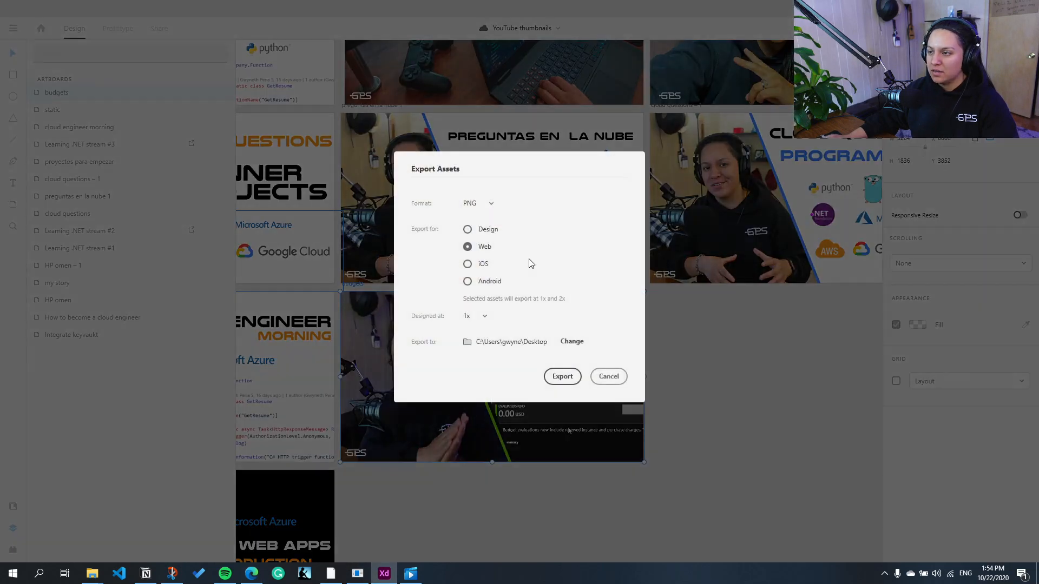
{"action": "left_click", "coordinate": [491, 205]}
{"action": "left_click", "coordinate": [492, 281]}
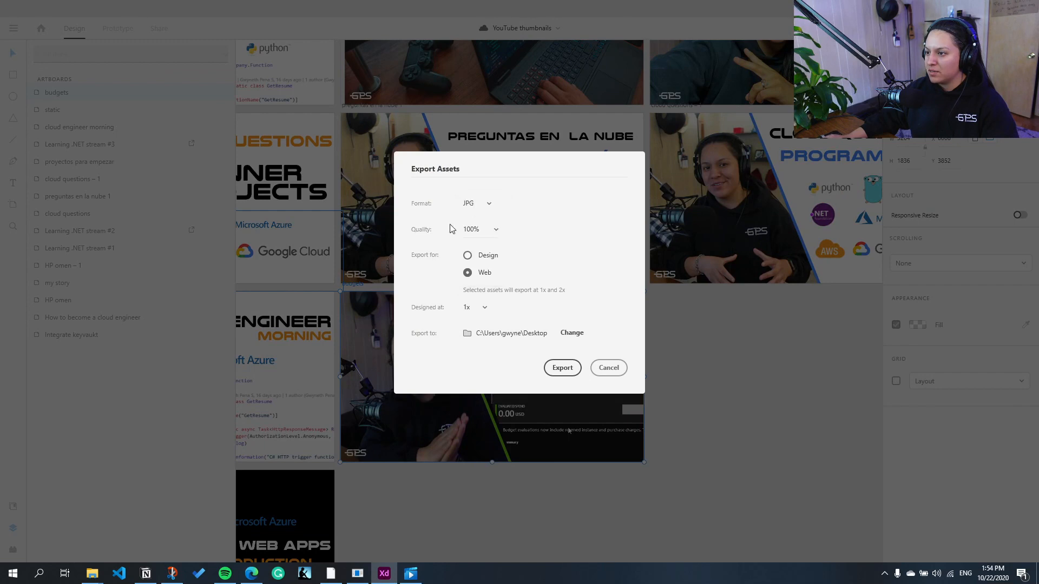
{"action": "left_click", "coordinate": [561, 368]}
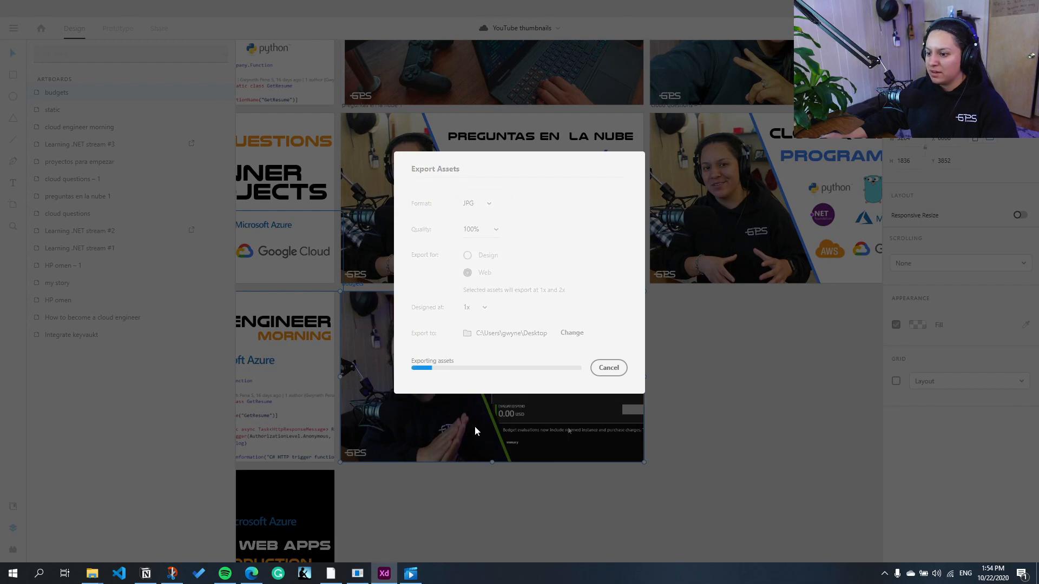
Step: Switch back to YouTube Studio in the browser and upload budgets.jpg from the Desktop as the thumbnail
{"action": "key", "text": "alt+Tab"}
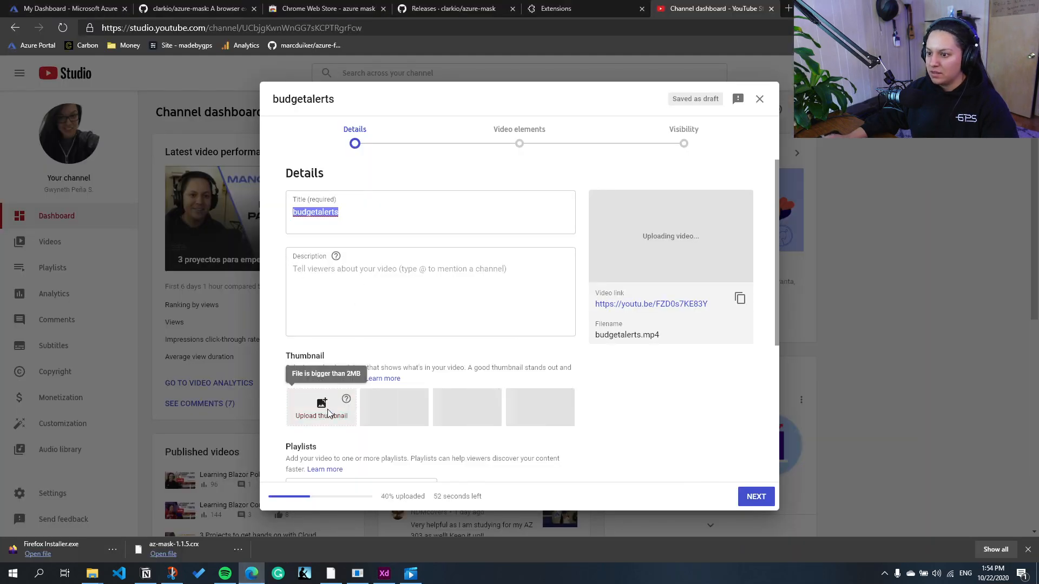
{"action": "left_click", "coordinate": [321, 407]}
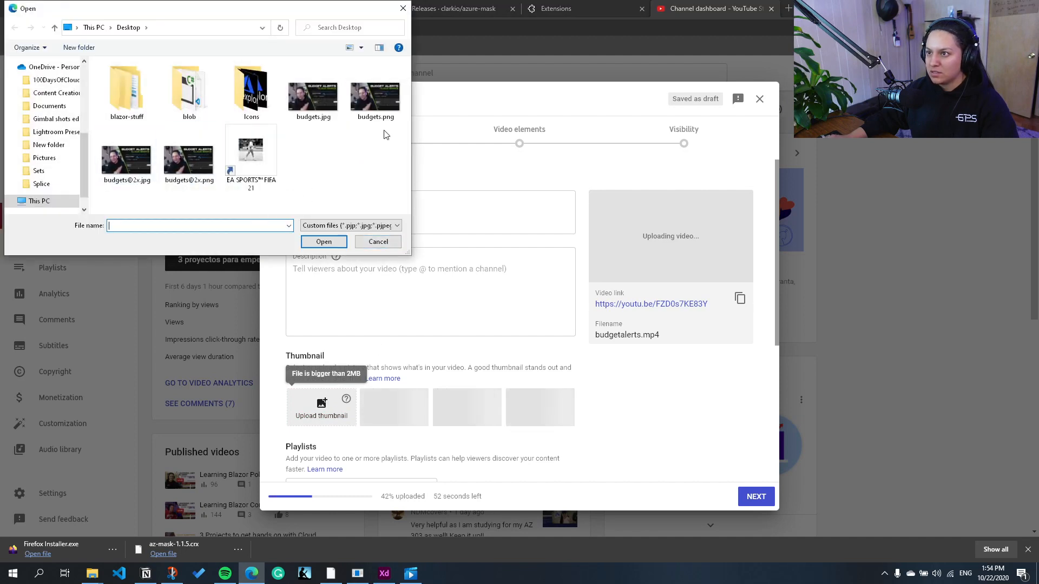
{"action": "left_click", "coordinate": [313, 97]}
{"action": "left_click", "coordinate": [323, 241]}
Step: Replace the video's title with "Set up budget alerts in Azure | Cloud basics"
{"action": "left_click", "coordinate": [357, 224]}
{"action": "key", "text": "ctrl+a"}
{"action": "type", "text": "Set up "}
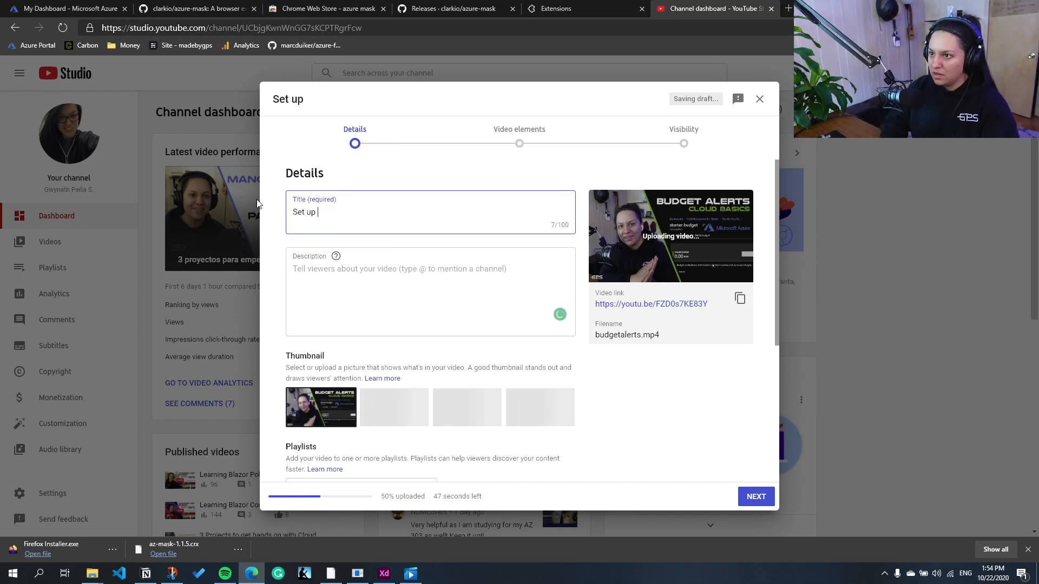
{"action": "type", "text": "budget alerts in Azure"}
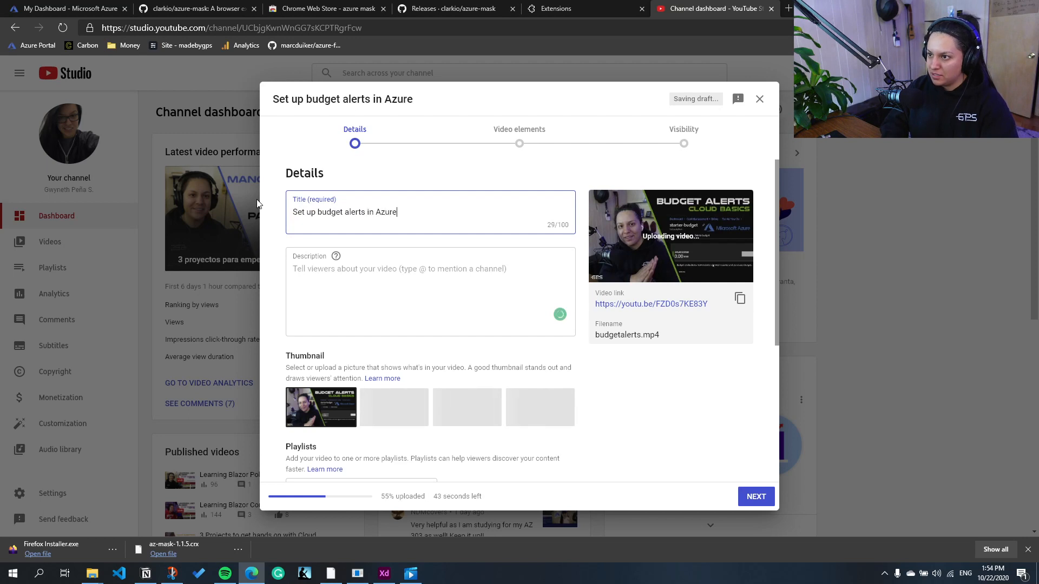
{"action": "type", "text": " | C"}
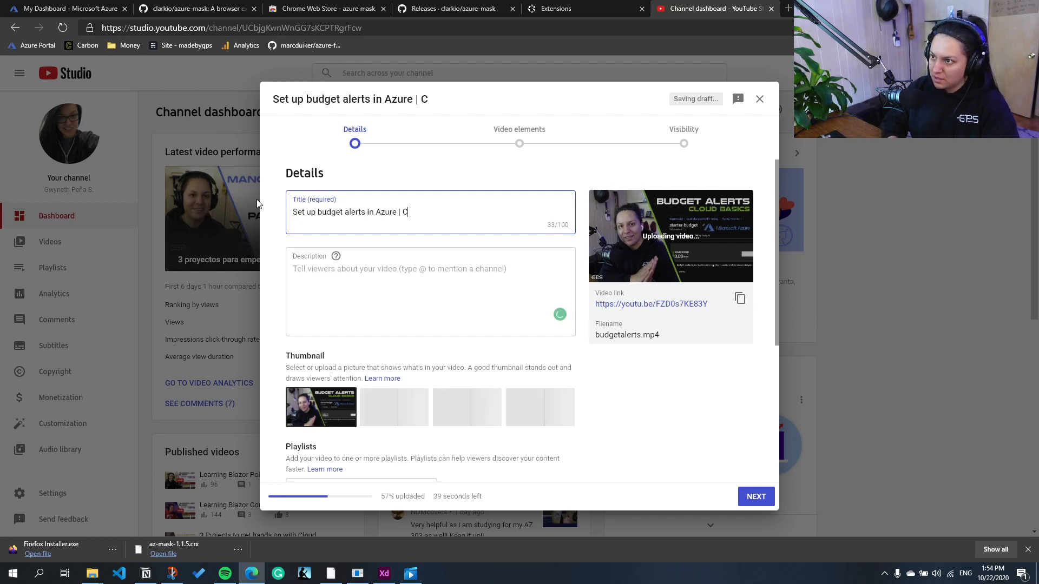
{"action": "type", "text": "loud basic"}
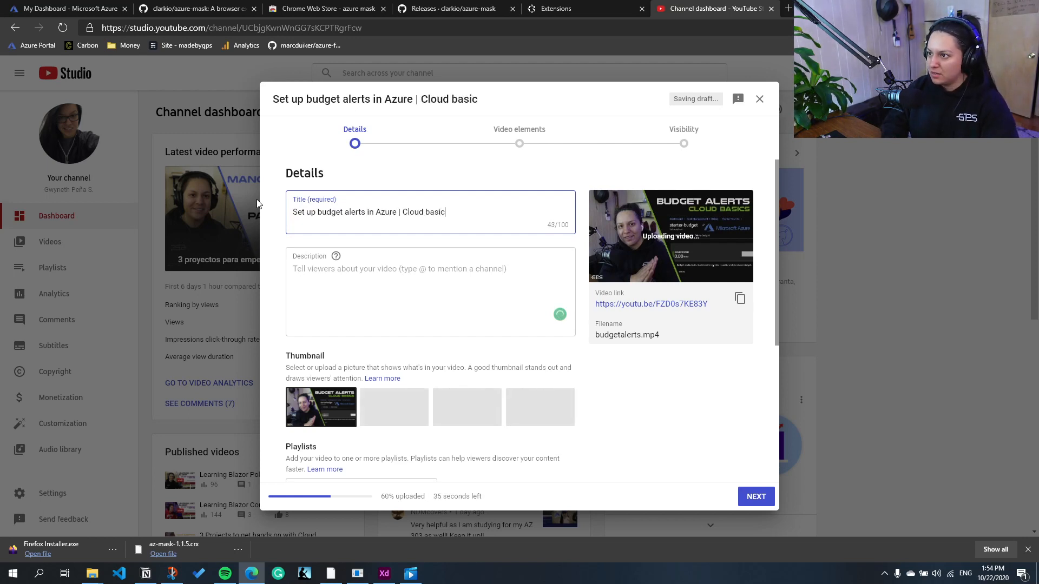
Step: Paste the "Resources:" block with the Azure documentation links and the channel's social media links into the description
{"action": "left_click", "coordinate": [355, 267]}
{"action": "scroll", "coordinate": [362, 287], "scroll_direction": "down", "scroll_amount": 4}
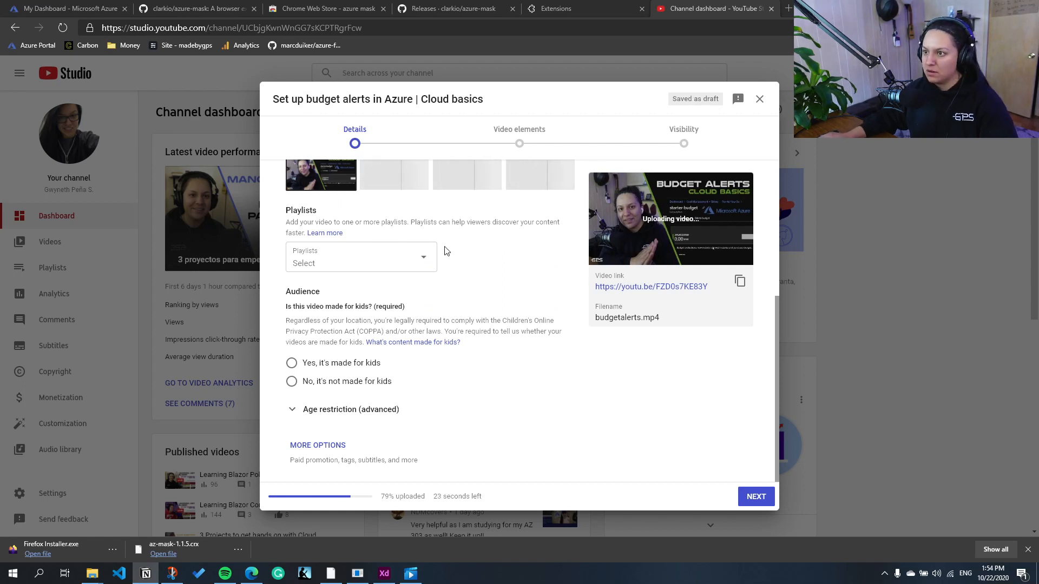
{"action": "scroll", "coordinate": [445, 250], "scroll_direction": "up", "scroll_amount": 5}
{"action": "left_click", "coordinate": [422, 279]}
{"action": "type", "text": "[Monitor usage and spending with cost alerts](https://docs.microsoft.com/en-us/azure/cost-management-billing/costs/cost-mgt-alerts-monitor-usage-spending)  [Tutorial - Create and manage Azure budgets](https://docs.microsoft.com/en-us/azure/cost-management-billing/costs/tutorial-acm-create-budgets)  [Analyze costs and create budgets with Azure Cost Management - Learn](https://docs.microsoft.com/en-us/learn/modules/analyze-costs-create-budgets-azure-cost-management/)"}
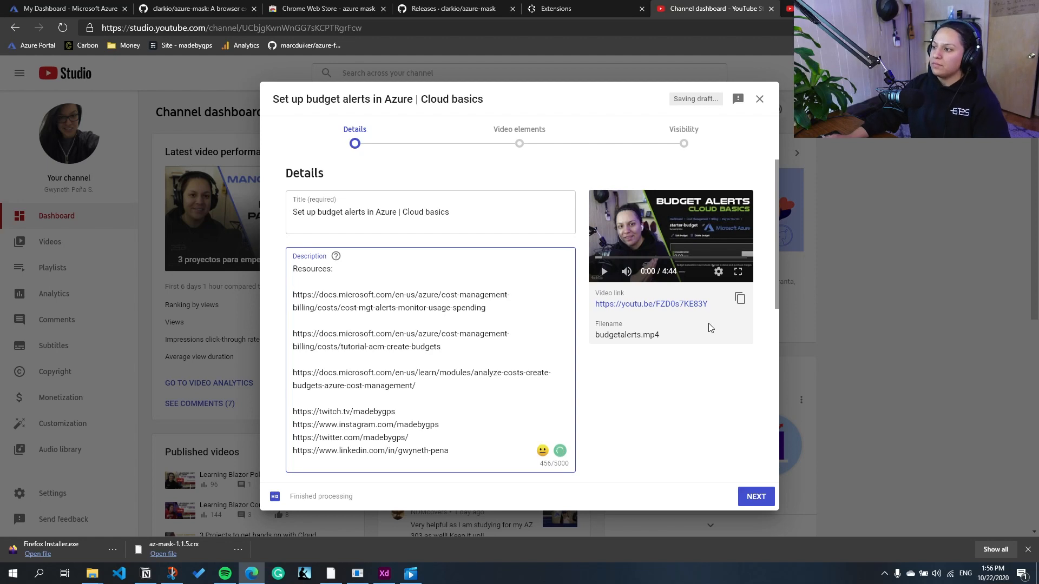
Step: Open the uploaded video's watch page and add the timestamp line "0:00 Intro" to the description
{"action": "left_click", "coordinate": [690, 305]}
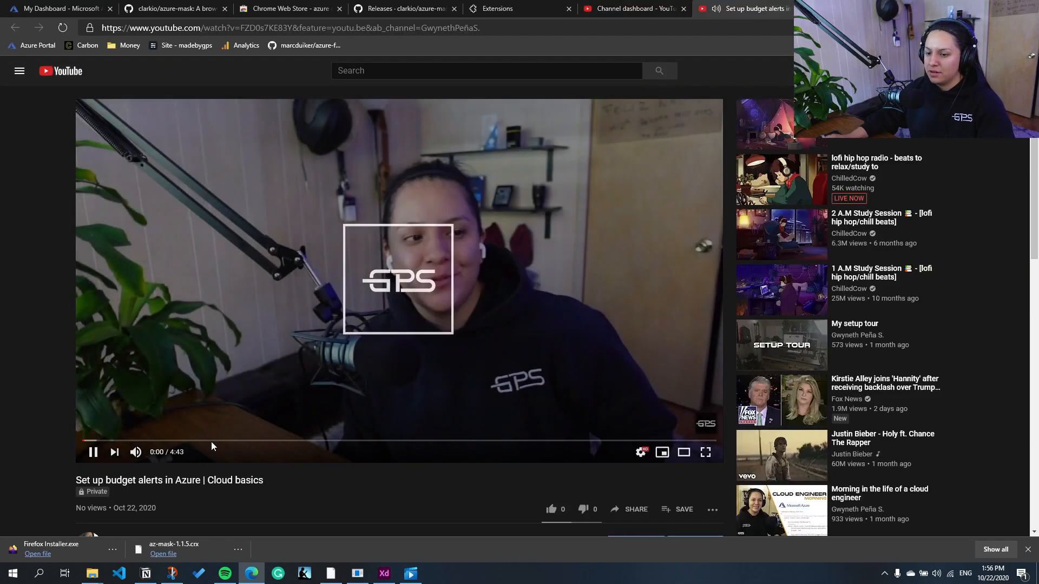
{"action": "left_click", "coordinate": [434, 246]}
{"action": "left_click", "coordinate": [646, 7]}
{"action": "left_click", "coordinate": [341, 278]}
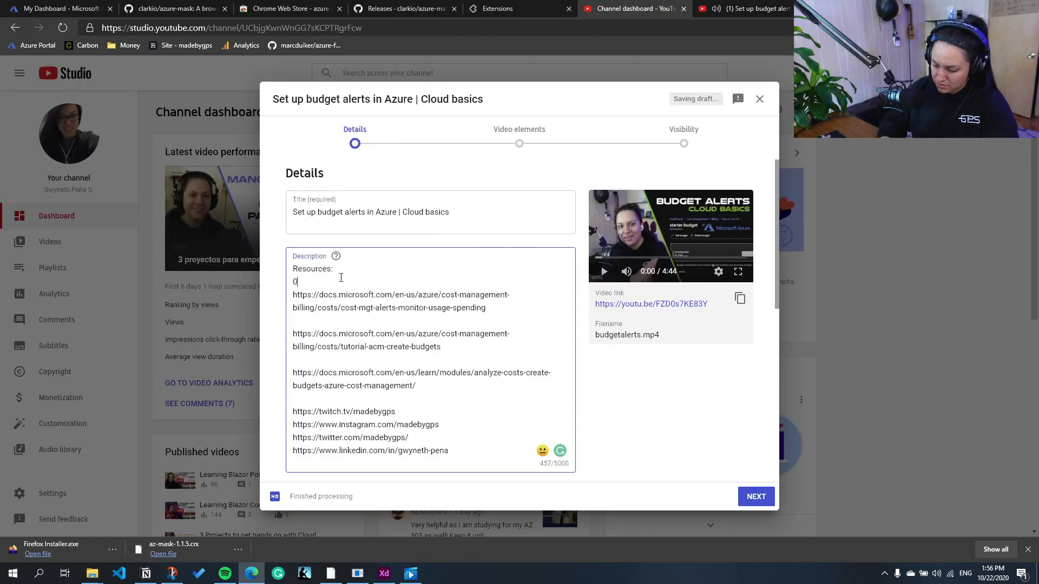
{"action": "type", "text": "0:00 Intro"}
{"action": "key", "text": "Return"}
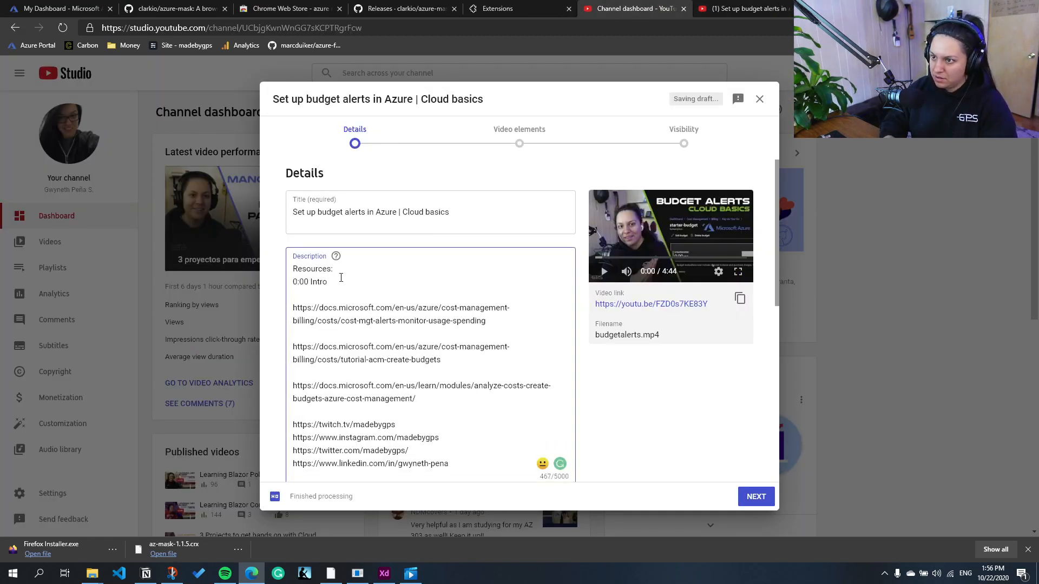
Step: Find the remaining section starts in the uploaded video and add the timestamps "1:10 Hands-on in portal" and "4:11 Conclusion" to the description
{"action": "left_click", "coordinate": [746, 8]}
{"action": "left_click", "coordinate": [496, 260]}
{"action": "left_click", "coordinate": [267, 441]}
{"action": "left_click", "coordinate": [241, 442]}
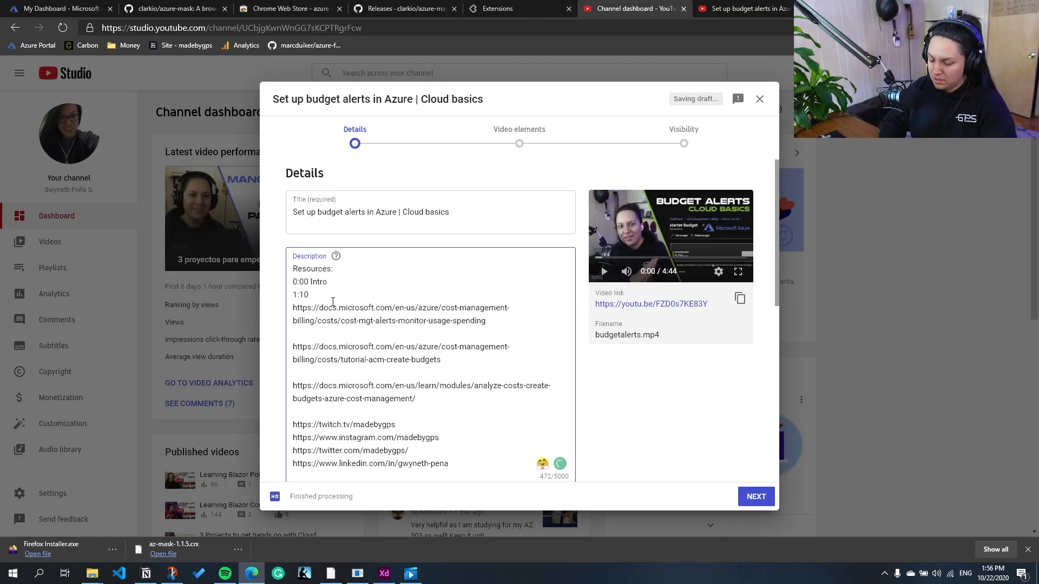
{"action": "type", "text": "Resource portal"}
{"action": "left_click", "coordinate": [747, 8]}
{"action": "left_click", "coordinate": [632, 441]}
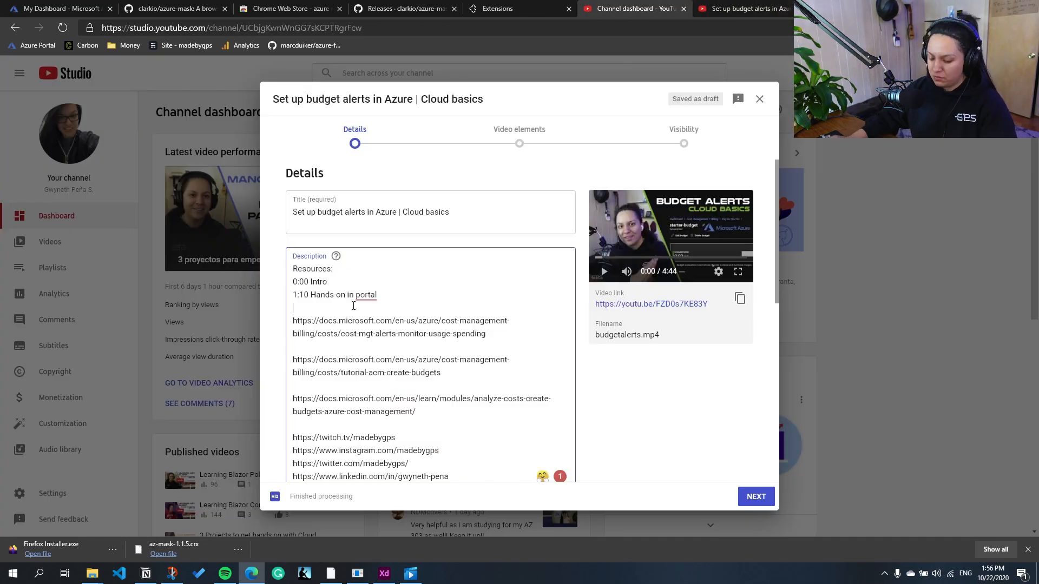
Step: Change the description's first heading to "Timestamps:" and insert a "Resources:" heading above the documentation links
{"action": "left_click_drag", "start_coordinate": [332, 269], "coordinate": [304, 267]}
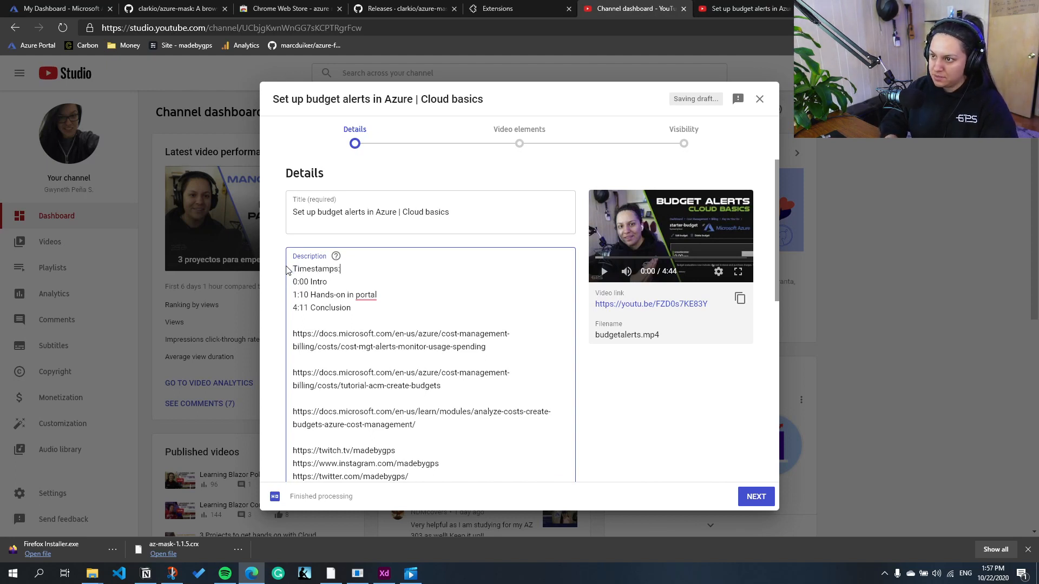
{"action": "key", "text": "Return"}
{"action": "key", "text": "BackSpace"}
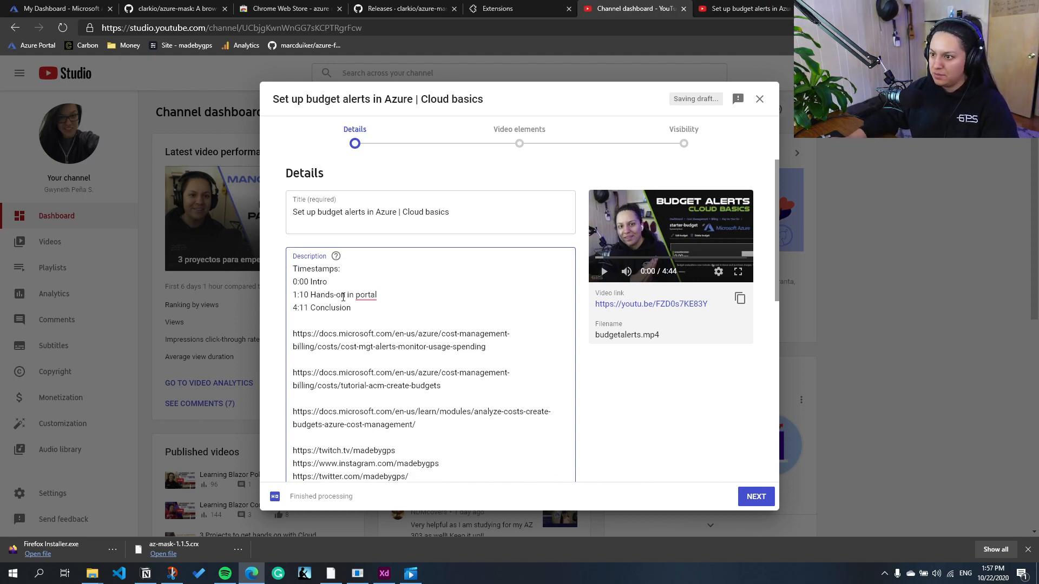
{"action": "left_click", "coordinate": [358, 315]}
{"action": "key", "text": "Return"}
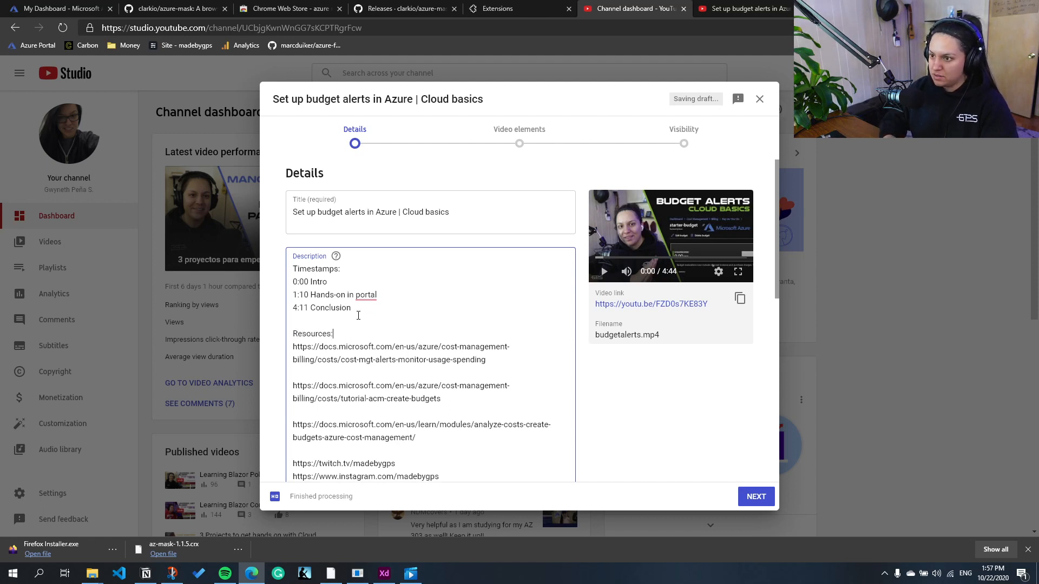
Step: Create a public playlist named "Cloud Basics" and assign the video to it
{"action": "scroll", "coordinate": [379, 324], "scroll_direction": "down", "scroll_amount": 3}
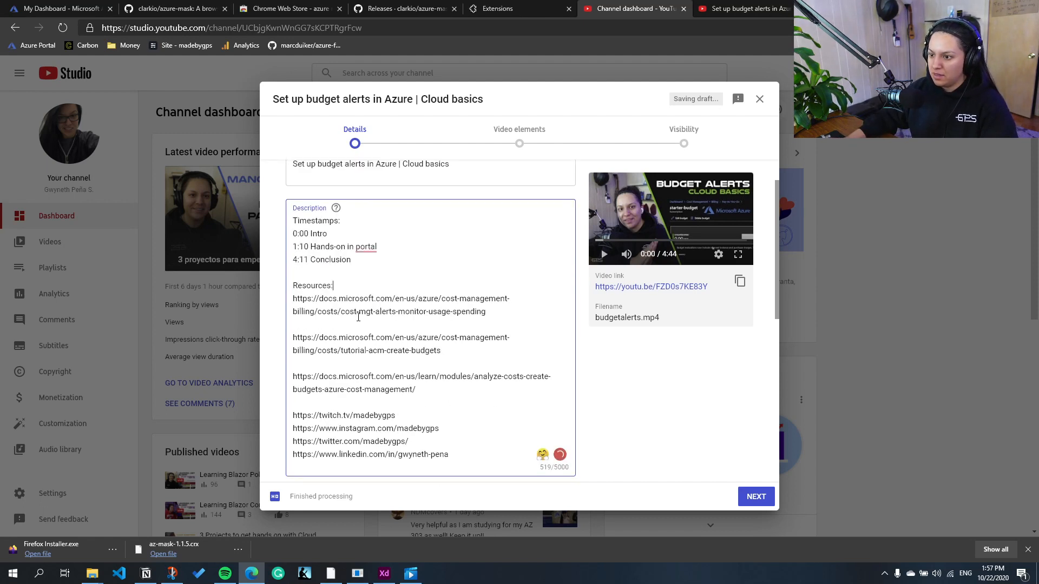
{"action": "scroll", "coordinate": [440, 397], "scroll_direction": "down", "scroll_amount": 5}
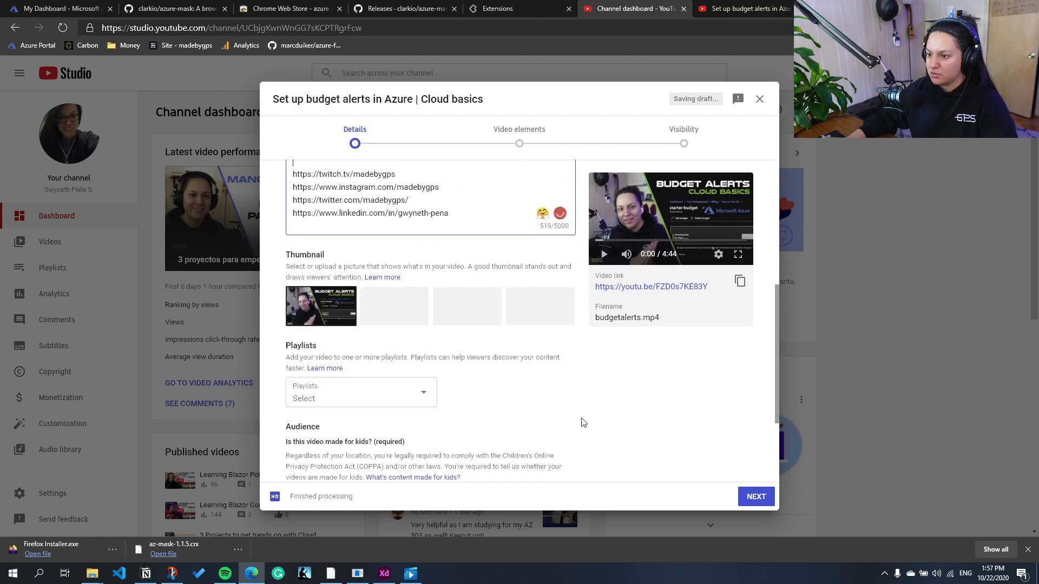
{"action": "left_click", "coordinate": [362, 306]}
{"action": "left_click", "coordinate": [336, 496]}
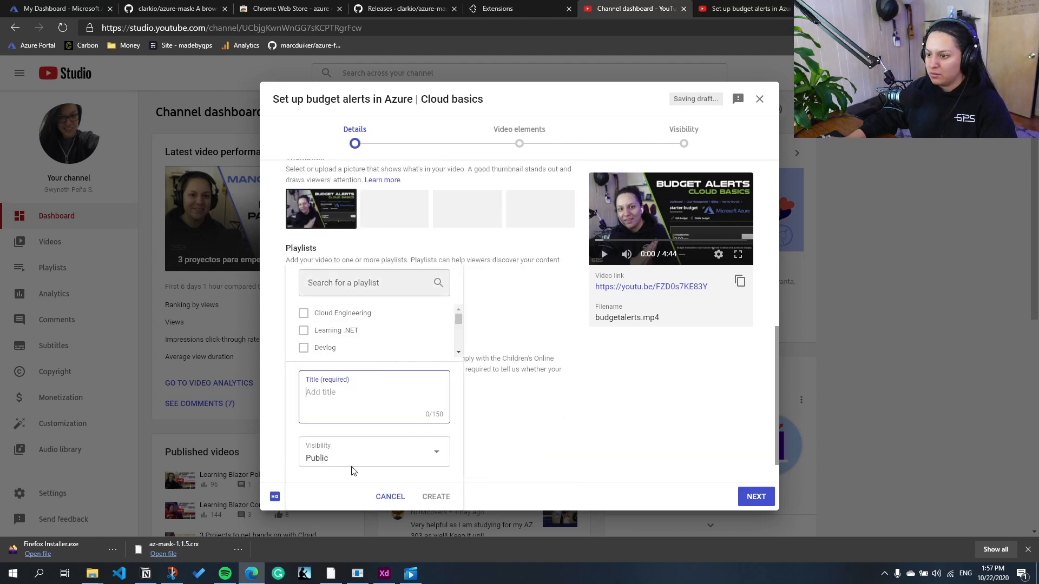
{"action": "type", "text": "Cloud Basics"}
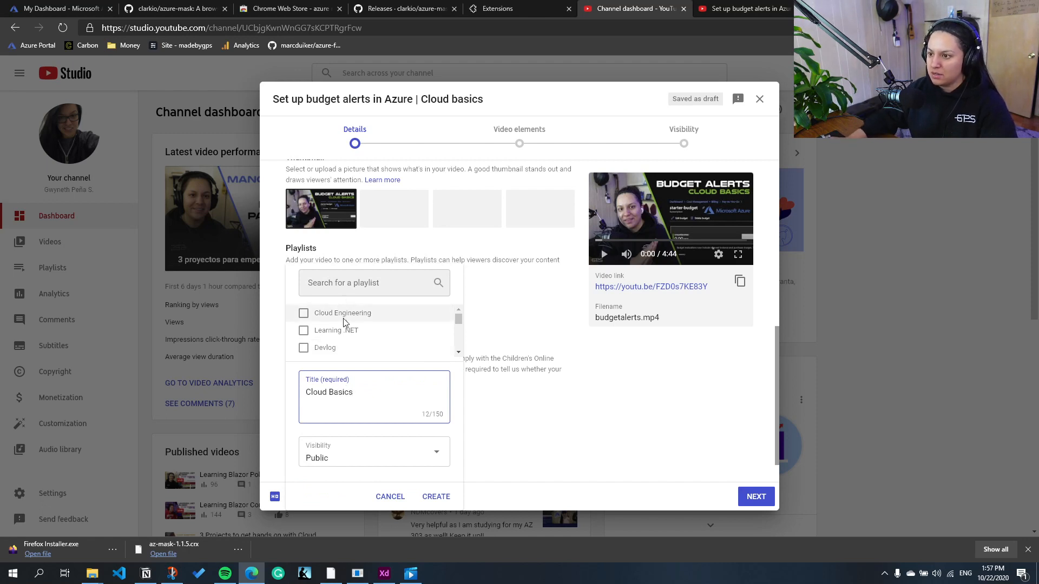
{"action": "left_click", "coordinate": [437, 496]}
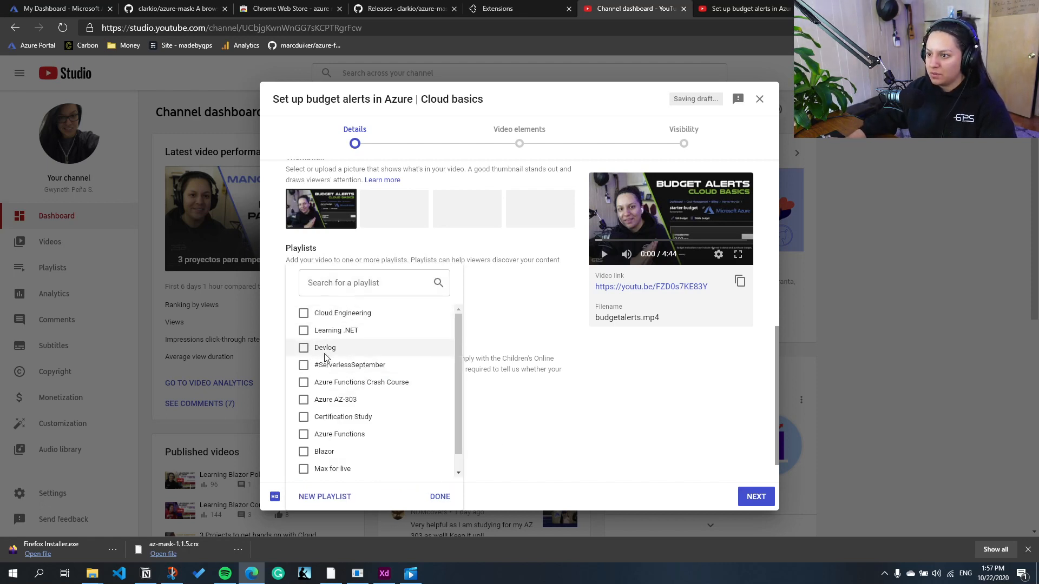
{"action": "scroll", "coordinate": [336, 390], "scroll_direction": "down", "scroll_amount": 1}
{"action": "left_click", "coordinate": [304, 469]}
{"action": "left_click", "coordinate": [436, 498]}
Step: Continue to the video elements and add a video card for "3 Projects to get hands on with Cloud"
{"action": "scroll", "coordinate": [444, 419], "scroll_direction": "down", "scroll_amount": 1}
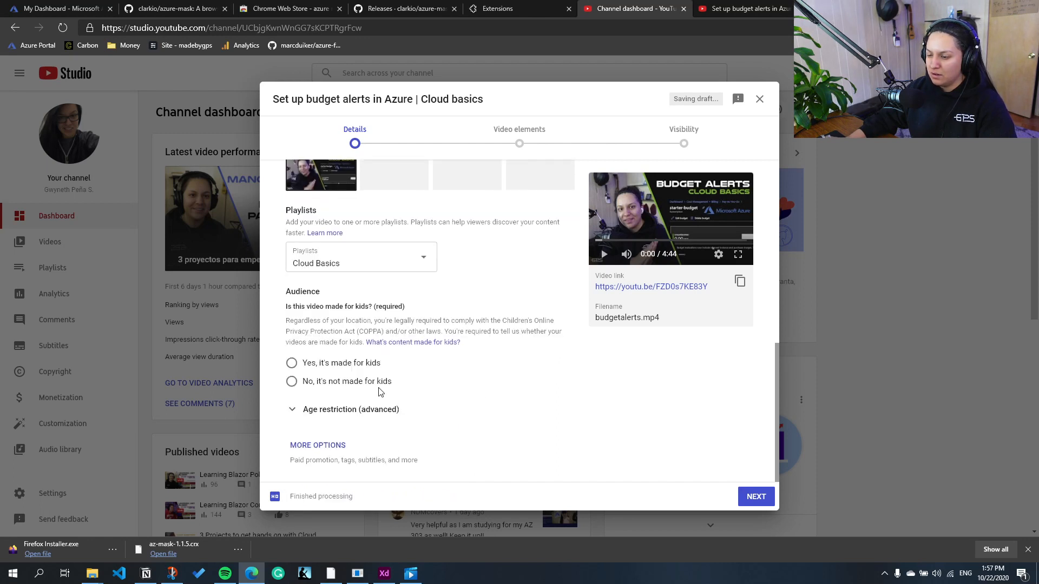
{"action": "left_click", "coordinate": [756, 496]}
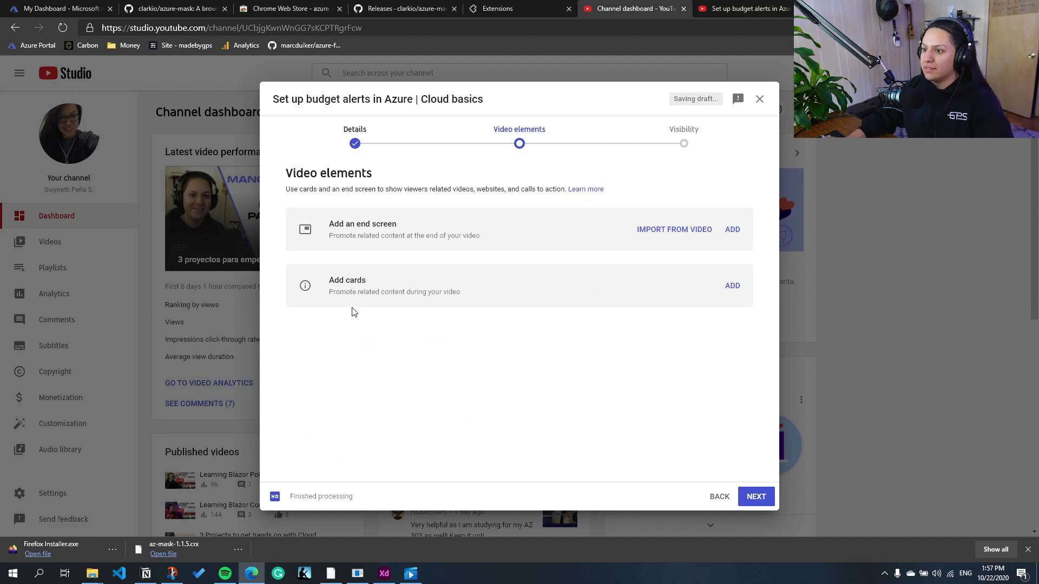
{"action": "left_click", "coordinate": [731, 285]}
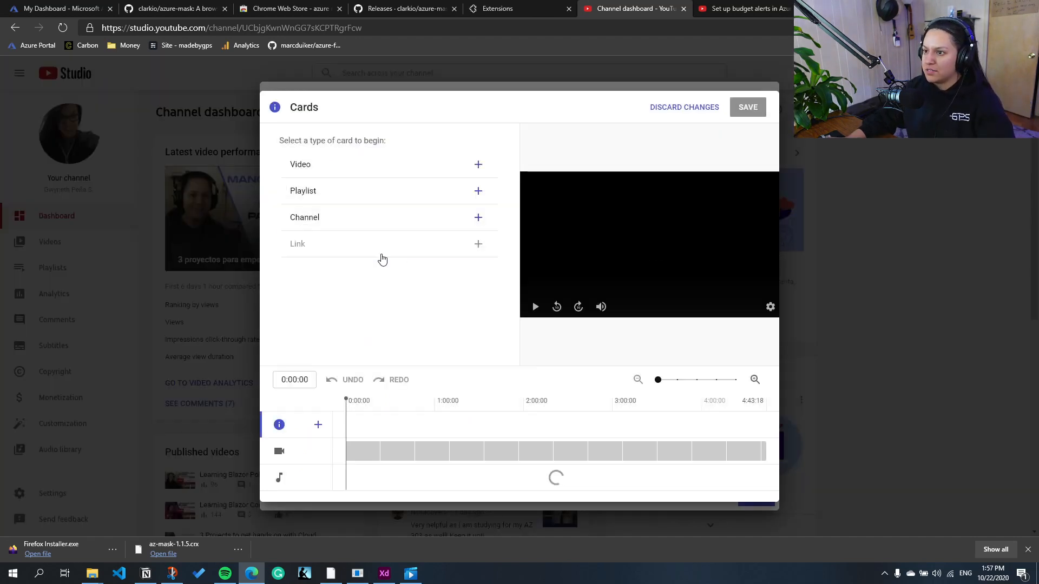
{"action": "left_click", "coordinate": [342, 171]}
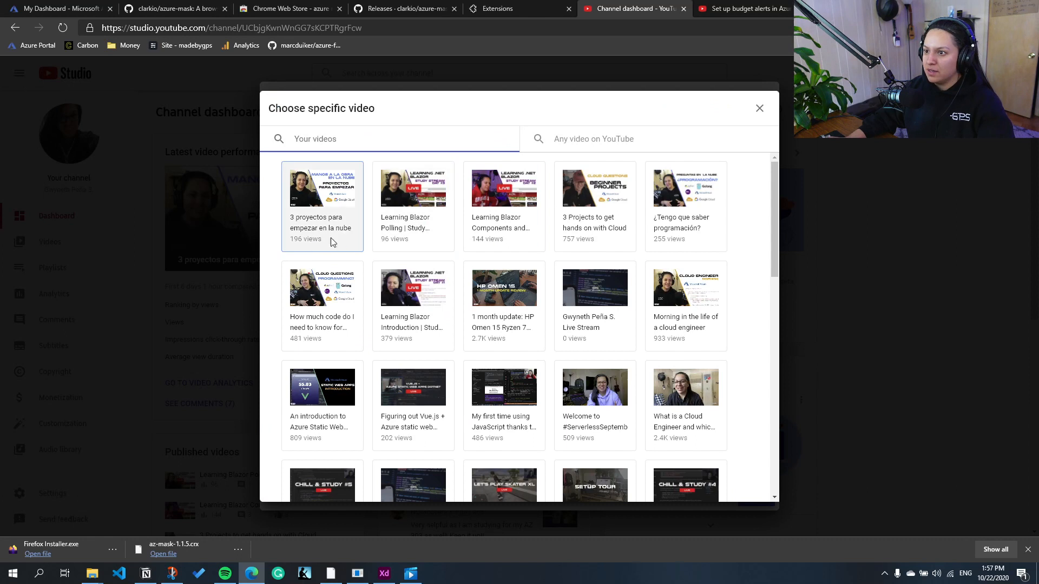
{"action": "left_click", "coordinate": [608, 238]}
Step: Place the video card at 0:09:11 on the timeline, leave its optional texts empty and save the cards
{"action": "left_click", "coordinate": [535, 307]}
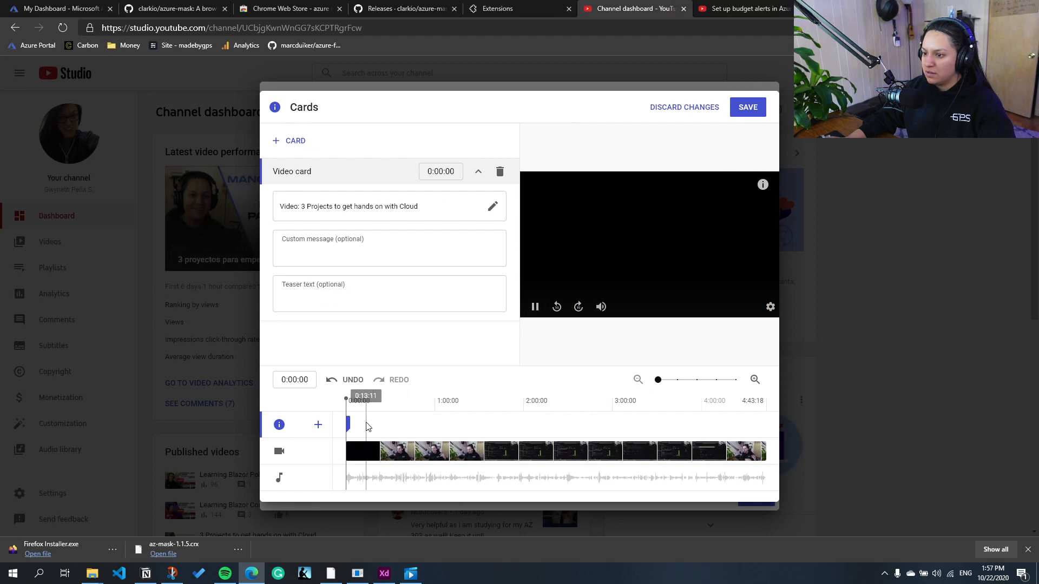
{"action": "left_click_drag", "start_coordinate": [347, 424], "coordinate": [383, 423]}
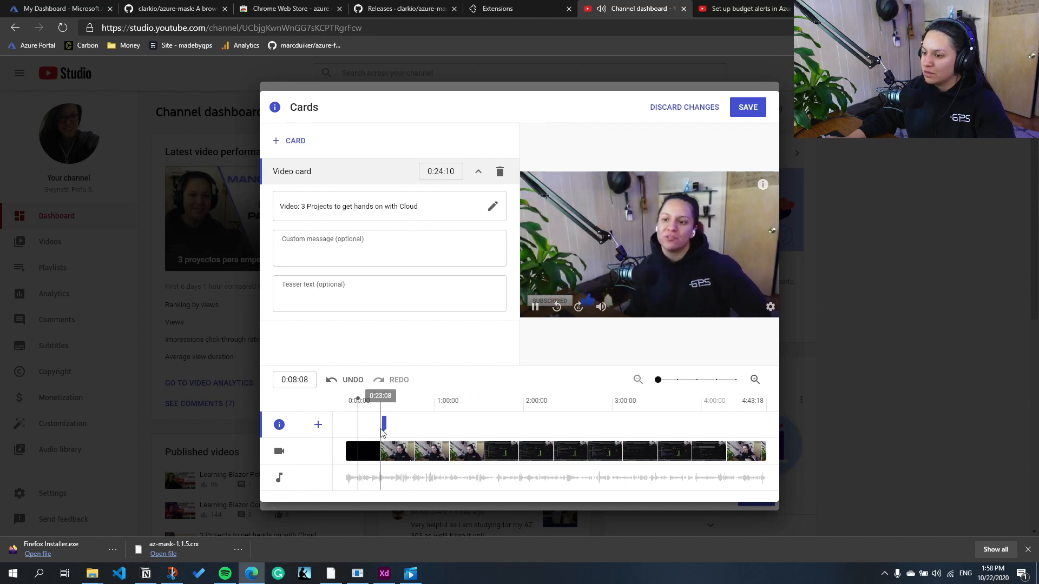
{"action": "left_click_drag", "start_coordinate": [384, 427], "coordinate": [361, 426]}
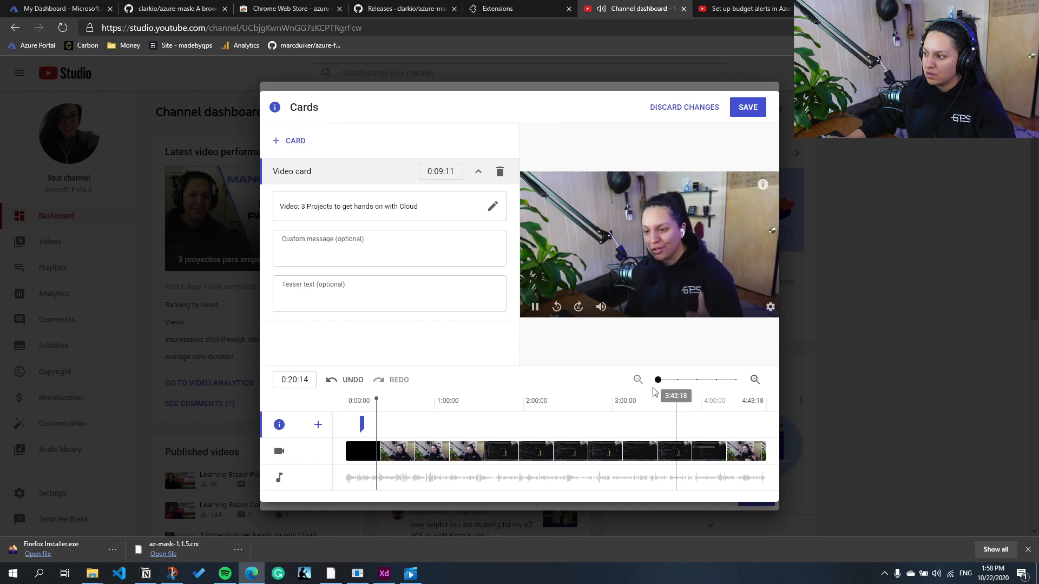
{"action": "left_click", "coordinate": [535, 307]}
{"action": "left_click", "coordinate": [391, 247]}
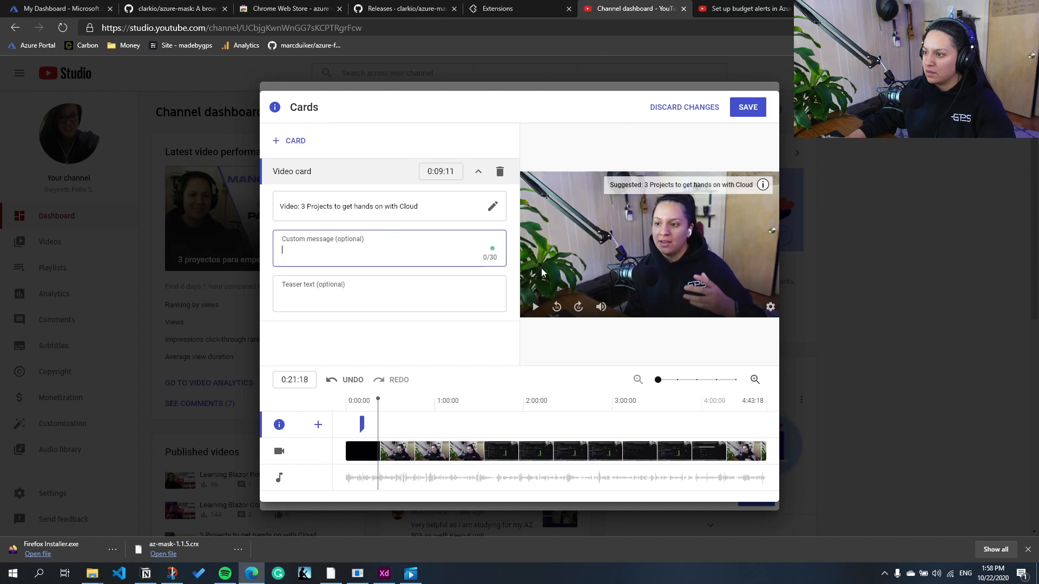
{"action": "left_click", "coordinate": [748, 108]}
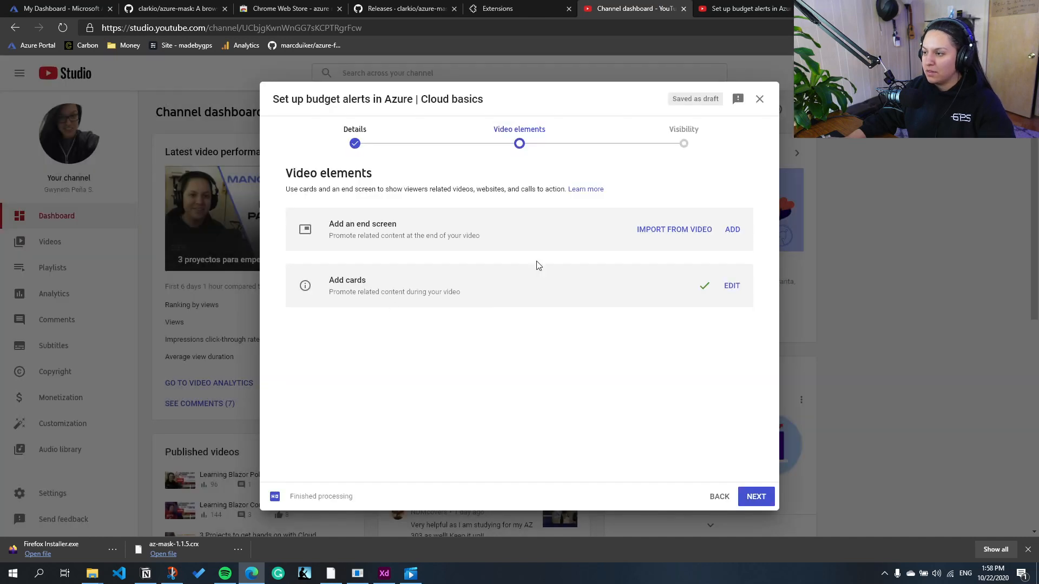
Step: Add an end screen using the "1 video, 1 subscribe" template and save it
{"action": "left_click", "coordinate": [731, 233]}
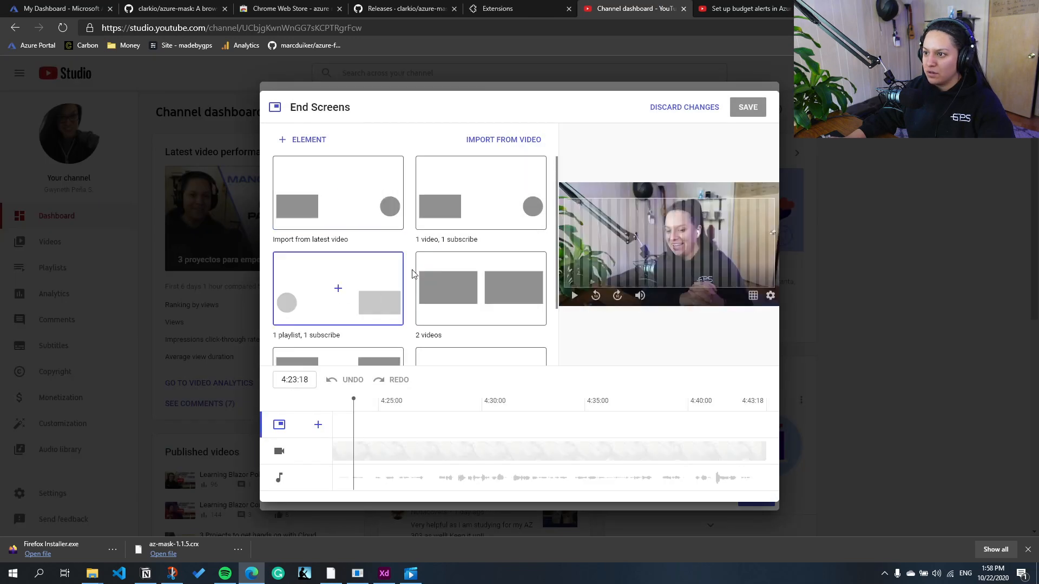
{"action": "left_click", "coordinate": [510, 215]}
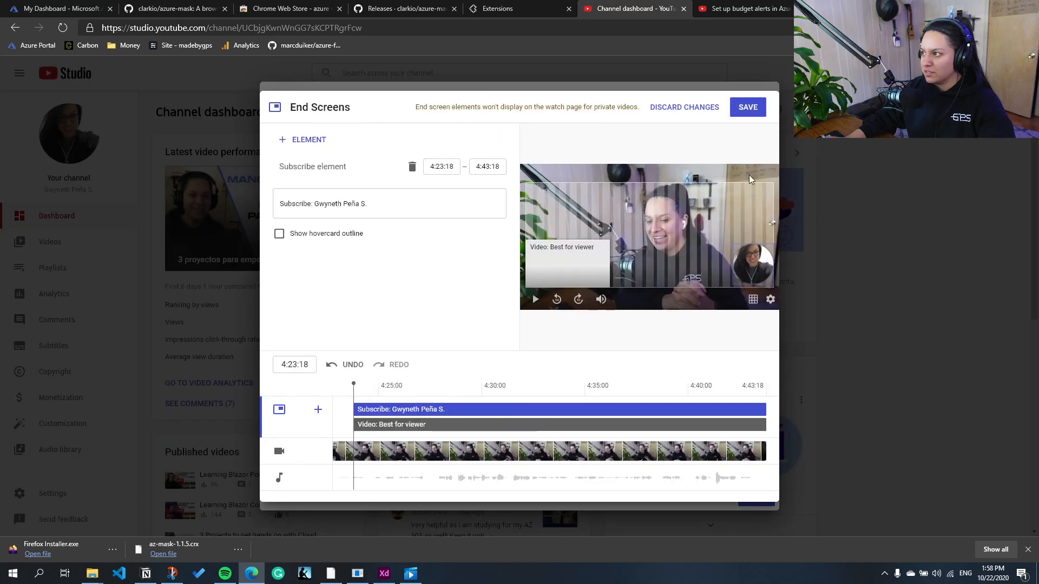
{"action": "left_click", "coordinate": [748, 107]}
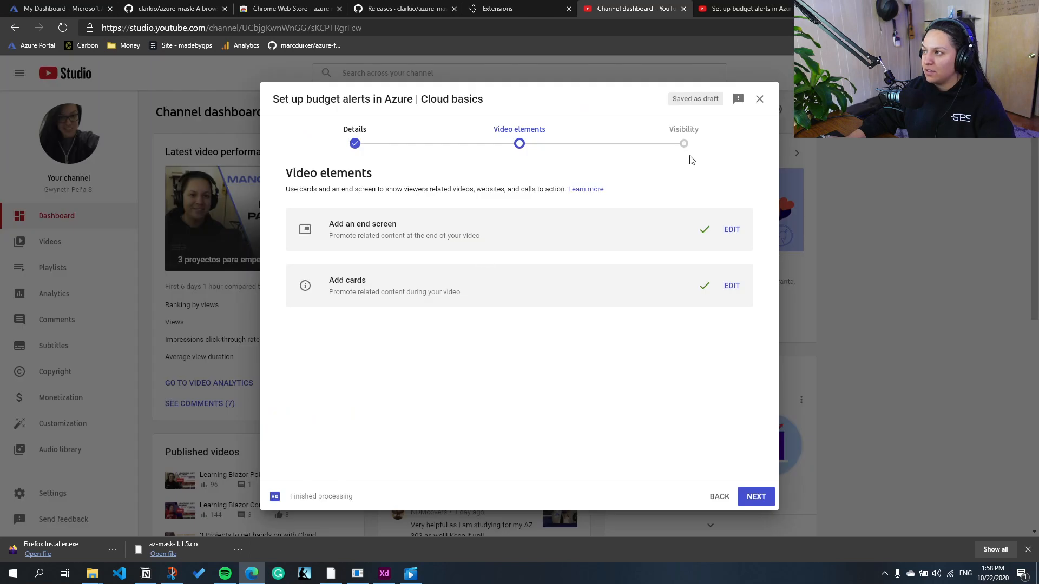
Step: Set the video's visibility to Public, publish it and copy its video link
{"action": "left_click", "coordinate": [766, 502]}
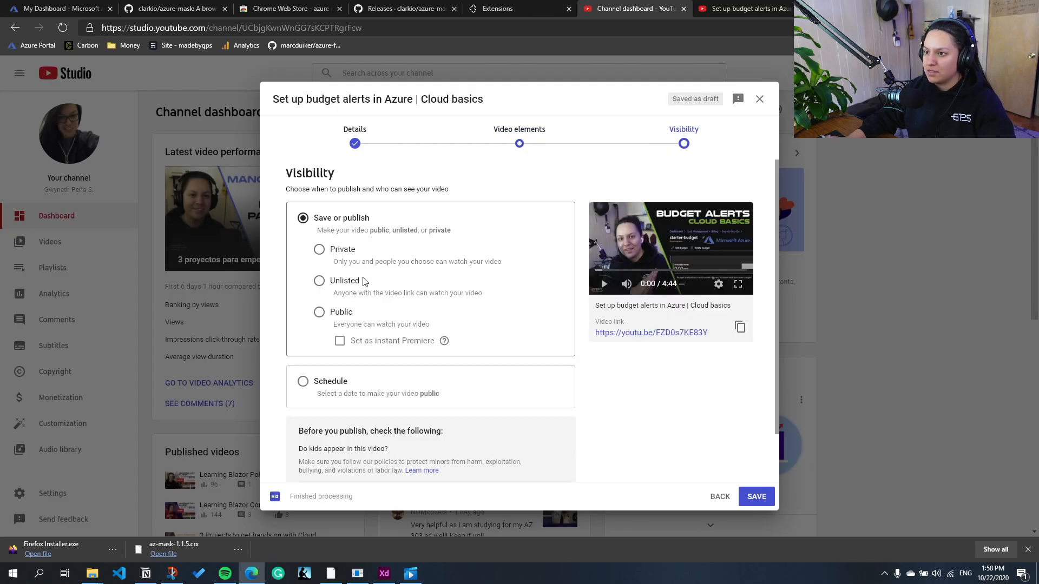
{"action": "left_click", "coordinate": [336, 318]}
{"action": "scroll", "coordinate": [359, 323], "scroll_direction": "down", "scroll_amount": 1}
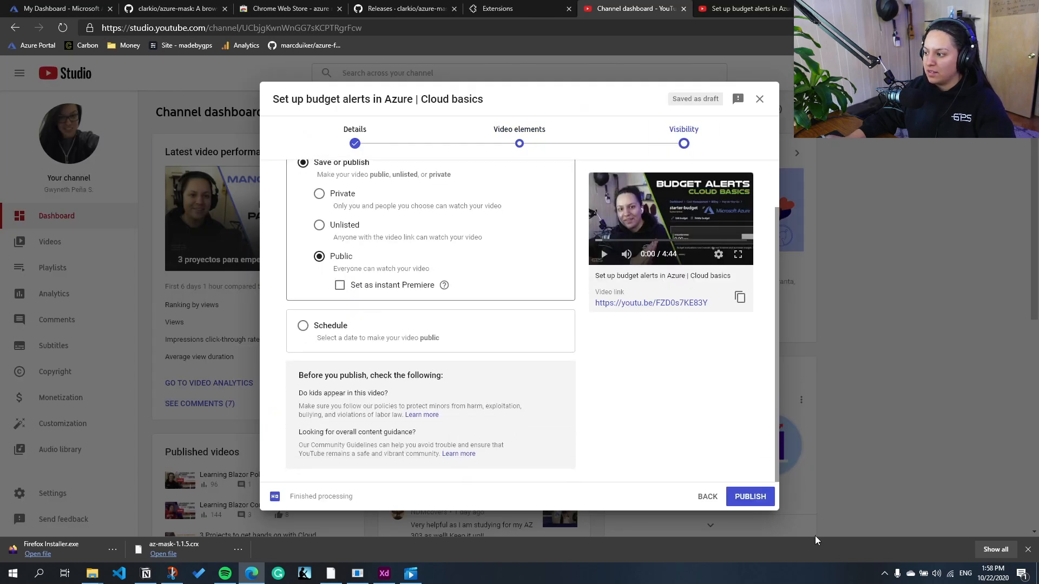
{"action": "left_click", "coordinate": [753, 498]}
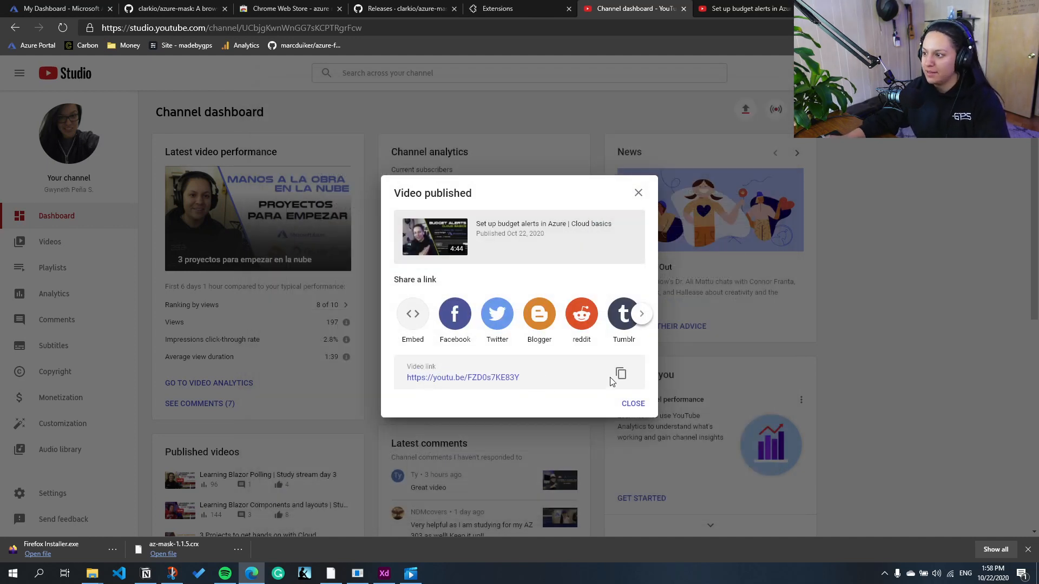
{"action": "left_click", "coordinate": [620, 373]}
{"action": "key", "text": "ctrl+t"}
{"action": "type", "text": "tw"}
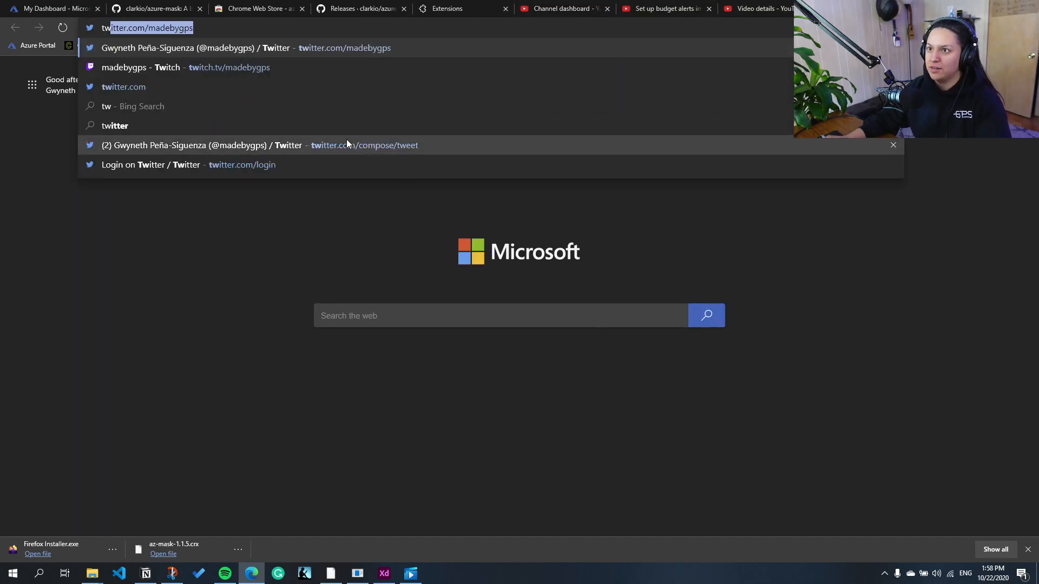
{"action": "left_click", "coordinate": [348, 47]}
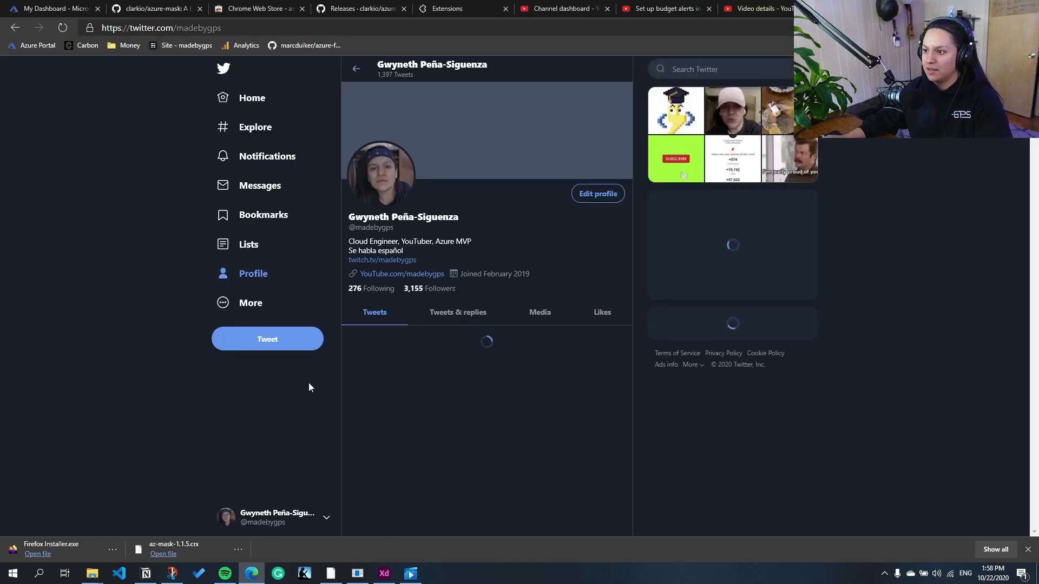
{"action": "left_click", "coordinate": [272, 344]}
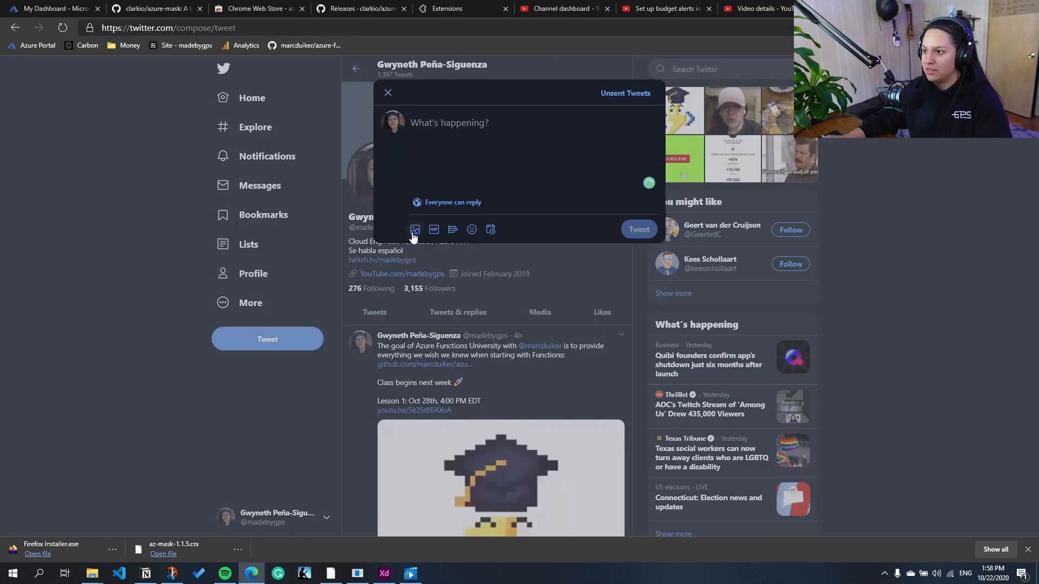
{"action": "left_click", "coordinate": [414, 230]}
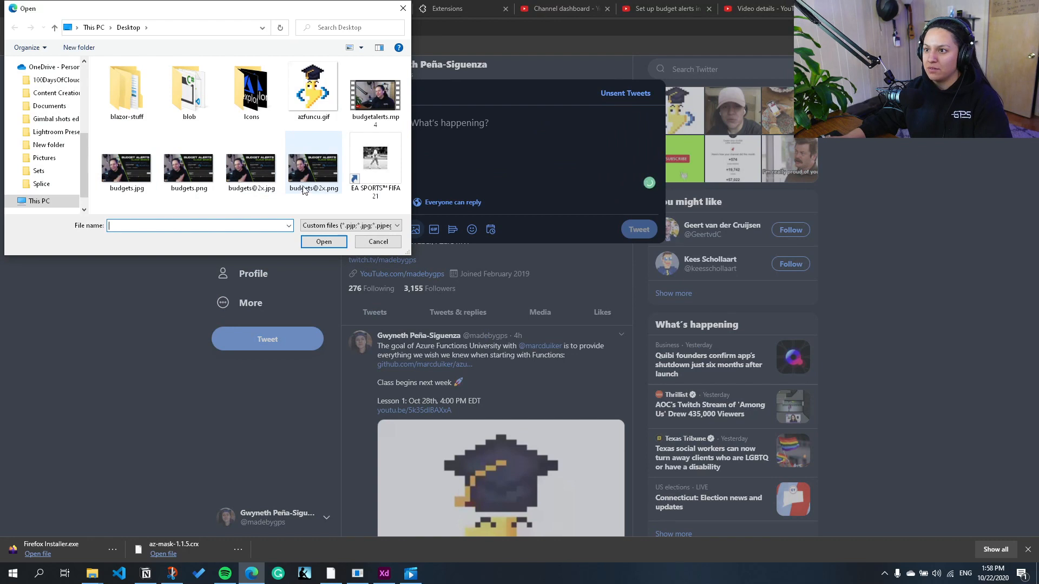
{"action": "left_click", "coordinate": [296, 194]}
{"action": "left_click", "coordinate": [323, 243]}
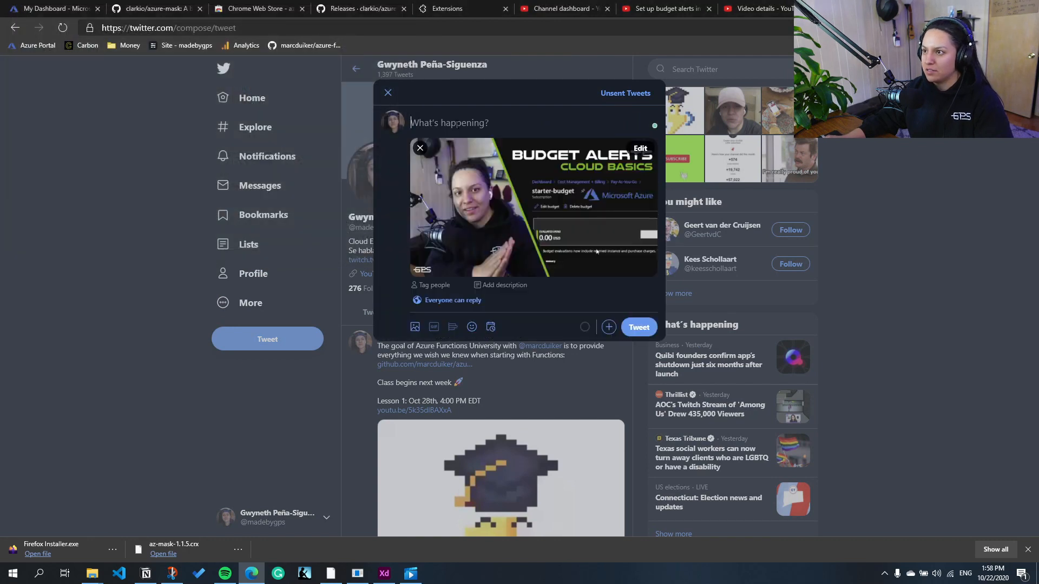
Step: Write "Cloud basics: set up budget alerts in Azure" with the copied video link on the line below and send the tweet
{"action": "type", "text": "C"}
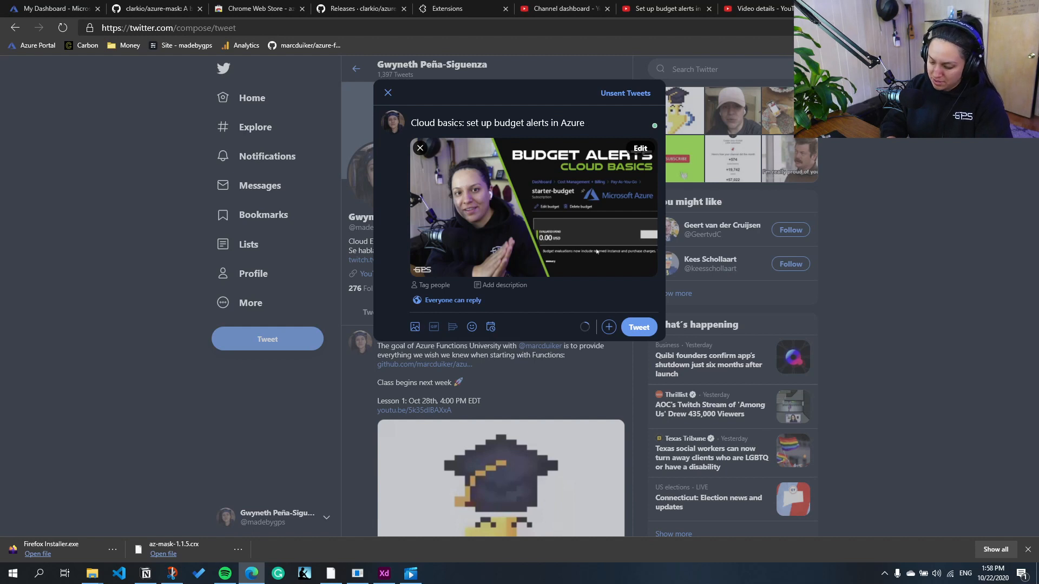
{"action": "key", "text": "Return"}
{"action": "key", "text": "ctrl+v"}
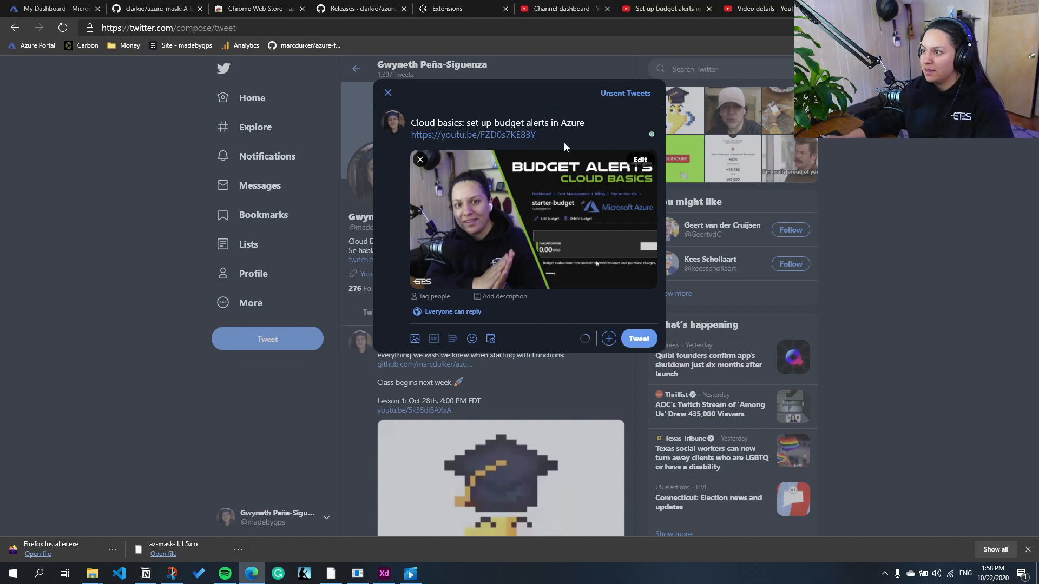
{"action": "left_click", "coordinate": [632, 337]}
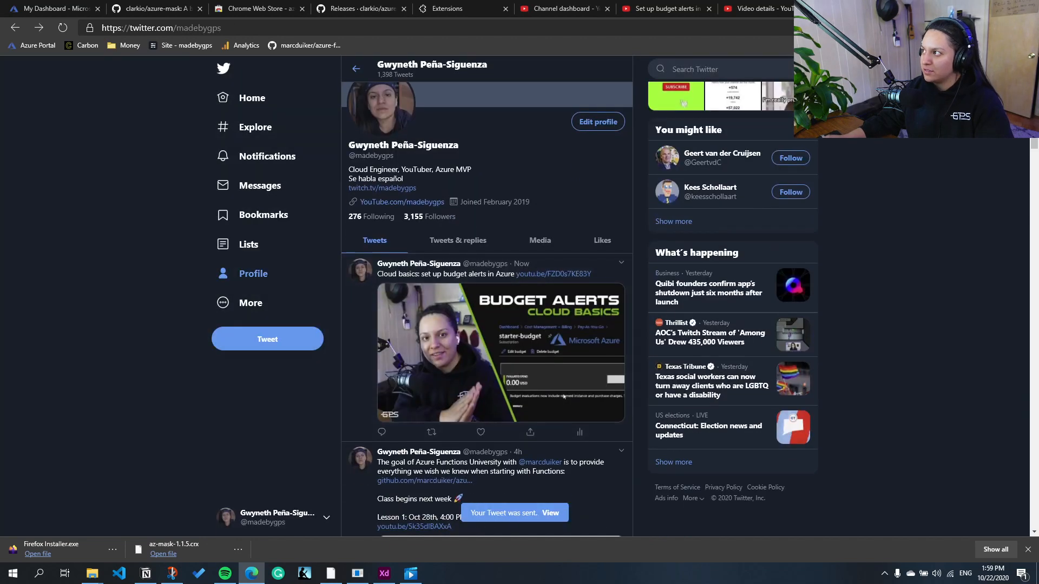
Step: Open LinkedIn in a new browser tab and start a post reading "Cloud basics, setup budget alerts in Azure"
{"action": "key", "text": "ctrl+t"}
{"action": "type", "text": "linkedin.com"}
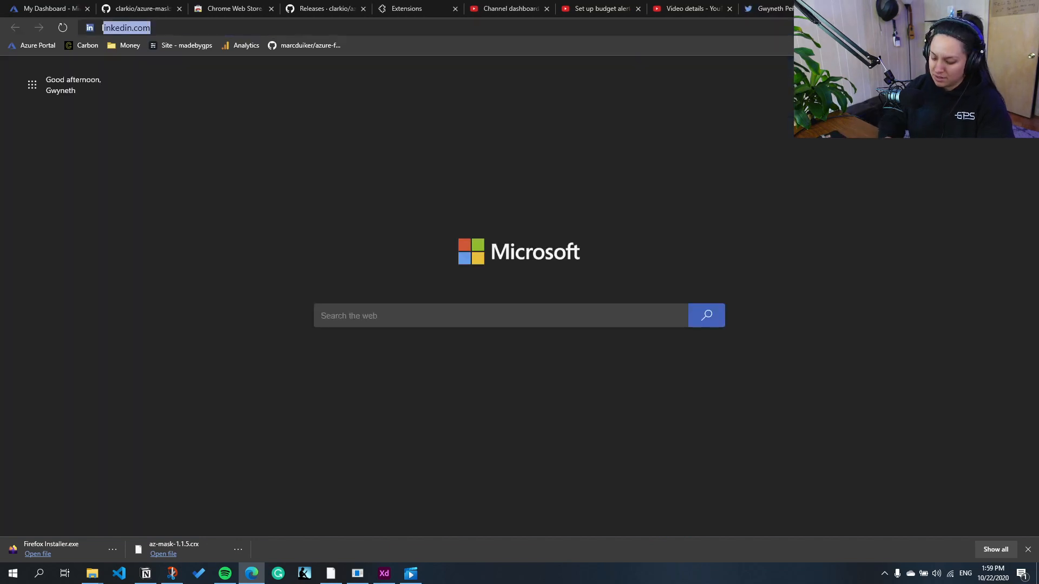
{"action": "key", "text": "Return"}
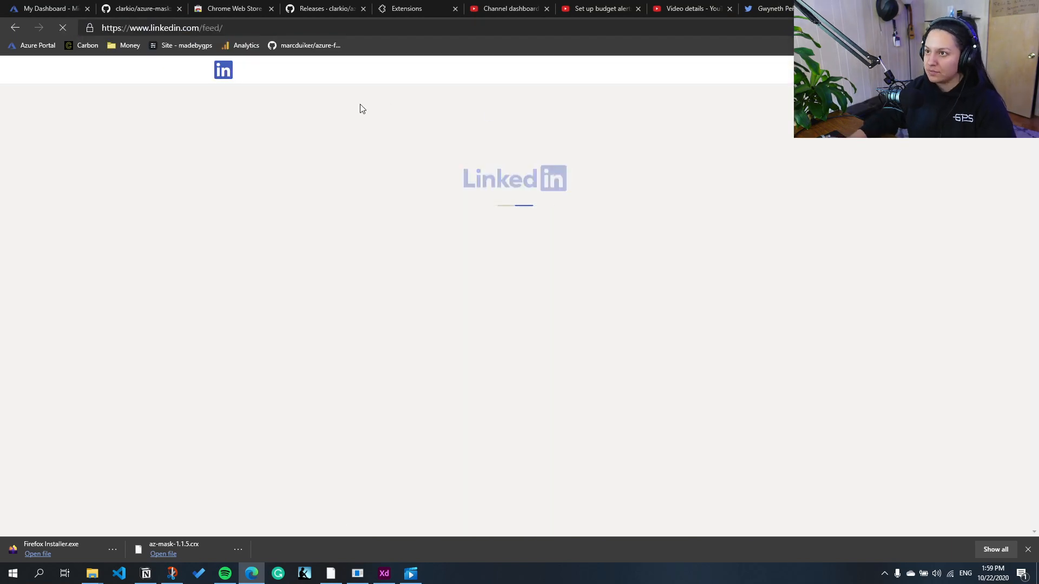
{"action": "left_click", "coordinate": [407, 117]}
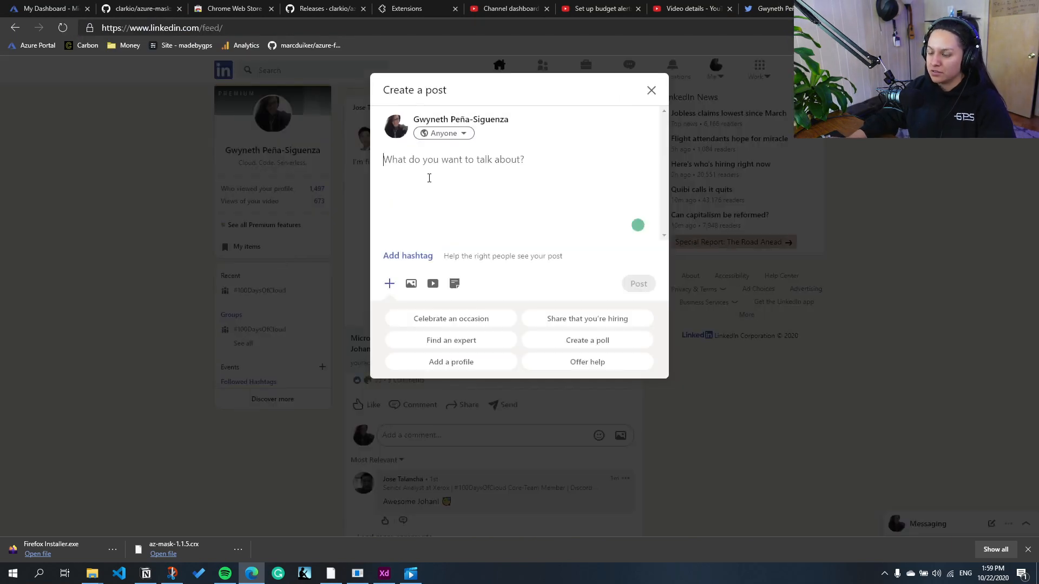
{"action": "type", "text": "Cloud basics, "}
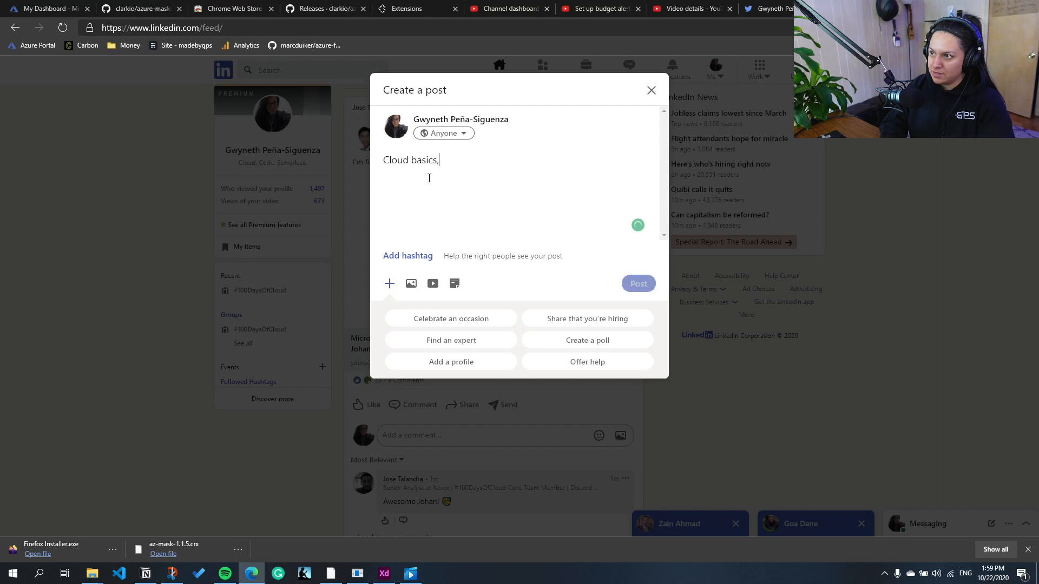
{"action": "type", "text": "setup budget alerts in Azure"}
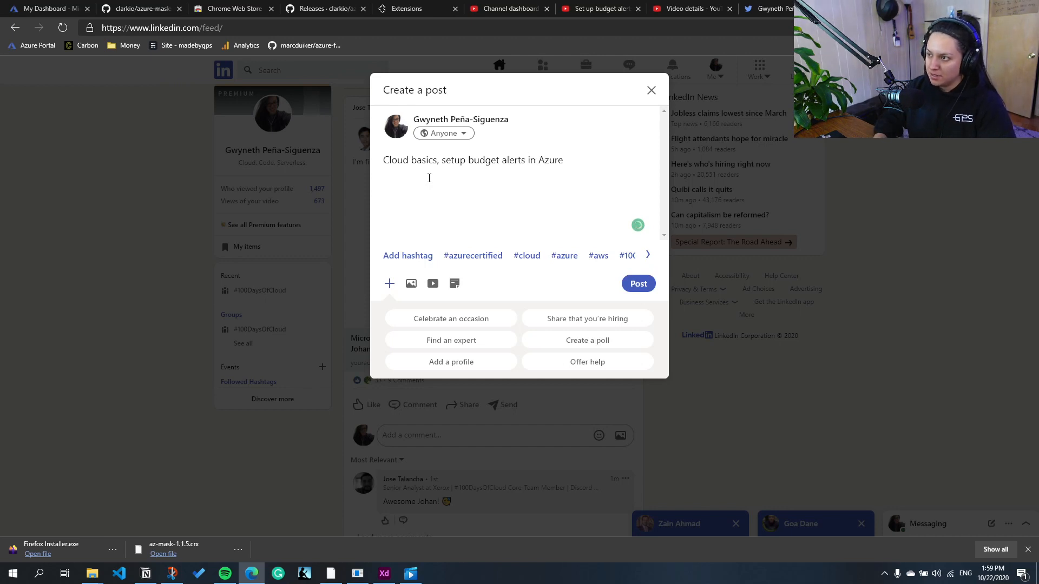
{"action": "left_click", "coordinate": [411, 283]}
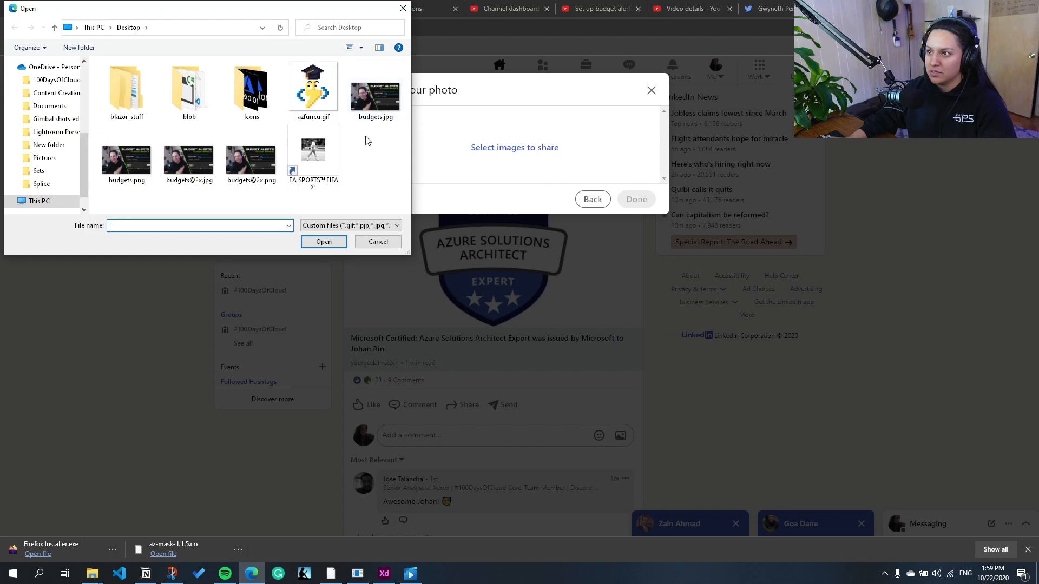
{"action": "left_click", "coordinate": [250, 162]}
{"action": "left_click", "coordinate": [323, 241]}
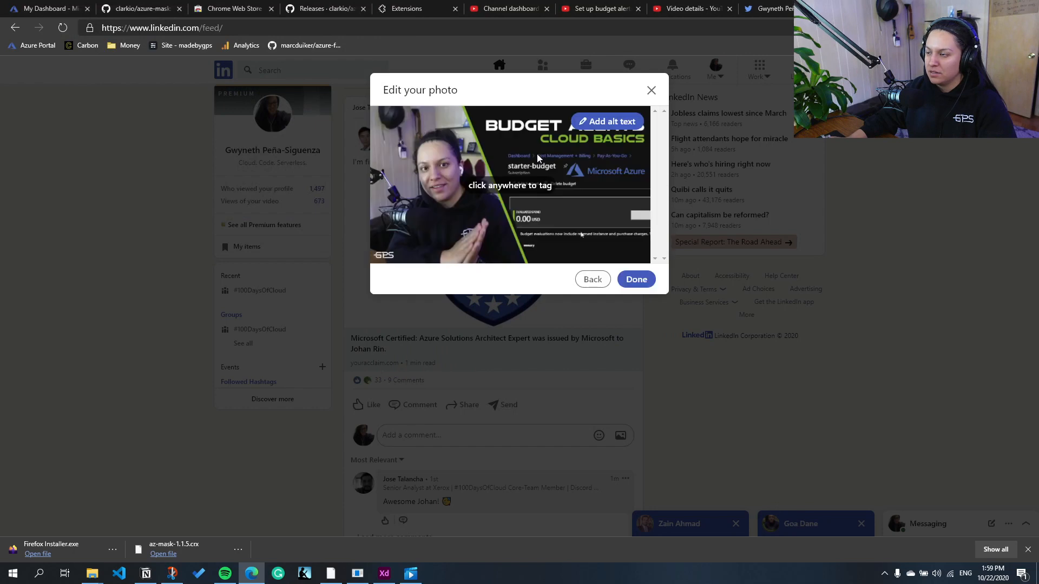
{"action": "left_click", "coordinate": [633, 279]}
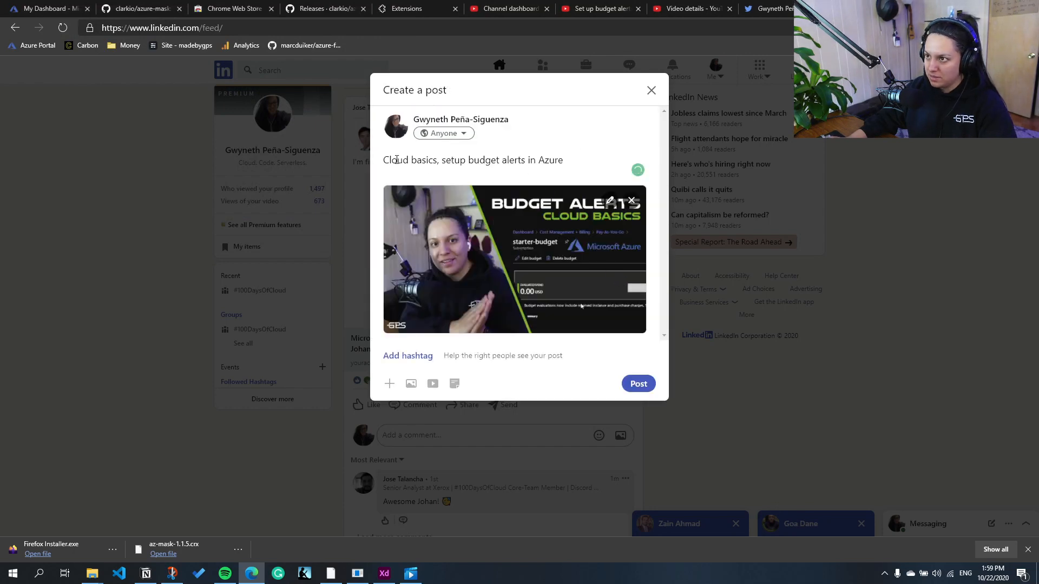
Step: Insert the video link before the text, add #azurecertified, #cloud and #azure below, publish the post and decline post reminders
{"action": "key", "text": "ctrl+v"}
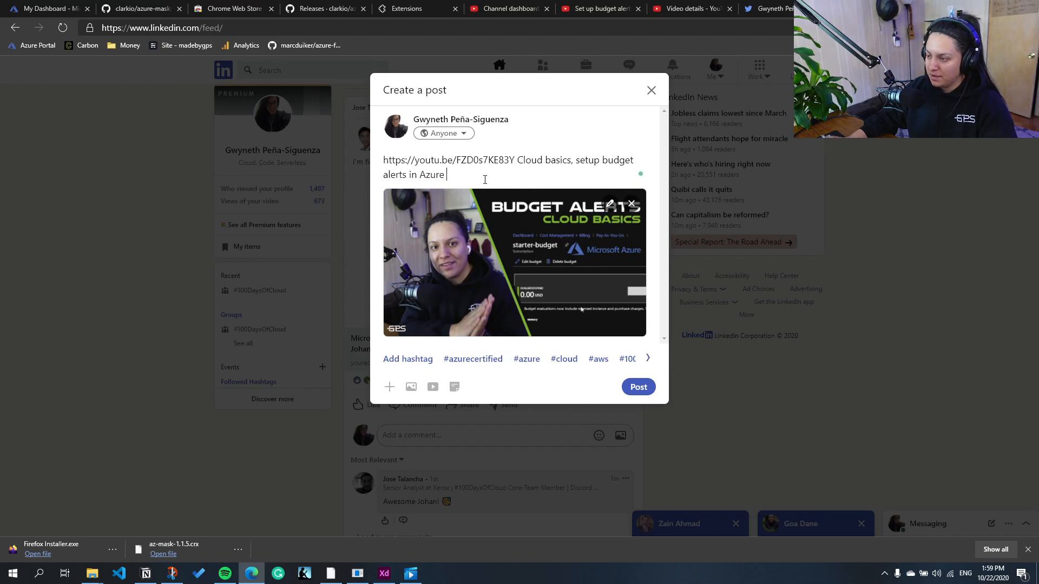
{"action": "key", "text": "Return"}
{"action": "left_click", "coordinate": [476, 373]}
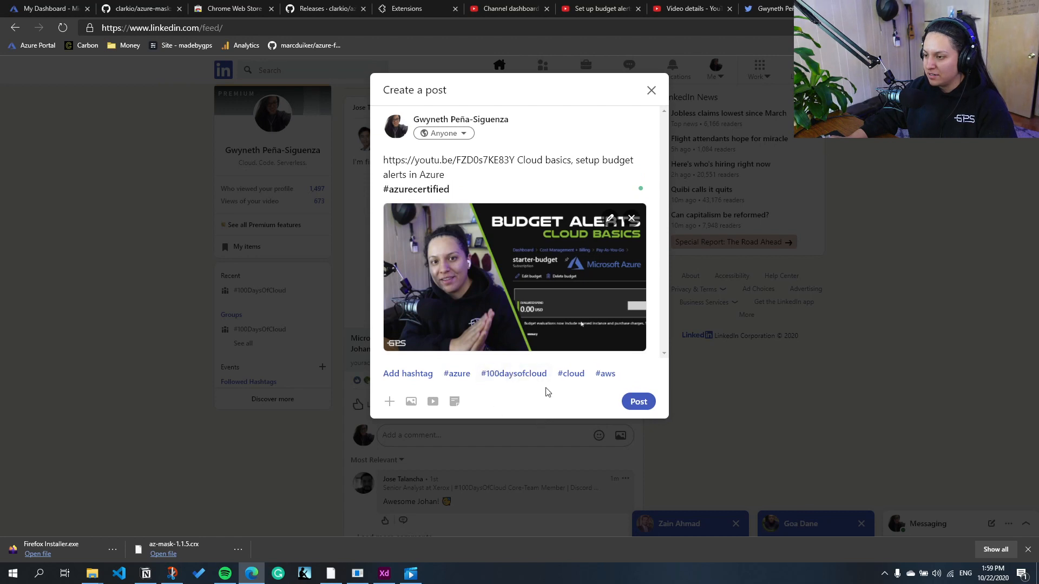
{"action": "left_click", "coordinate": [572, 375]}
{"action": "left_click", "coordinate": [456, 373]}
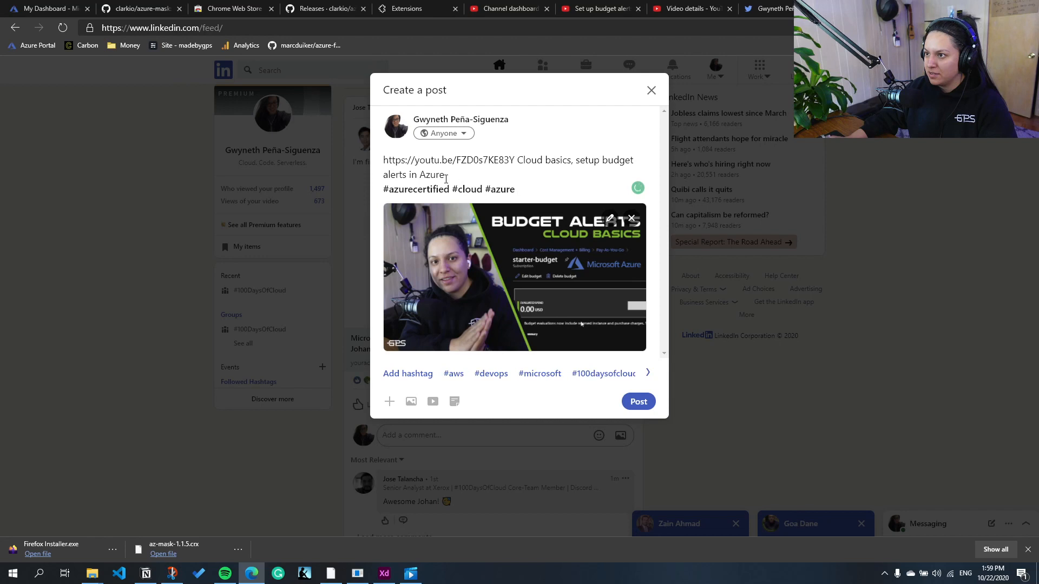
{"action": "left_click", "coordinate": [652, 408]}
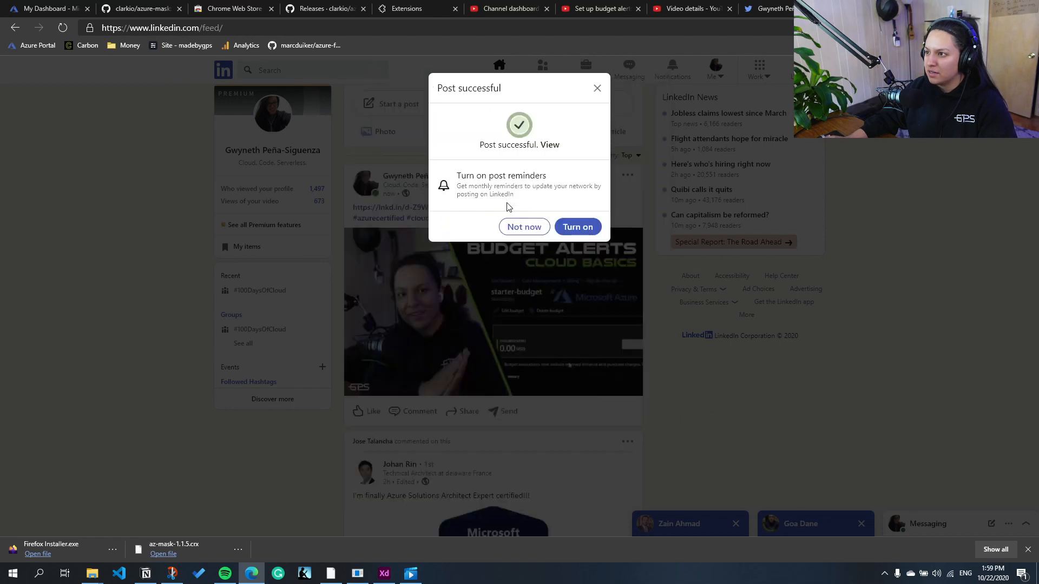
{"action": "left_click", "coordinate": [525, 227]}
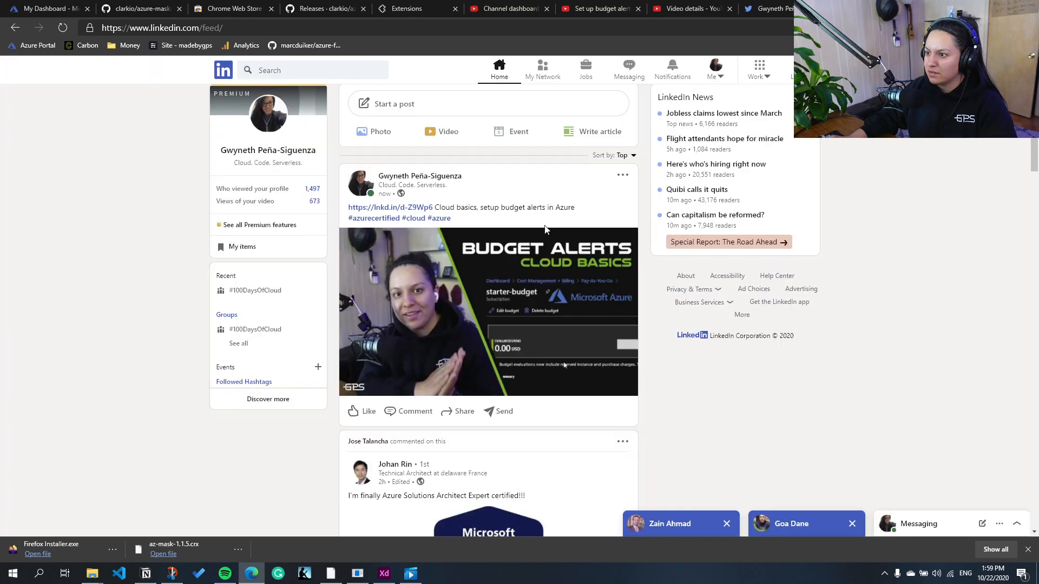
Step: Return to the Twitter profile and like the new budget alerts tweet
{"action": "left_click", "coordinate": [398, 410]}
{"action": "left_click", "coordinate": [763, 8]}
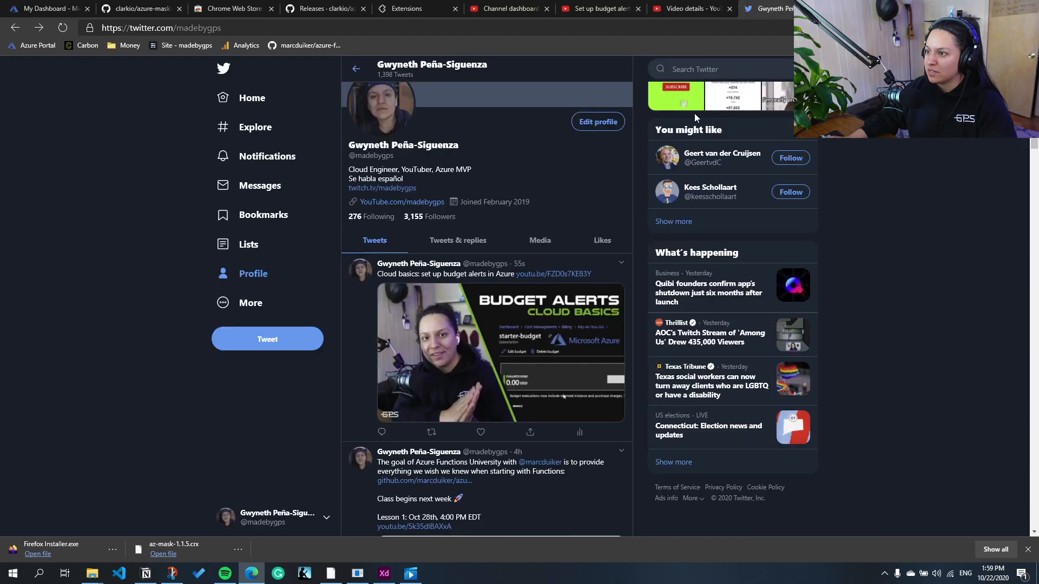
{"action": "left_click", "coordinate": [480, 431]}
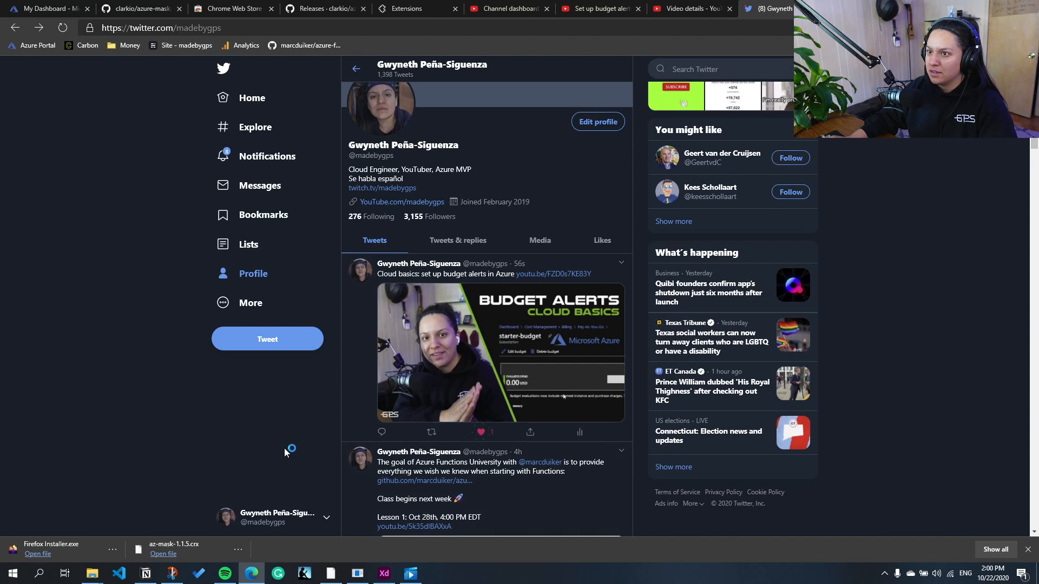
Step: Check the published video's page and description on YouTube, and dismiss the publish confirmation in YouTube Studio
{"action": "left_click", "coordinate": [715, 6]}
{"action": "scroll", "coordinate": [656, 350], "scroll_direction": "up", "scroll_amount": 3}
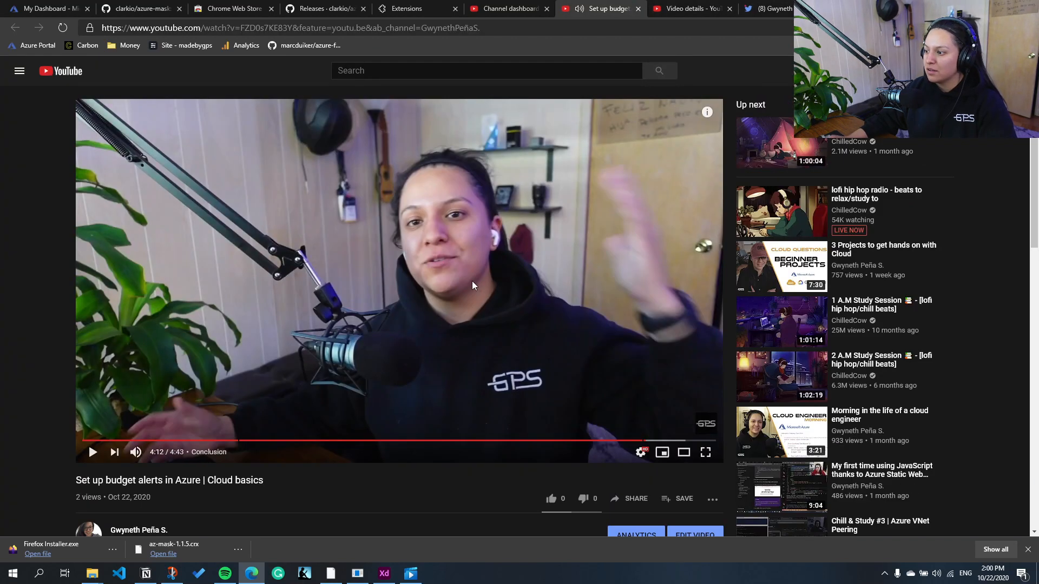
{"action": "scroll", "coordinate": [239, 483], "scroll_direction": "down", "scroll_amount": 3}
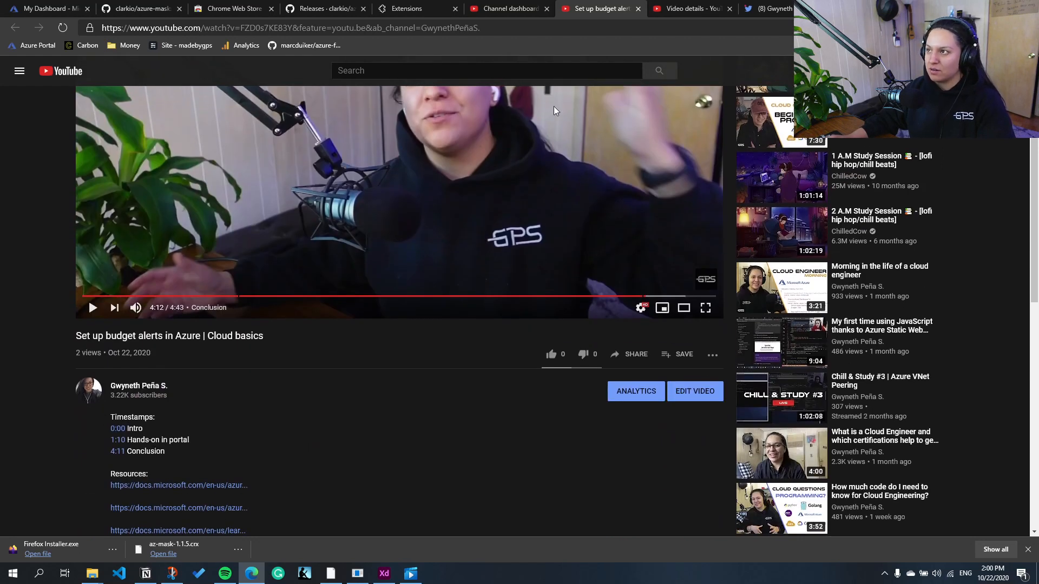
{"action": "left_click", "coordinate": [530, 8]}
{"action": "left_click", "coordinate": [635, 402]}
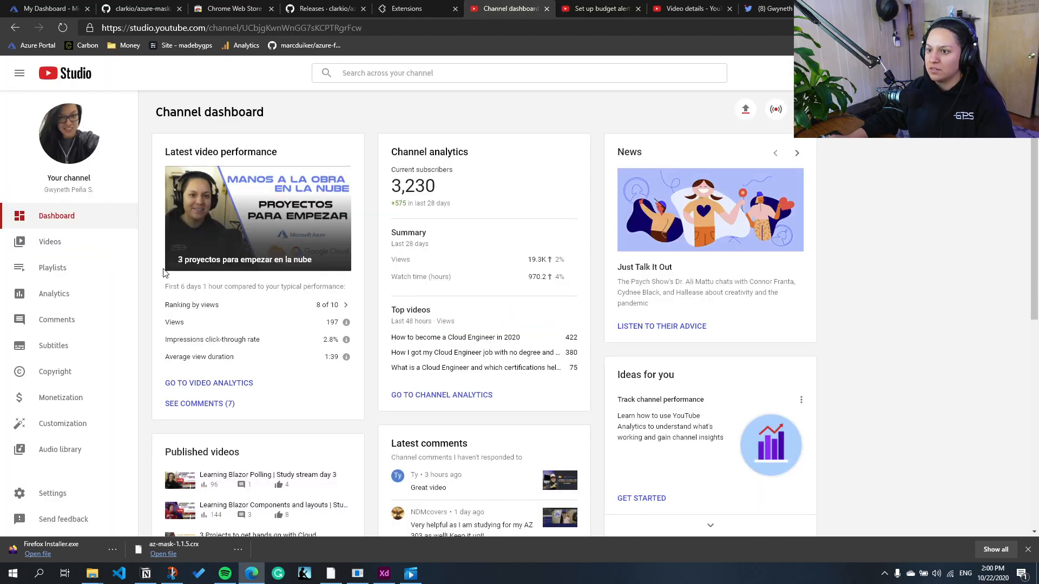